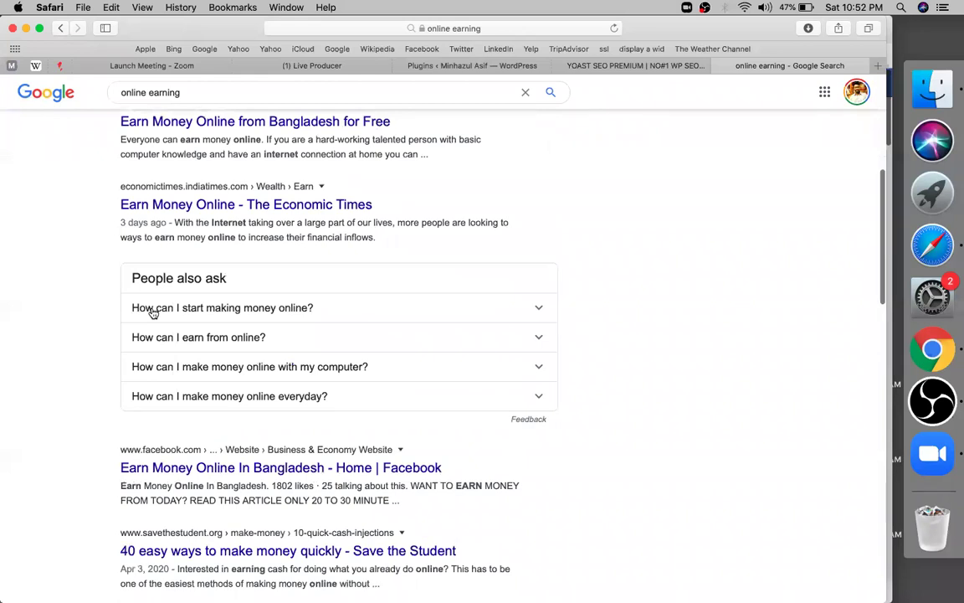
Step: Scroll through the 'online earning' search results and return to the top
{"action": "scroll", "coordinate": [153, 311], "scroll_direction": "up", "scroll_amount": 5}
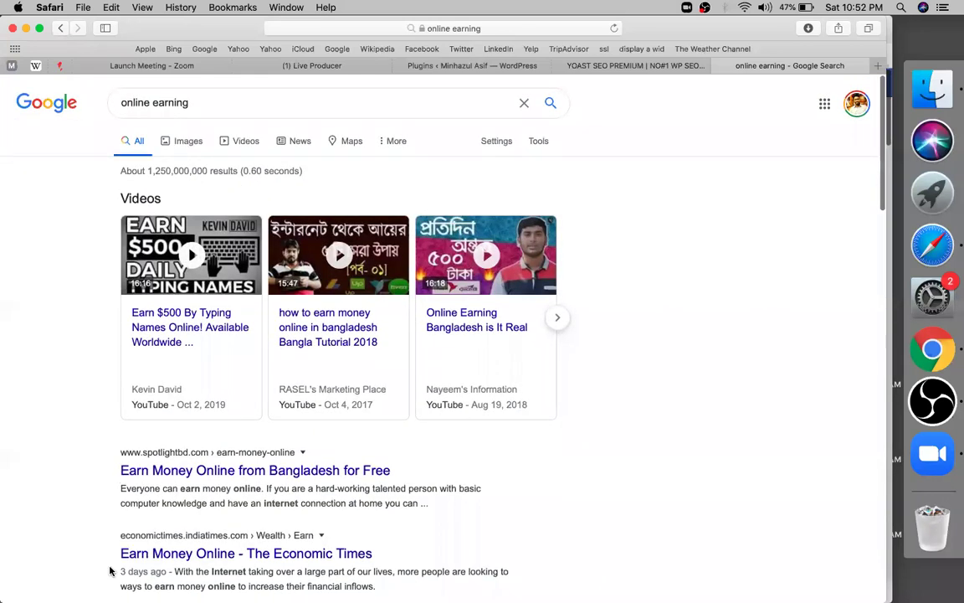
{"action": "scroll", "coordinate": [163, 228], "scroll_direction": "down", "scroll_amount": 4}
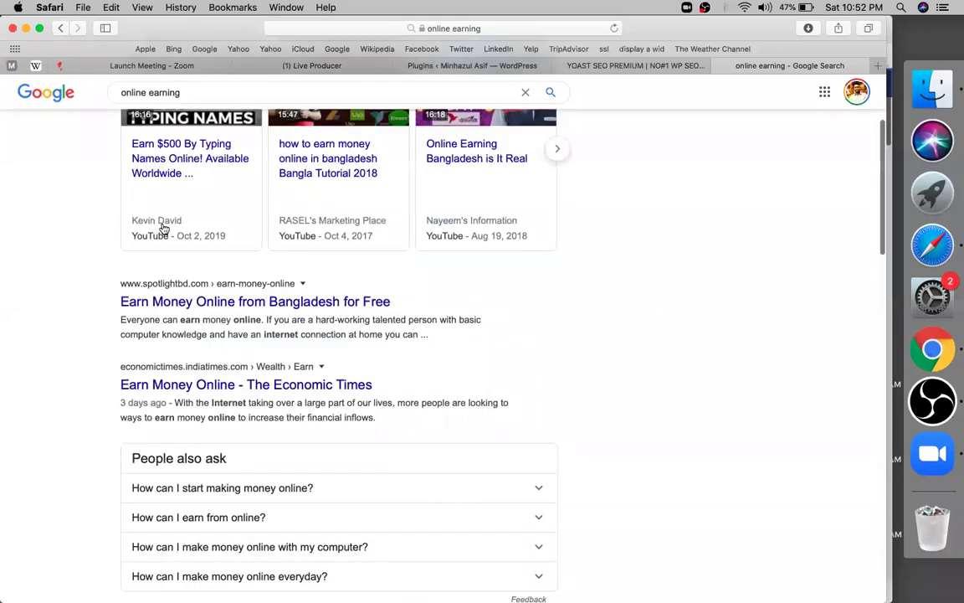
{"action": "scroll", "coordinate": [138, 267], "scroll_direction": "down", "scroll_amount": 2}
{"action": "scroll", "coordinate": [139, 307], "scroll_direction": "down", "scroll_amount": 9}
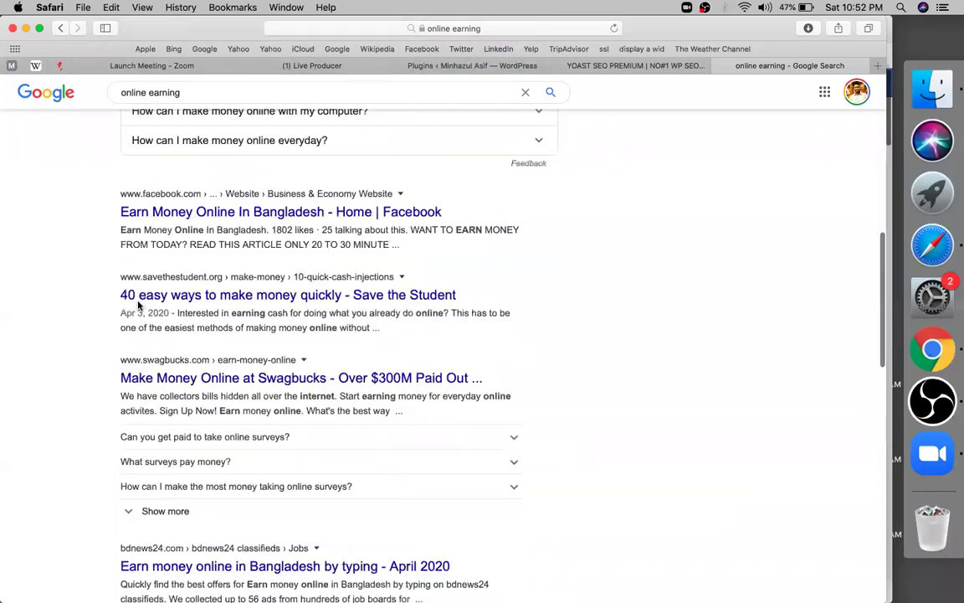
{"action": "scroll", "coordinate": [139, 305], "scroll_direction": "down", "scroll_amount": 2}
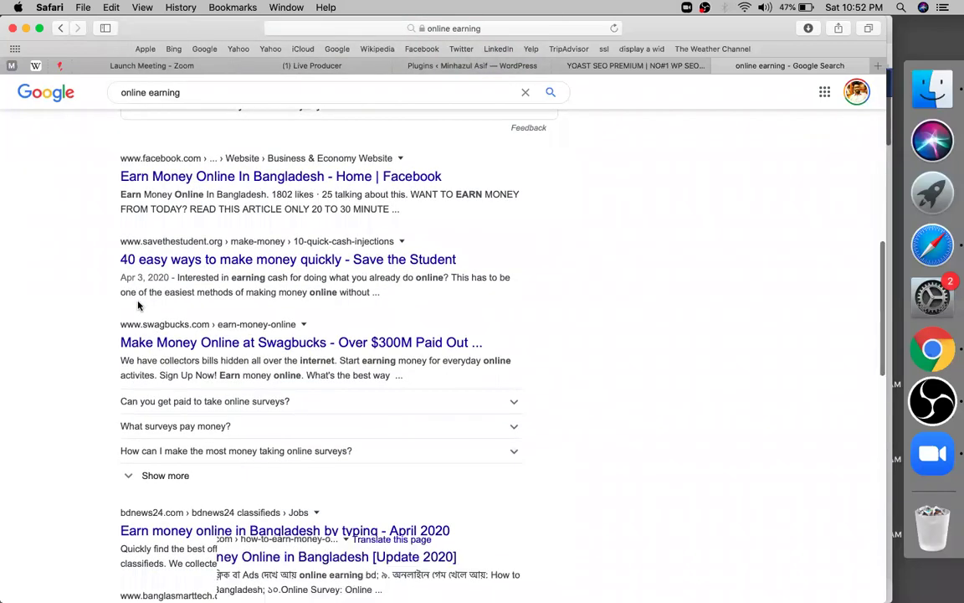
{"action": "scroll", "coordinate": [139, 305], "scroll_direction": "down", "scroll_amount": 8}
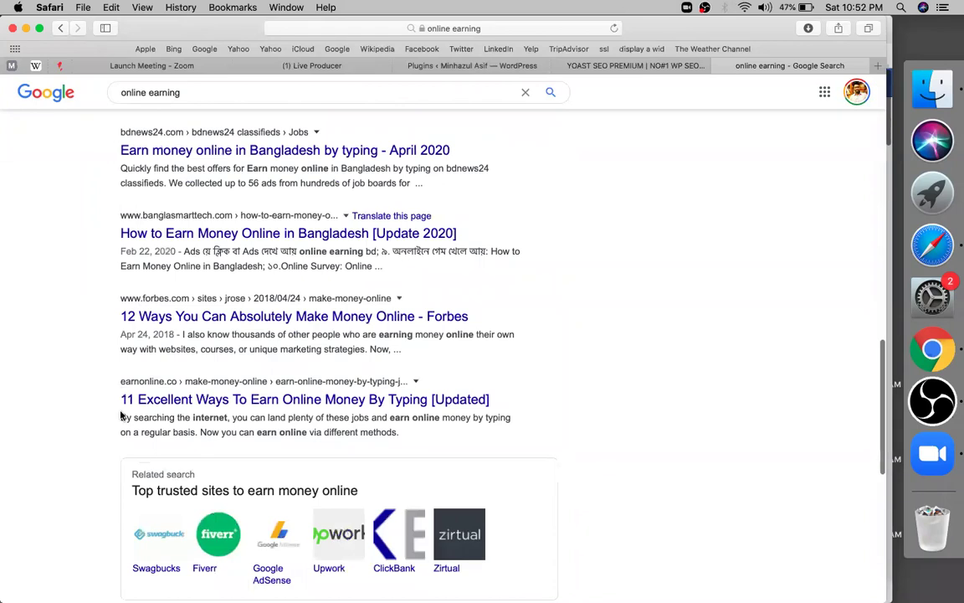
{"action": "scroll", "coordinate": [121, 415], "scroll_direction": "down", "scroll_amount": 9}
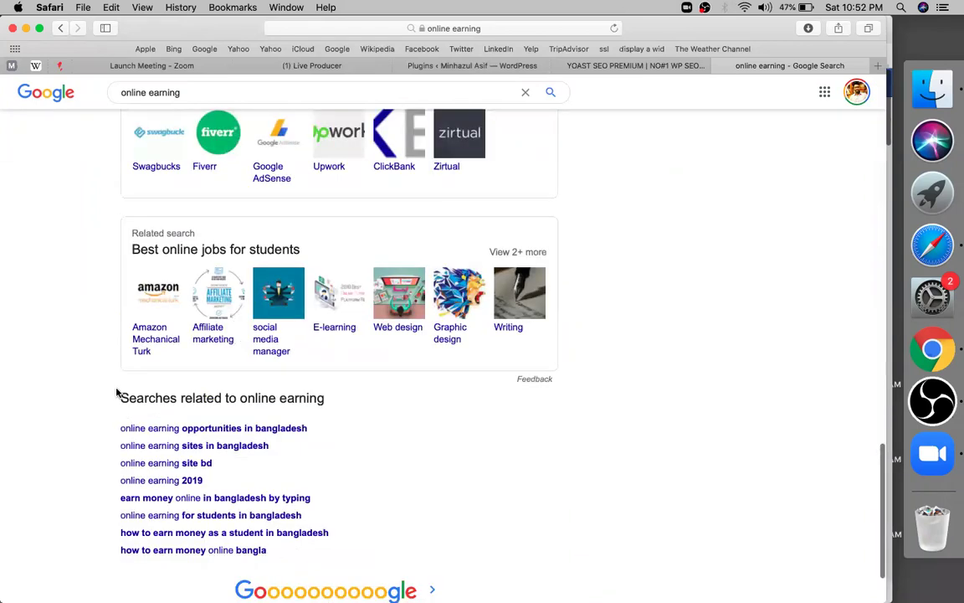
{"action": "key", "text": "Home"}
Step: Refine the search to 'online earning institute', then switch to the Facebook News Feed window
{"action": "left_click", "coordinate": [191, 102]}
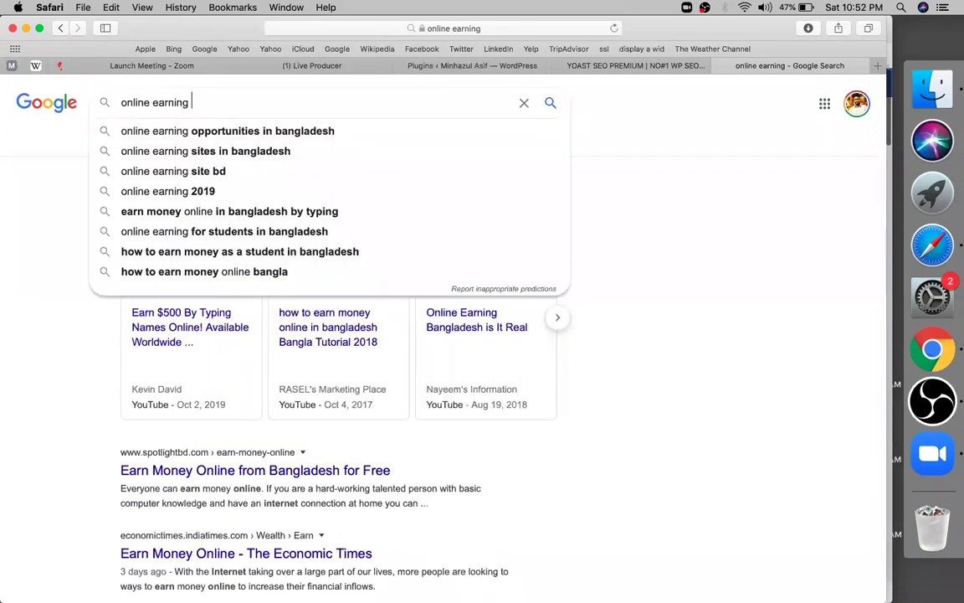
{"action": "type", "text": "insti"}
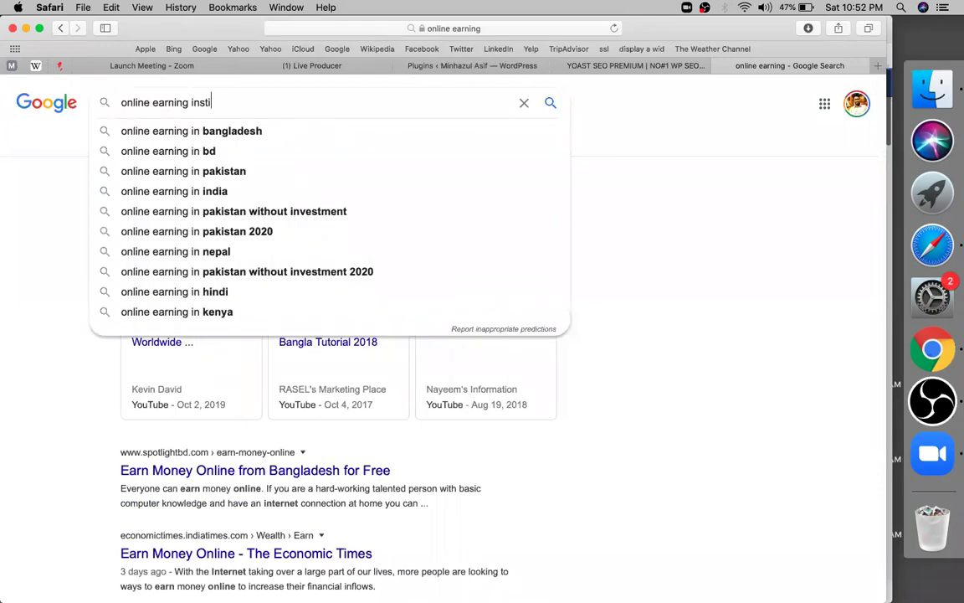
{"action": "type", "text": "tut"}
{"action": "type", "text": "e"}
{"action": "key", "text": "Return"}
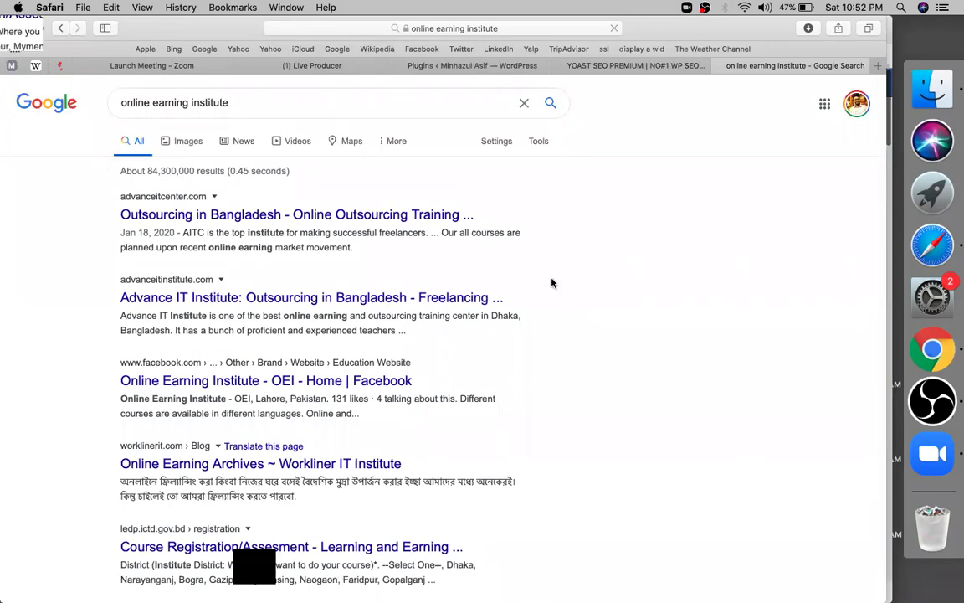
{"action": "key", "text": "super+Tab"}
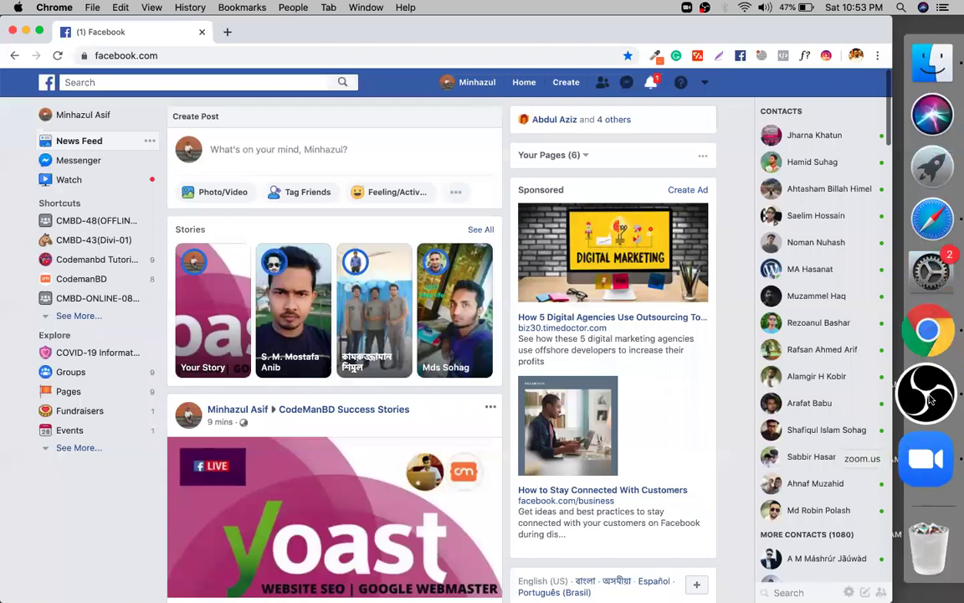
{"action": "left_click", "coordinate": [929, 395]}
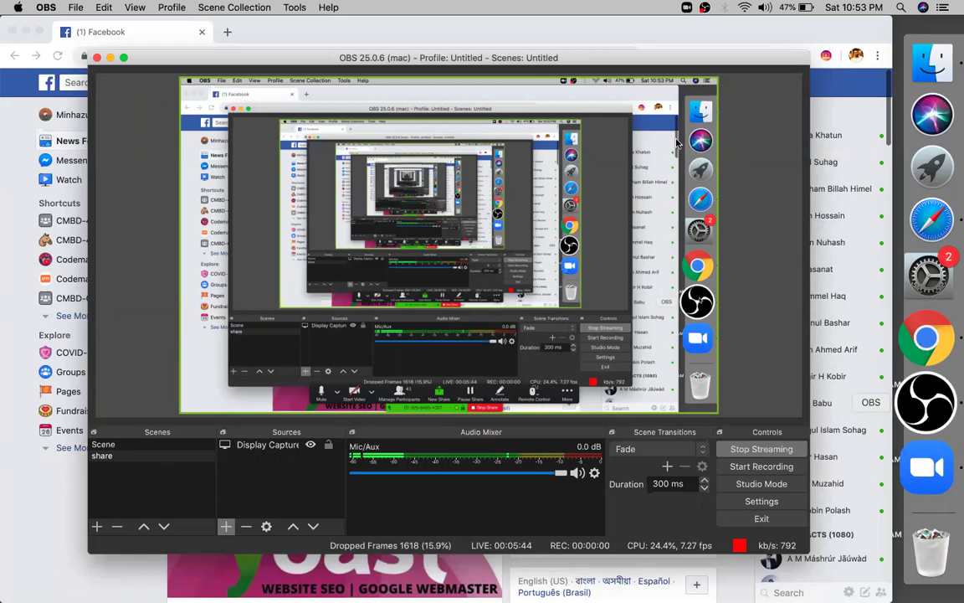
{"action": "key", "text": "super+Tab"}
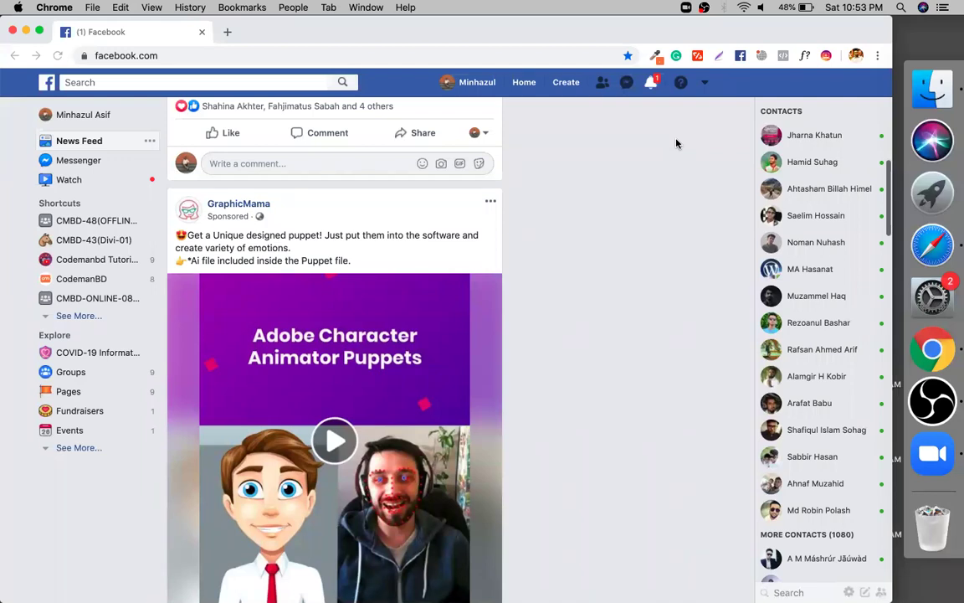
{"action": "left_click", "coordinate": [934, 244]}
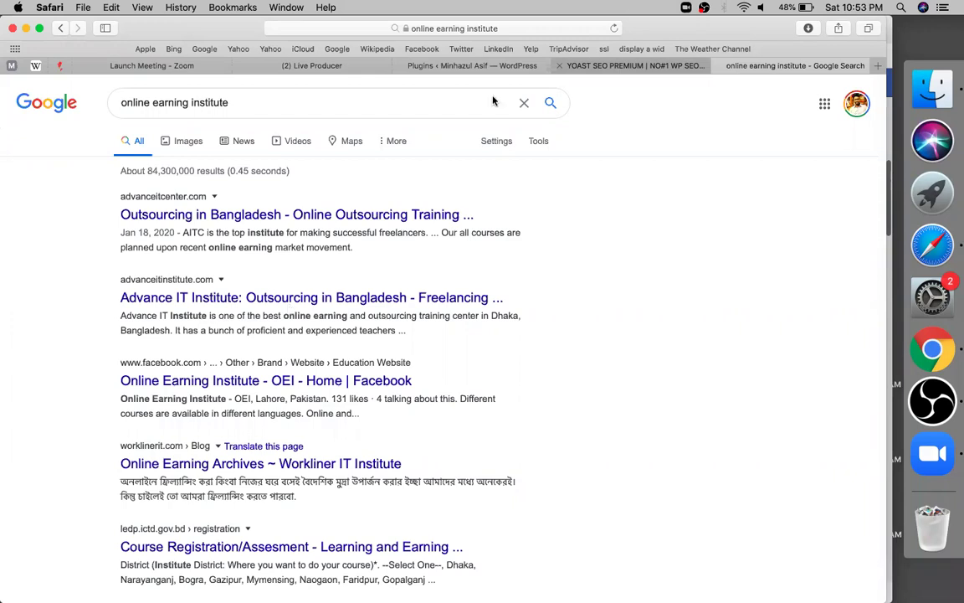
Step: Review the YOAST SEO steps sheet, then return to the 'online earning institute' results' address bar
{"action": "key", "text": "ctrl+shift+Tab"}
{"action": "key", "text": "super+l"}
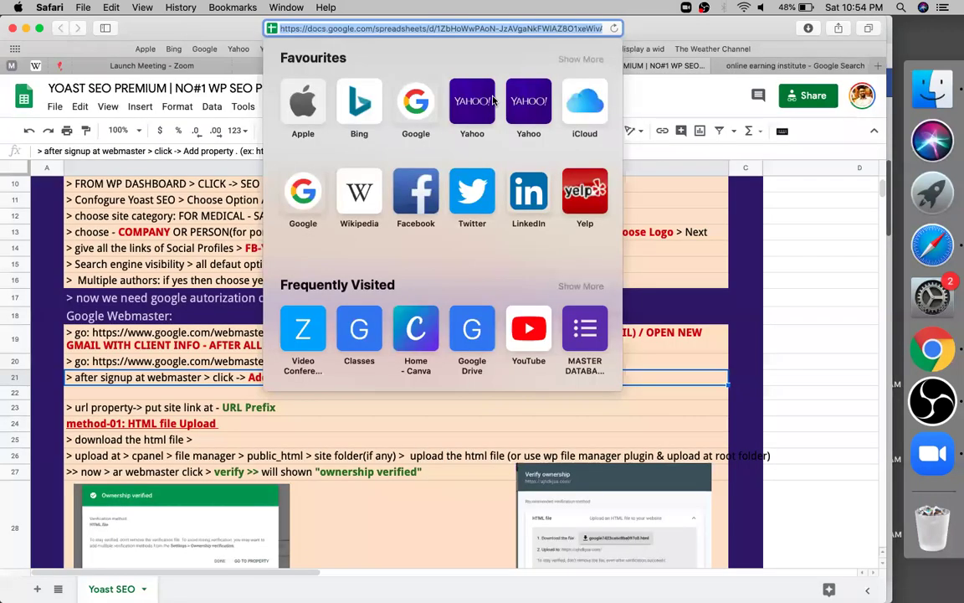
{"action": "key", "text": "Escape"}
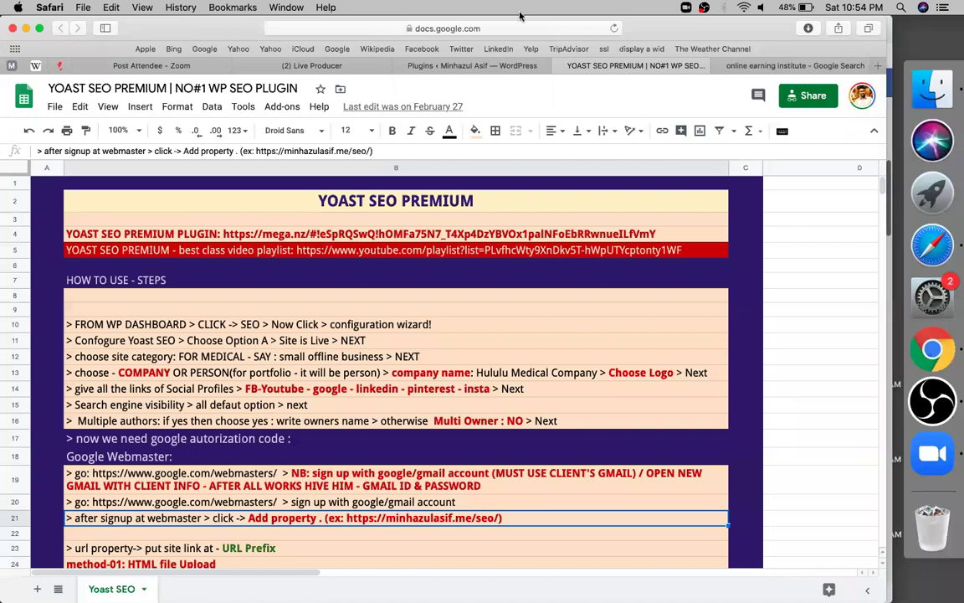
{"action": "key", "text": "ctrl+Tab"}
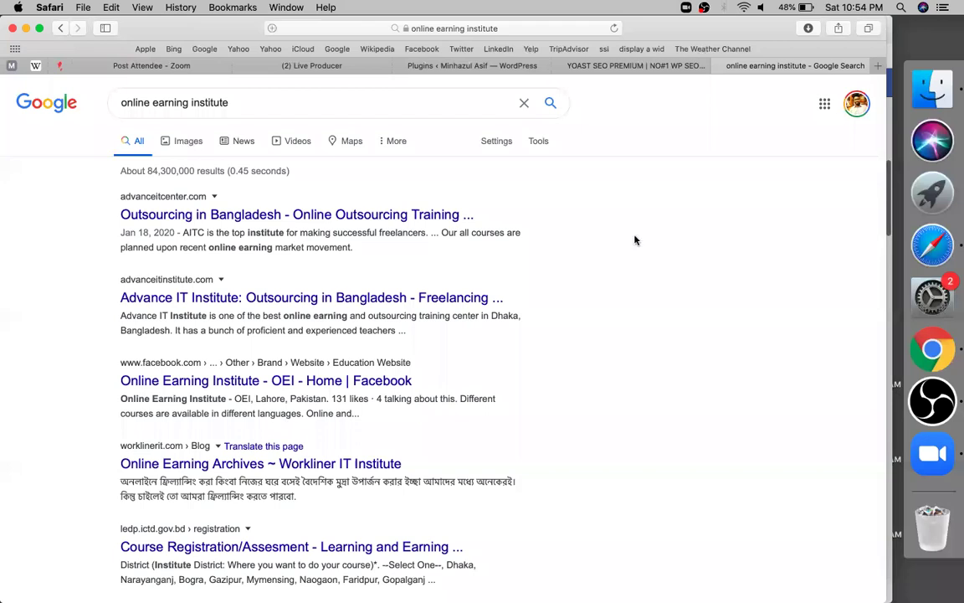
{"action": "key", "text": "super+l"}
Step: Open Google Classroom from 'cla' in the address bar, then go to the Facebook Live Producer tab
{"action": "type", "text": "cla"}
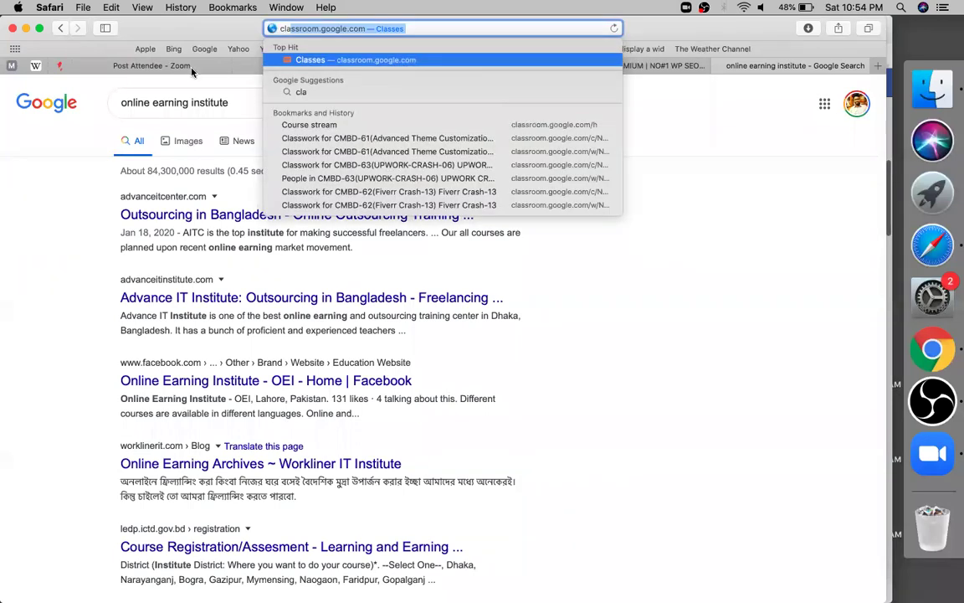
{"action": "key", "text": "Return"}
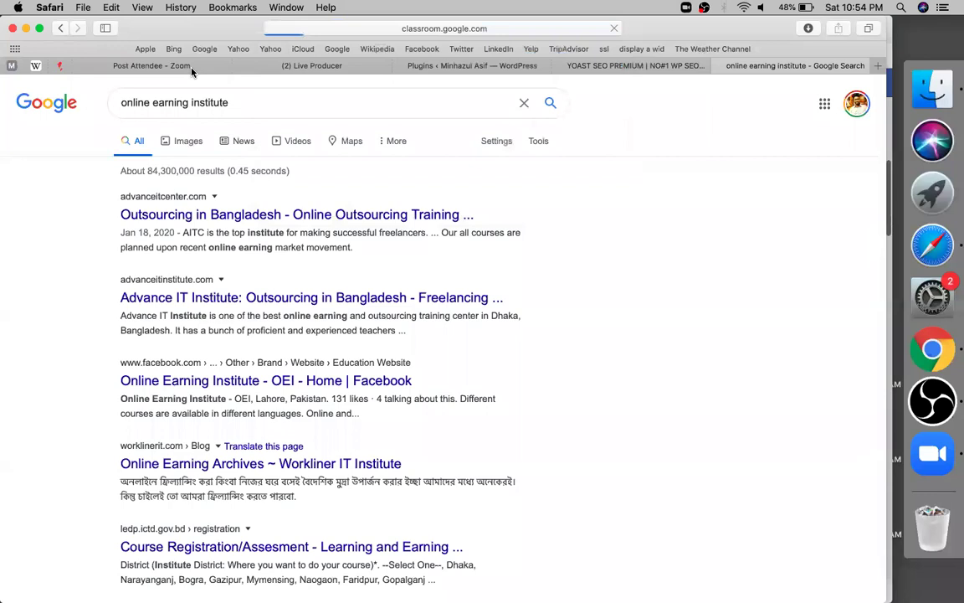
{"action": "key", "text": "ctrl+Tab"}
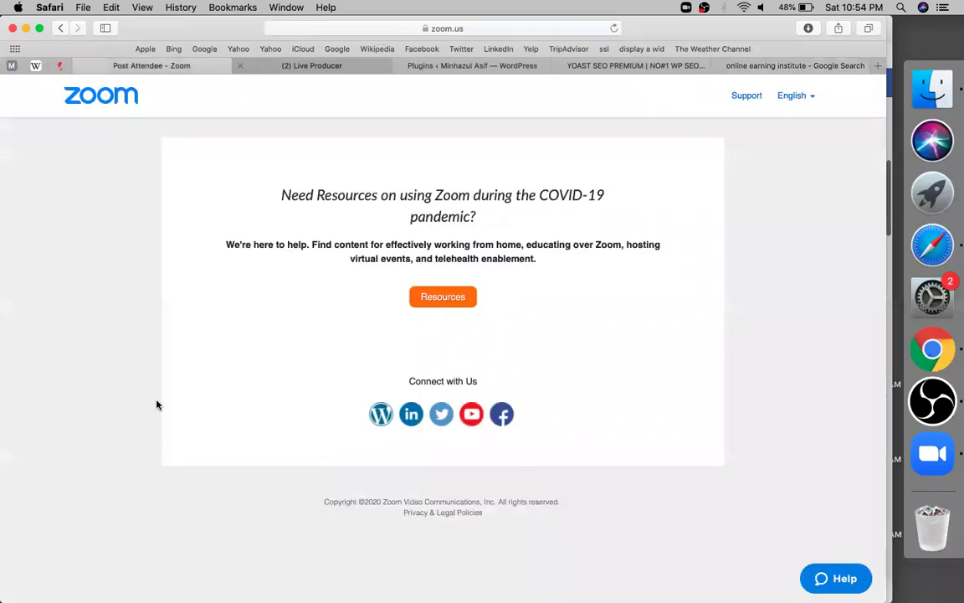
{"action": "key", "text": "ctrl+Tab"}
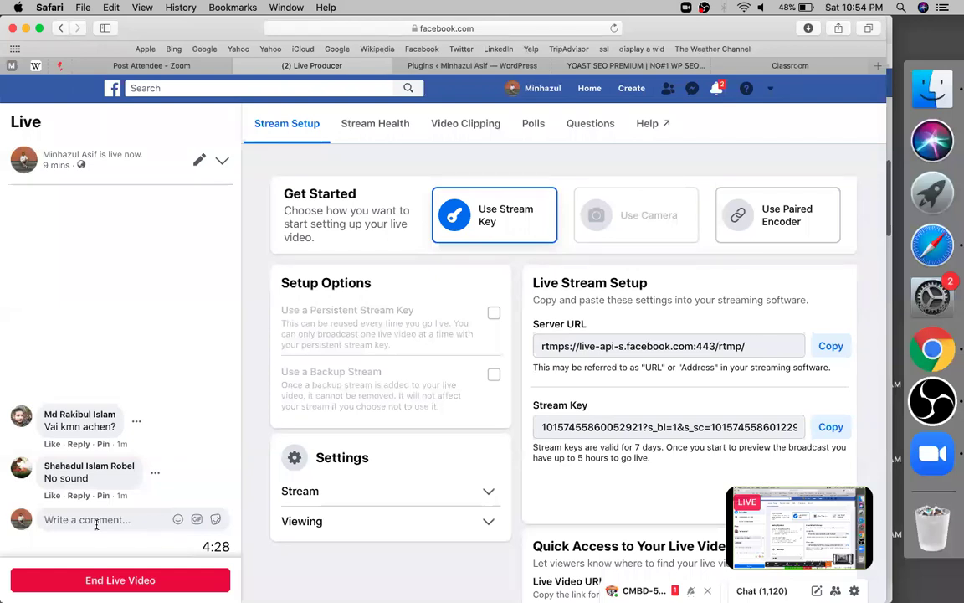
Step: Post the pasted Google Sheets link as a comment on the live video
{"action": "left_click", "coordinate": [94, 520]}
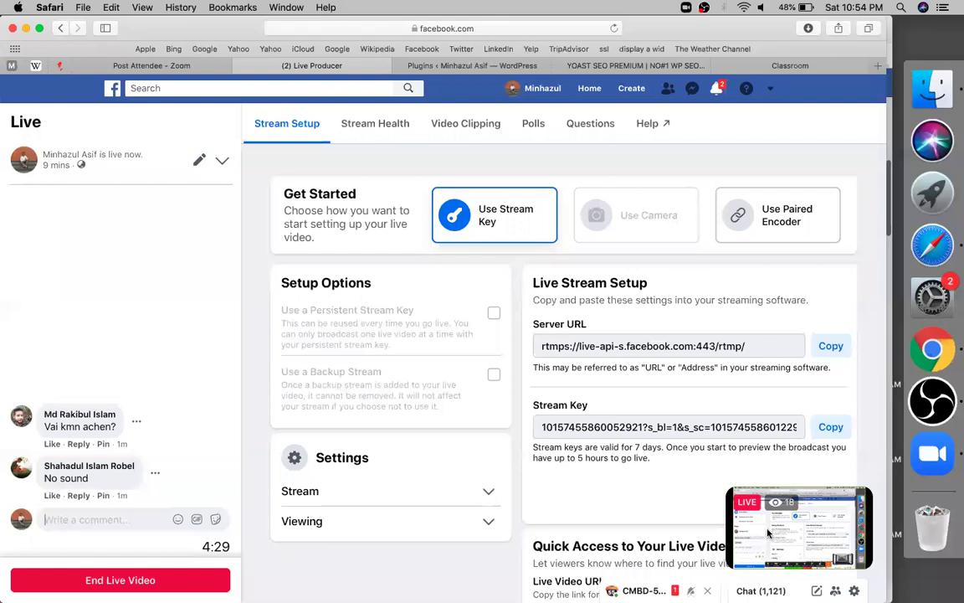
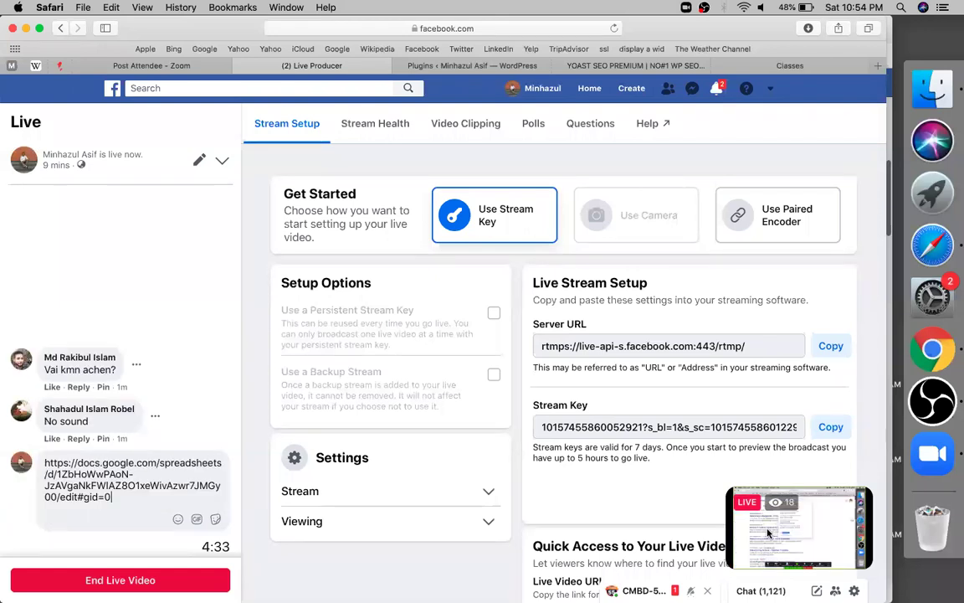
{"action": "key", "text": "Return"}
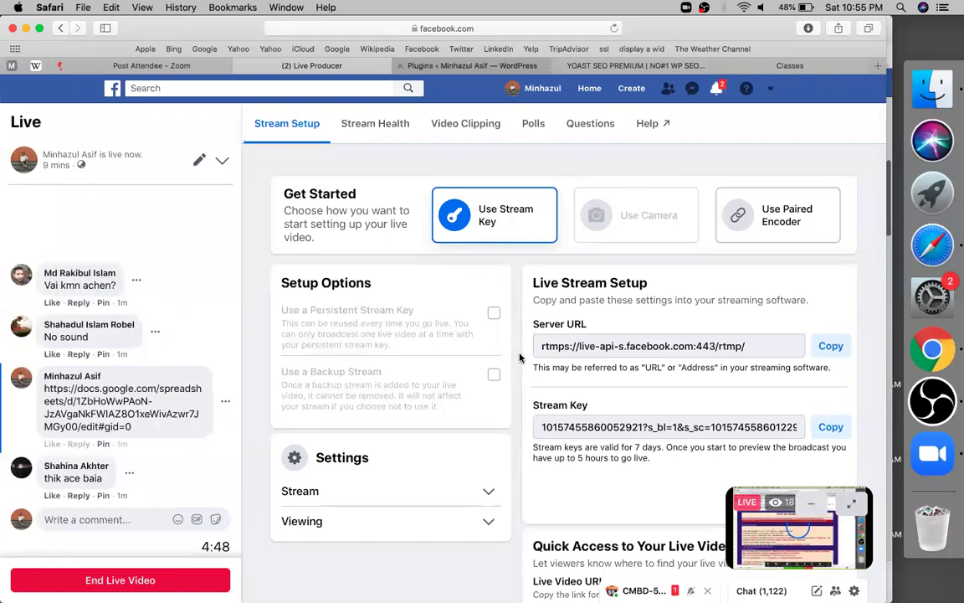
{"action": "key", "text": "ctrl+Tab"}
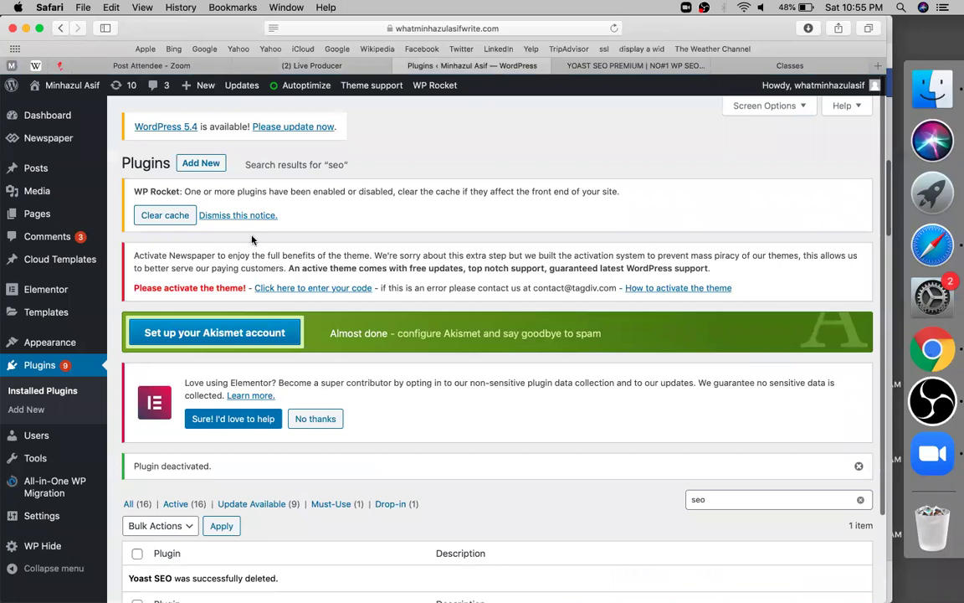
{"action": "key", "text": "ctrl+Tab"}
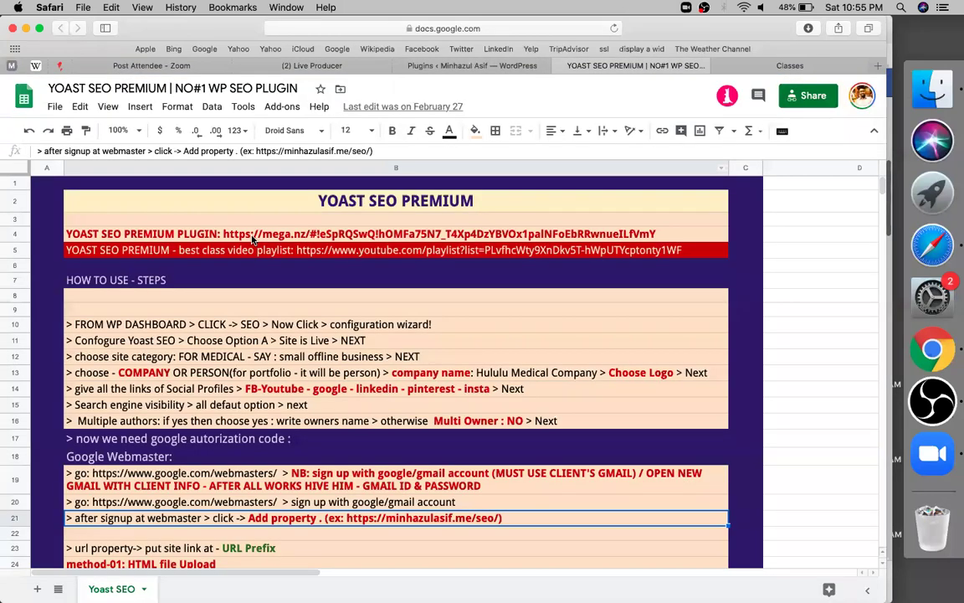
Step: Select row 4 with the plugin download link, then add the 'new_yoast seo - for wp website' Classwork topic
{"action": "left_click", "coordinate": [252, 237]}
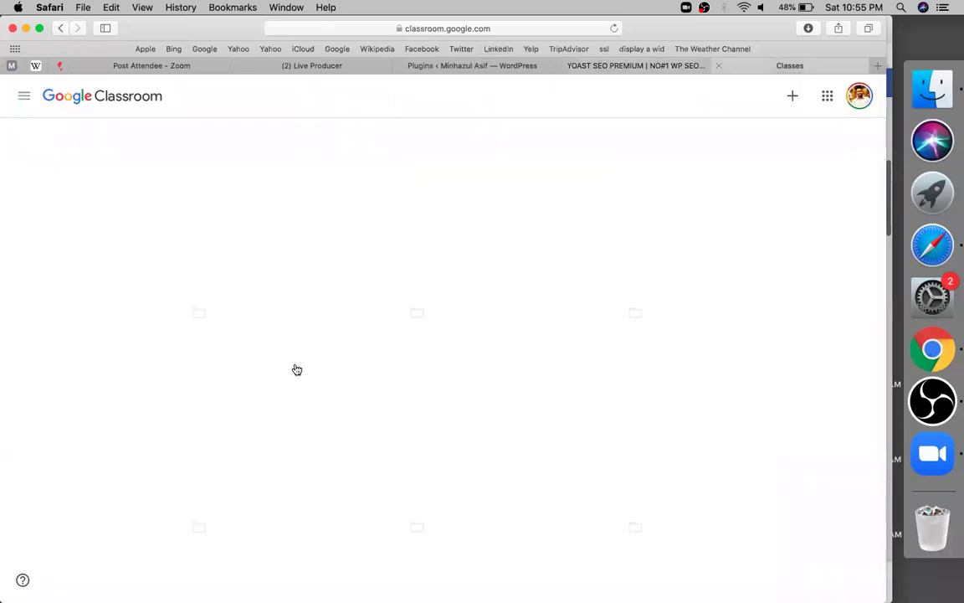
{"action": "scroll", "coordinate": [553, 318], "scroll_direction": "down", "scroll_amount": 2}
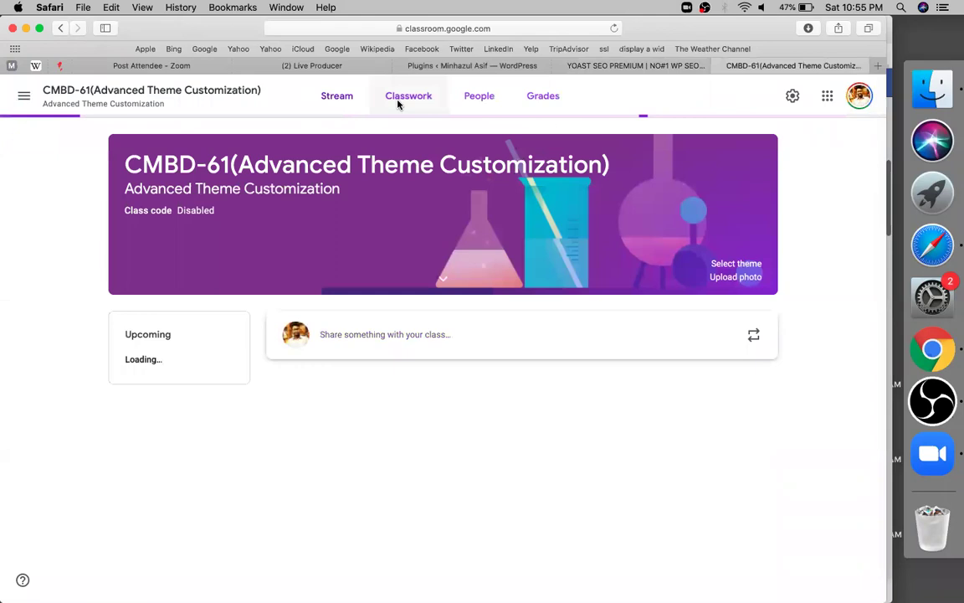
{"action": "left_click", "coordinate": [398, 103]}
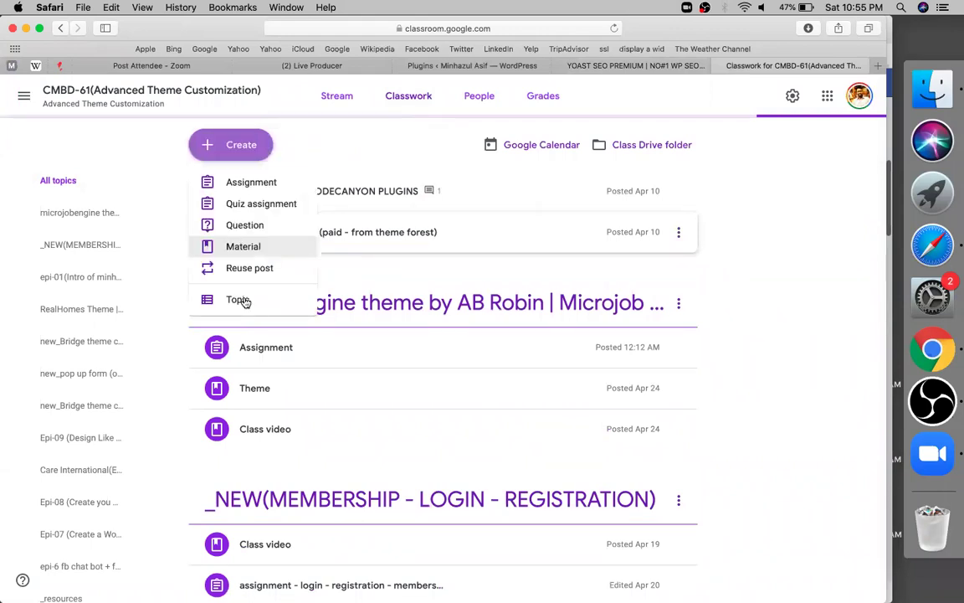
{"action": "left_click", "coordinate": [239, 299]}
{"action": "type", "text": "_yoast seo - for wp w"}
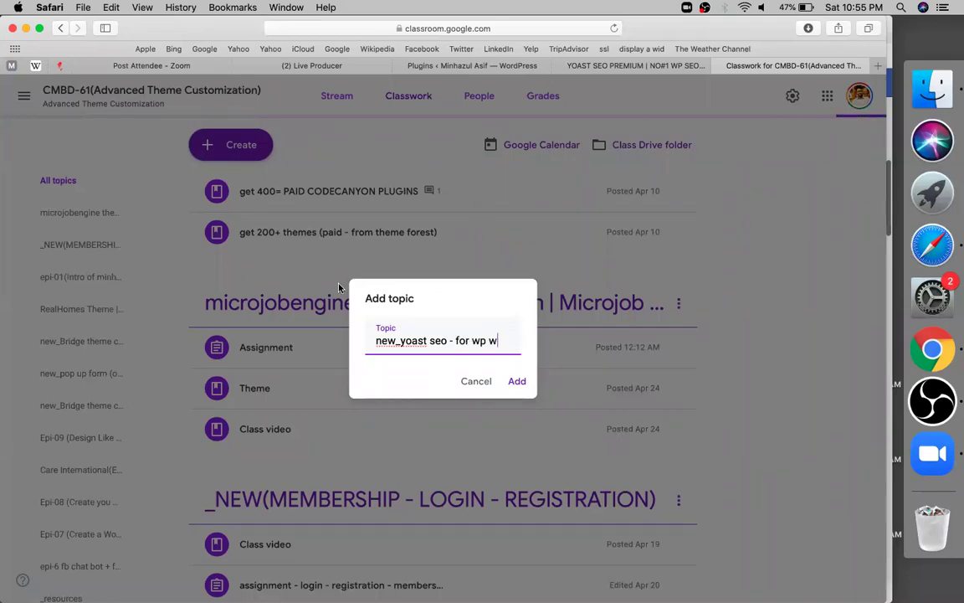
{"action": "type", "text": "ebsite"}
{"action": "key", "text": "Return"}
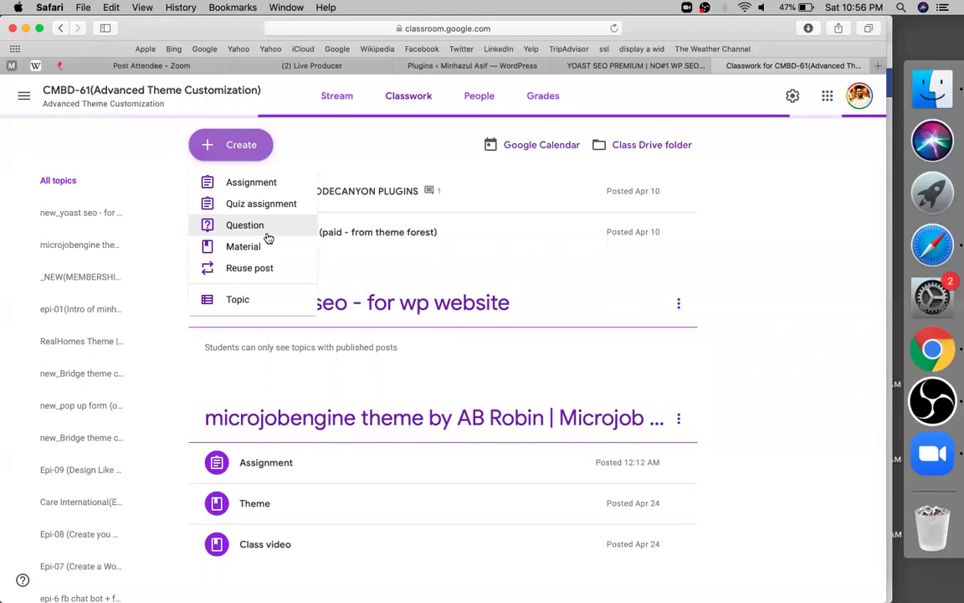
Step: Cancel the extra Add topic dialog and choose Material from the Create menu
{"action": "left_click", "coordinate": [237, 299]}
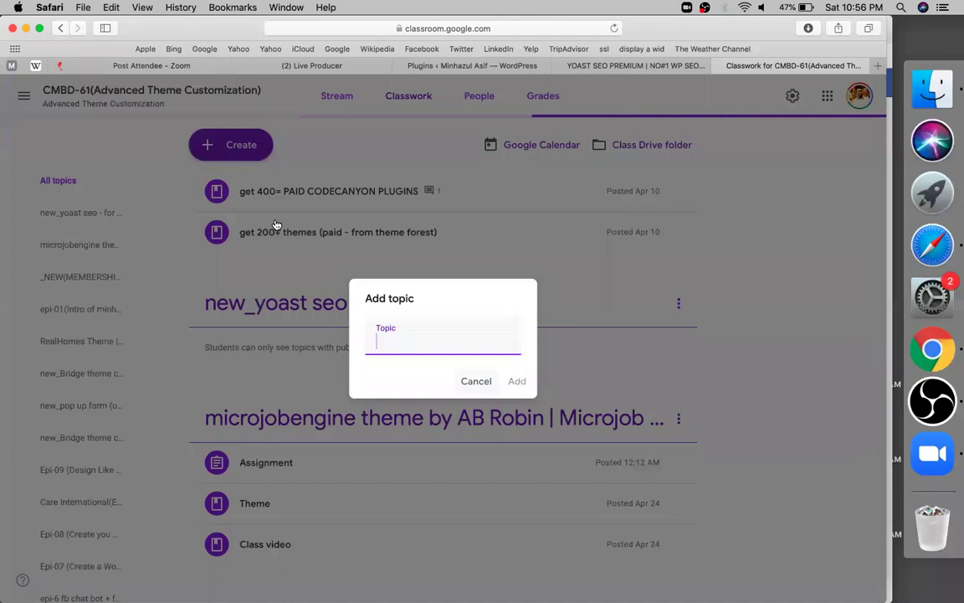
{"action": "left_click", "coordinate": [237, 237]}
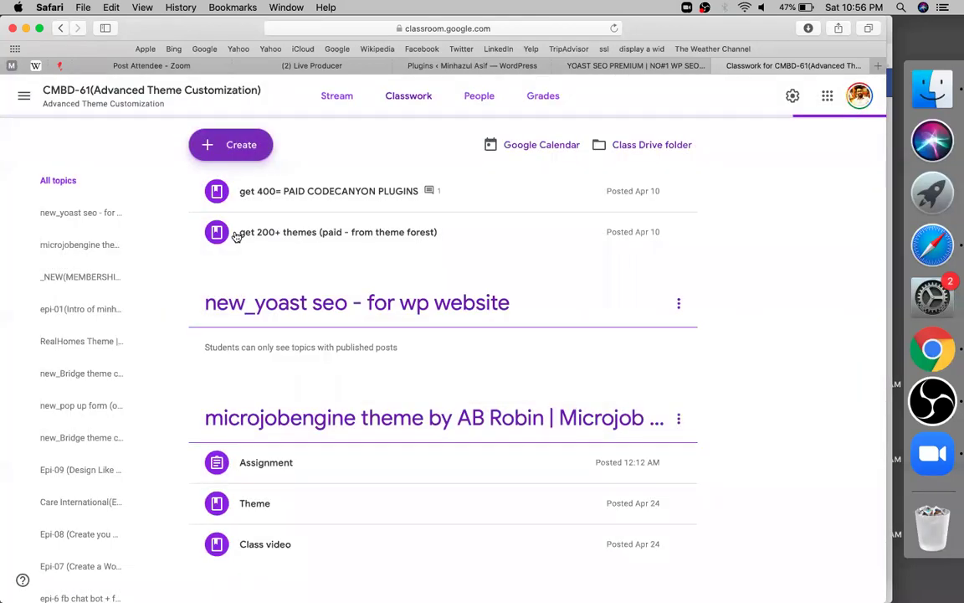
{"action": "key", "text": "Return"}
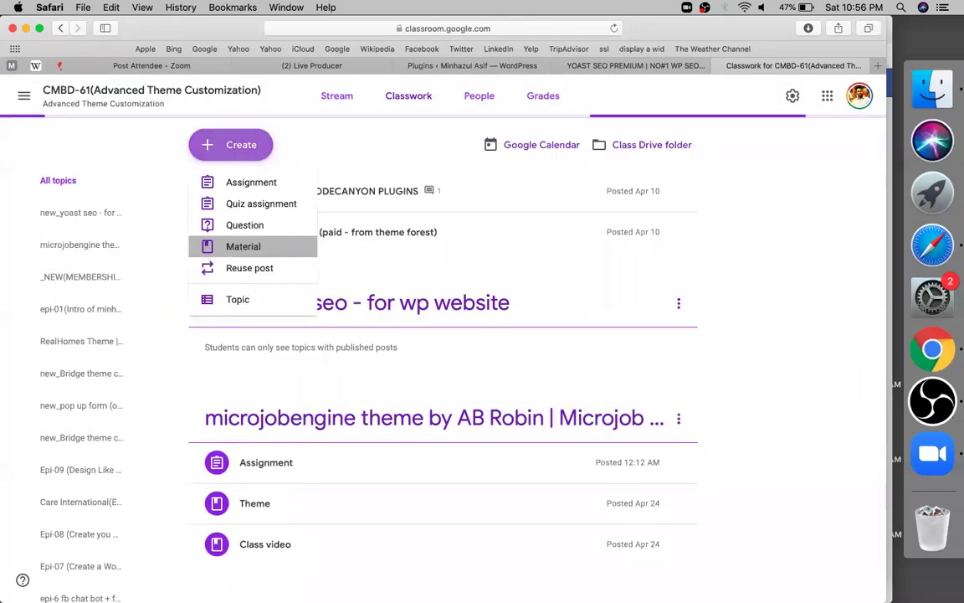
{"action": "left_click", "coordinate": [236, 247]}
Step: Title the material 'get google sheet' and attach the YOAST SEO PREMIUM sheet as a link
{"action": "type", "text": "get "}
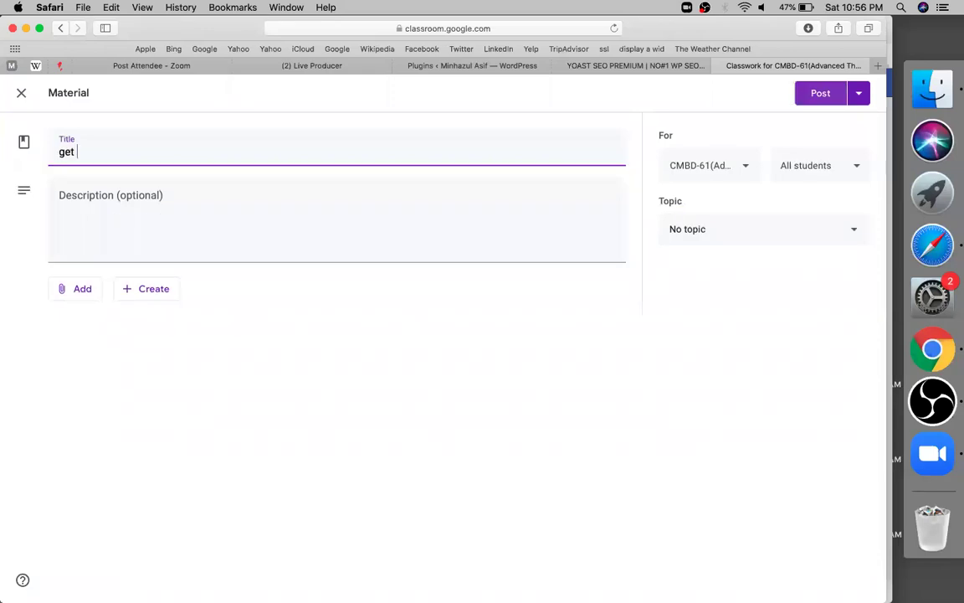
{"action": "type", "text": "google "}
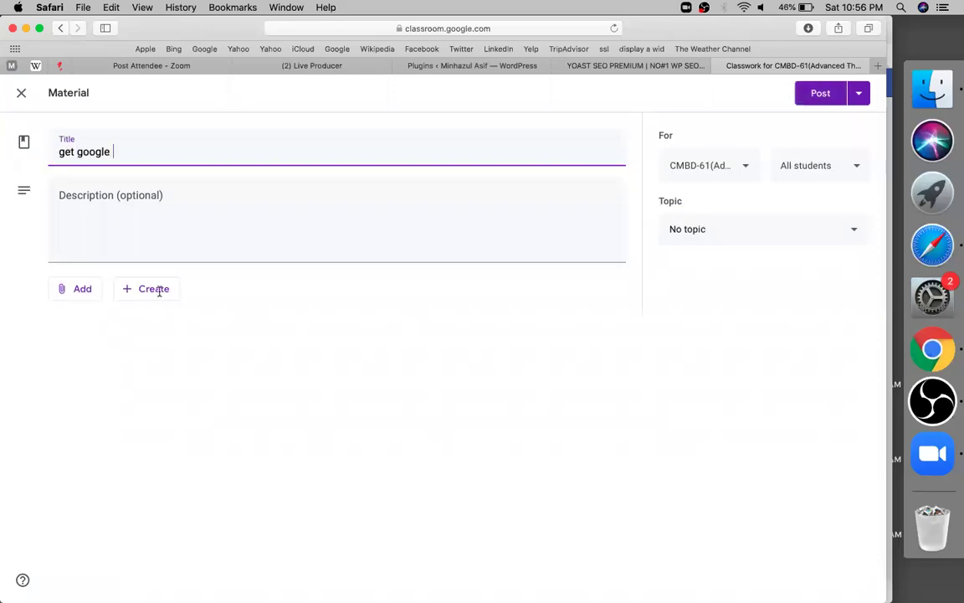
{"action": "type", "text": "sheet"}
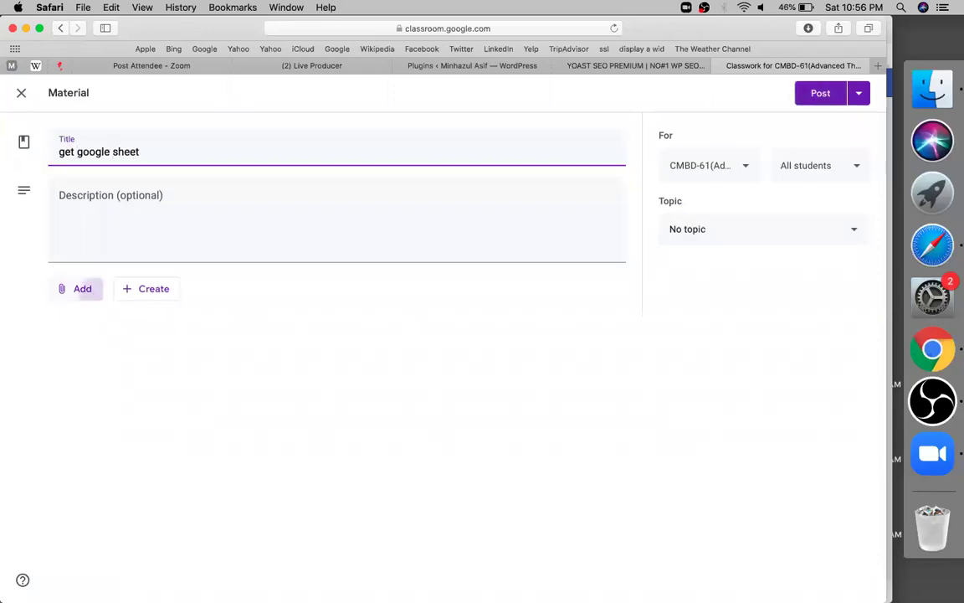
{"action": "left_click", "coordinate": [93, 297]}
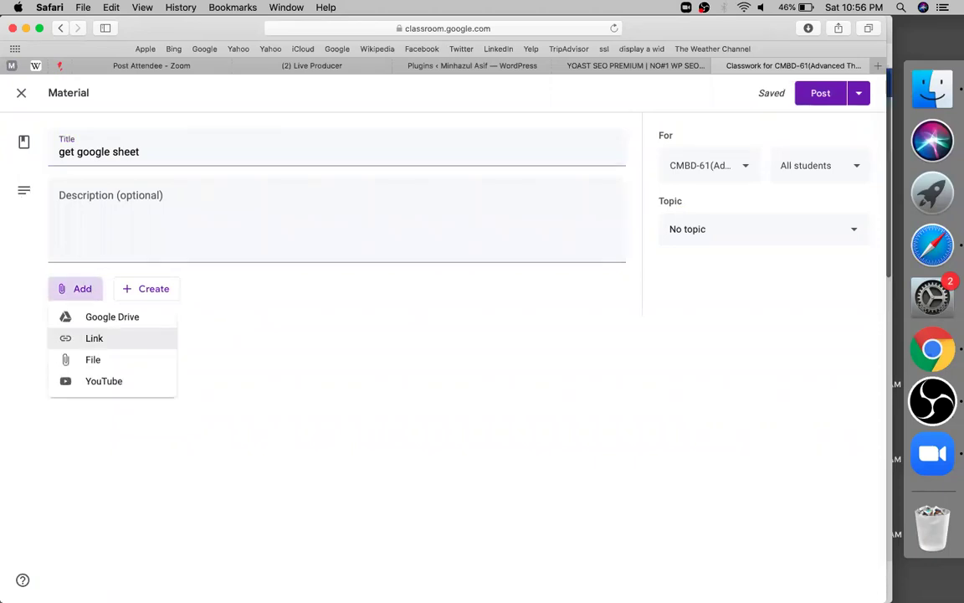
{"action": "left_click", "coordinate": [94, 338]}
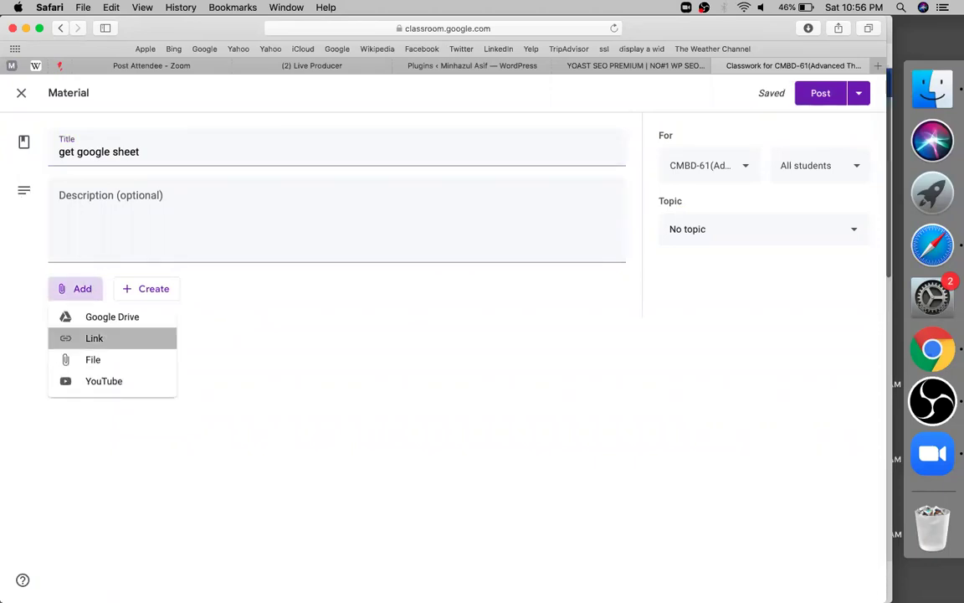
{"action": "key", "text": "super+v"}
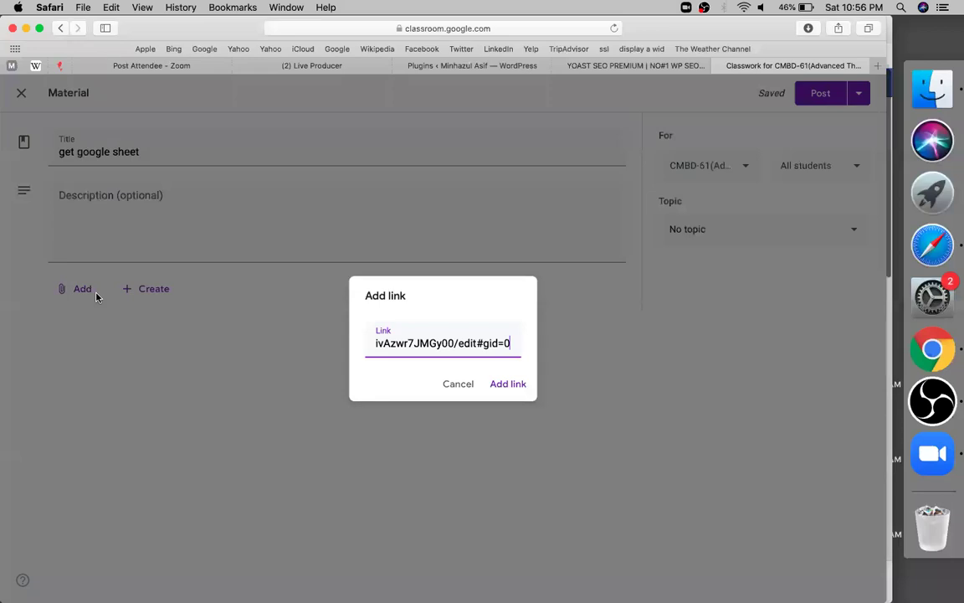
{"action": "key", "text": "Return"}
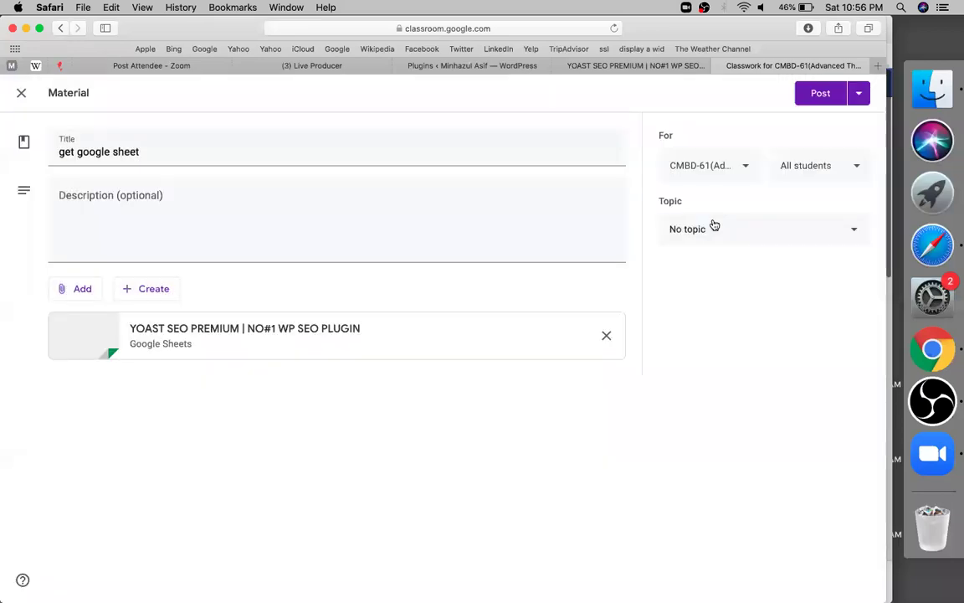
Step: Open the material's Topic dropdown and dismiss the stray browser page menu
{"action": "left_click", "coordinate": [714, 226]}
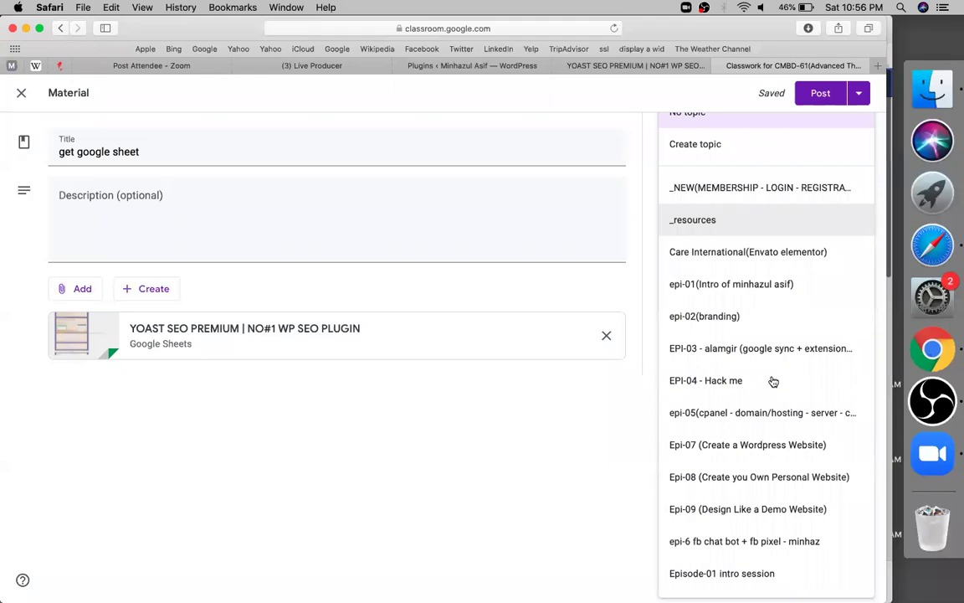
{"action": "scroll", "coordinate": [754, 401], "scroll_direction": "down", "scroll_amount": 1}
{"action": "right_click", "coordinate": [782, 506]}
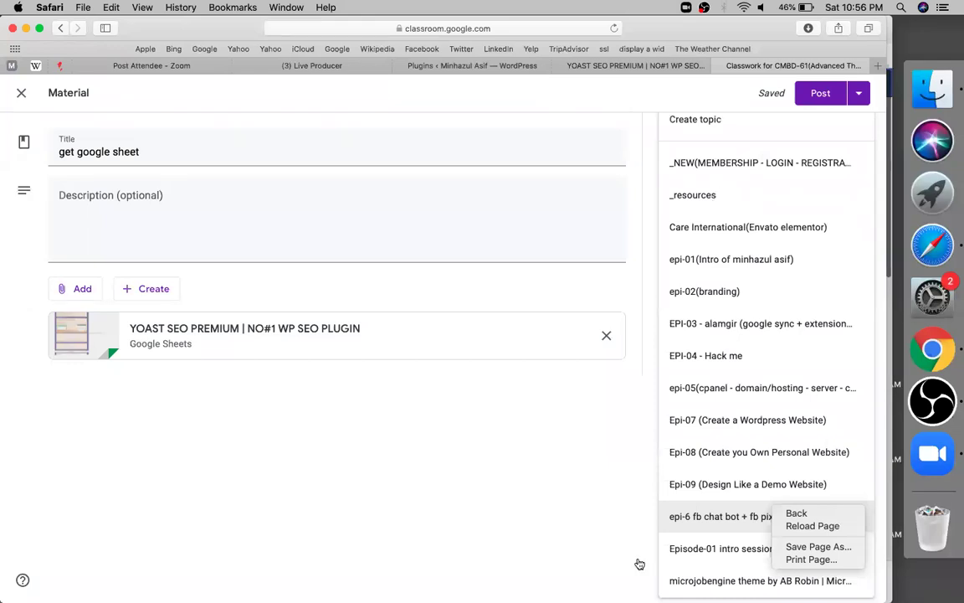
{"action": "left_click", "coordinate": [527, 454]}
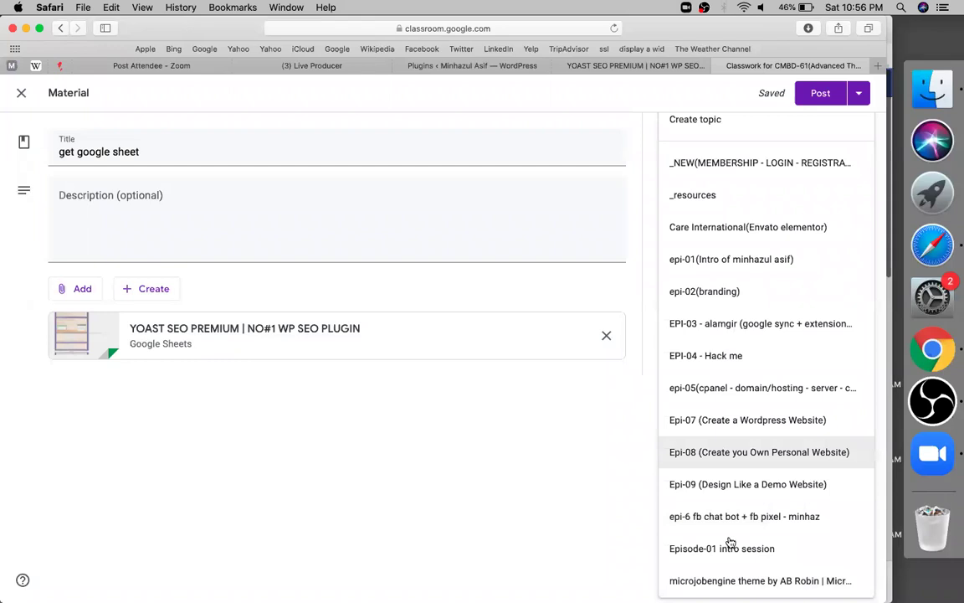
Step: File the material under the 'new_yoast seo - for wp website' topic
{"action": "scroll", "coordinate": [730, 542], "scroll_direction": "down", "scroll_amount": 3}
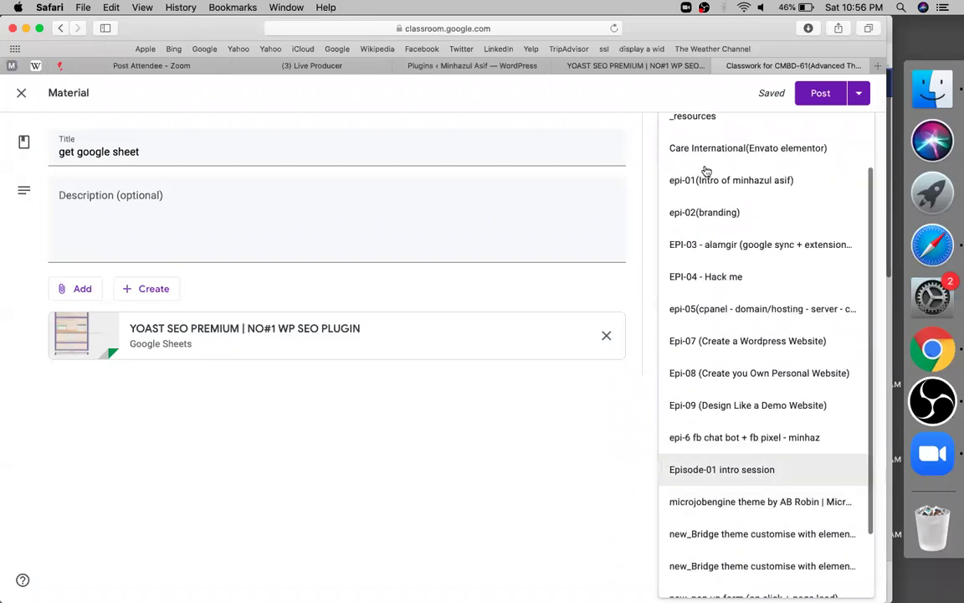
{"action": "scroll", "coordinate": [706, 171], "scroll_direction": "down", "scroll_amount": 3}
{"action": "key", "text": "Return"}
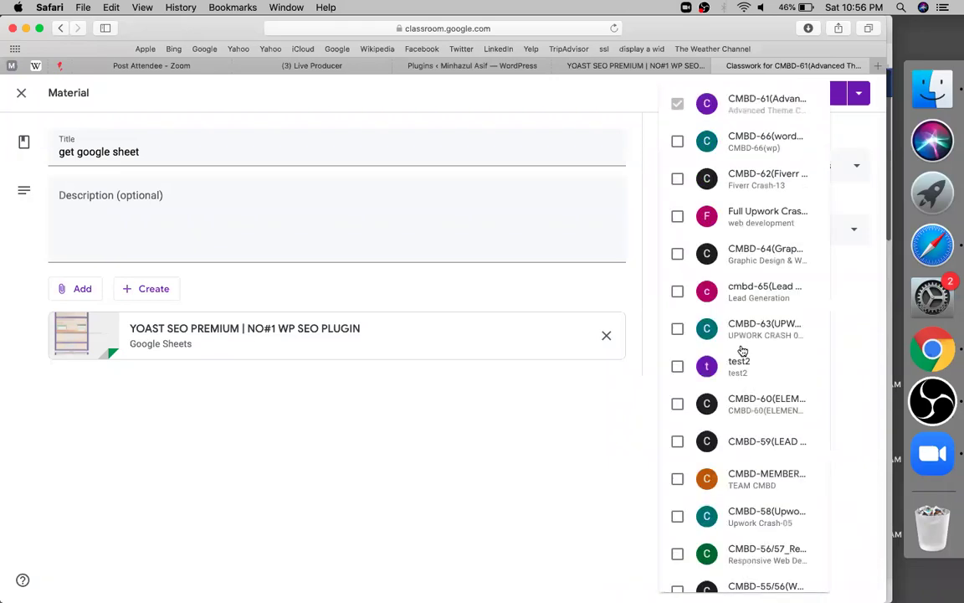
Step: Share the material with 4 classes, adding CMBD-60, CMBD-56/57 and CMBD-55/56
{"action": "left_click", "coordinate": [774, 407]}
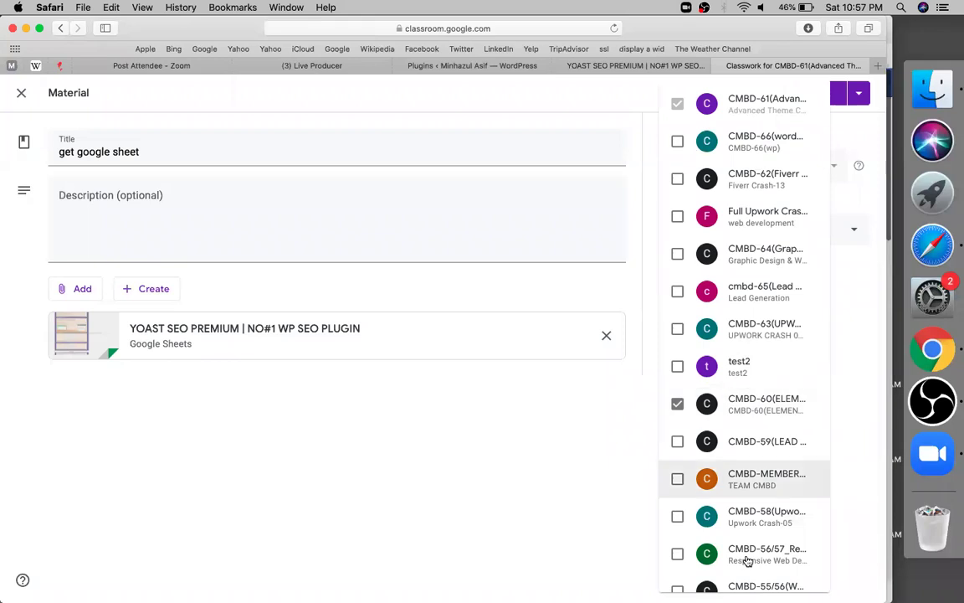
{"action": "left_click", "coordinate": [709, 586]}
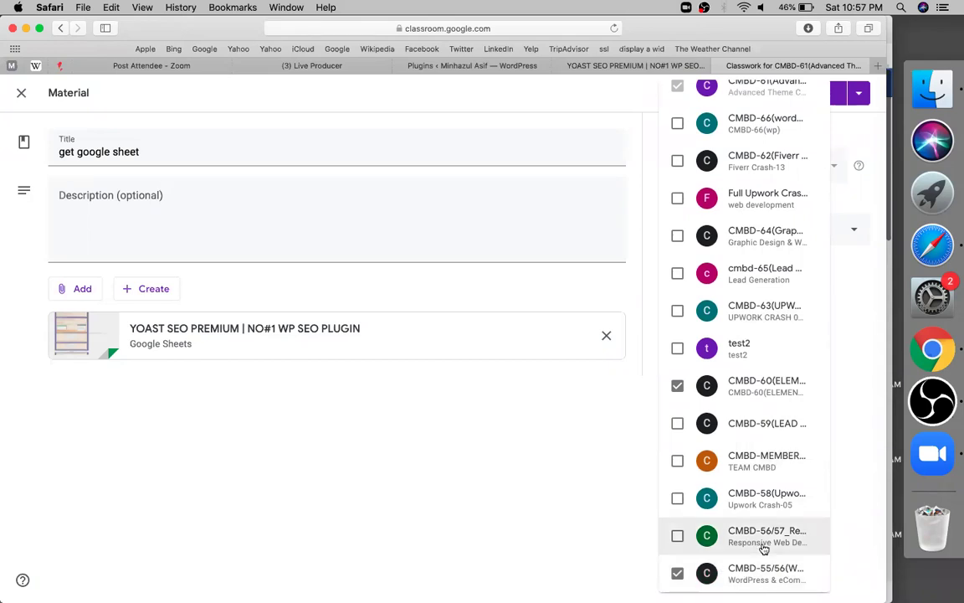
{"action": "left_click", "coordinate": [796, 121]}
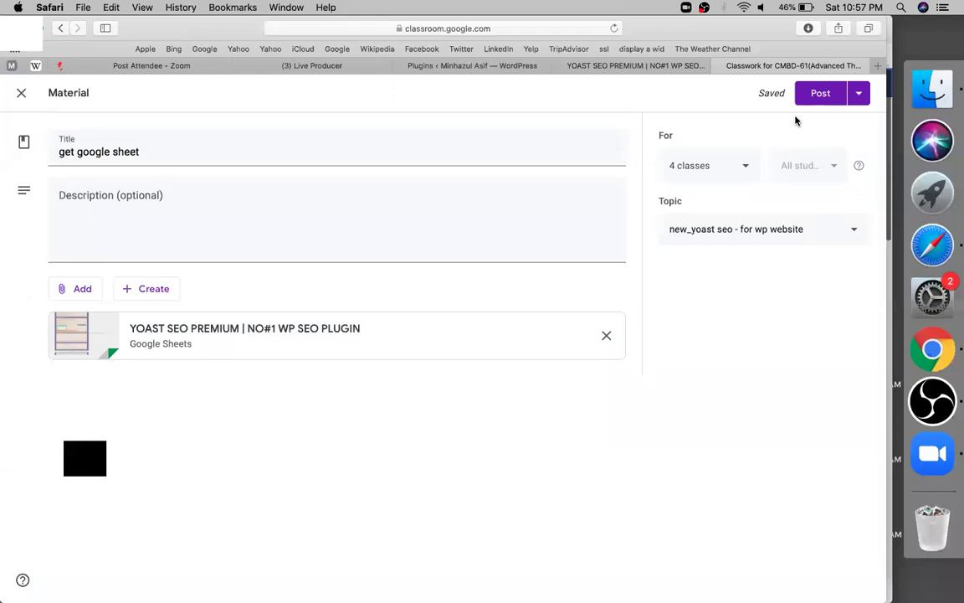
{"action": "left_click", "coordinate": [708, 165]}
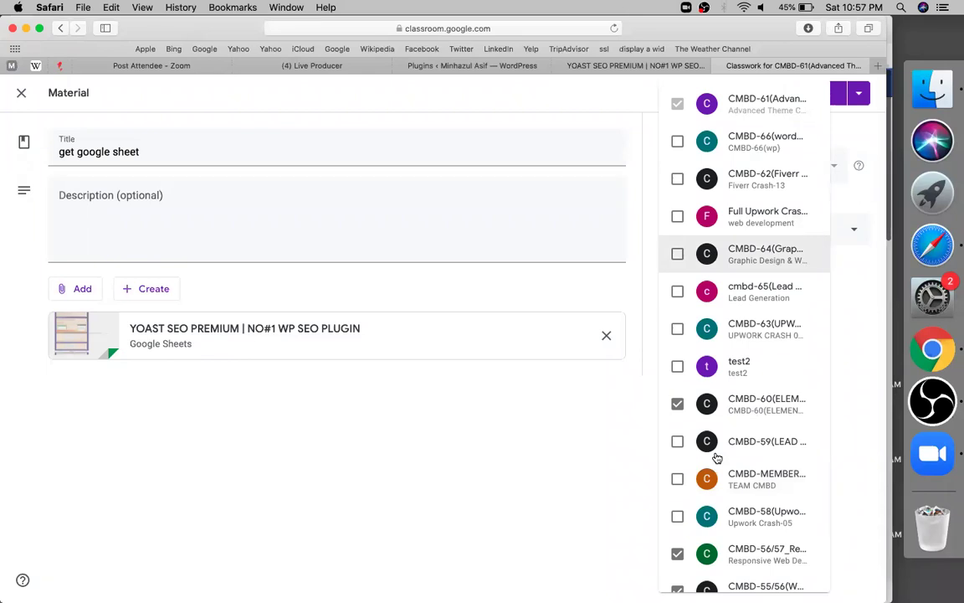
{"action": "left_click", "coordinate": [497, 75]}
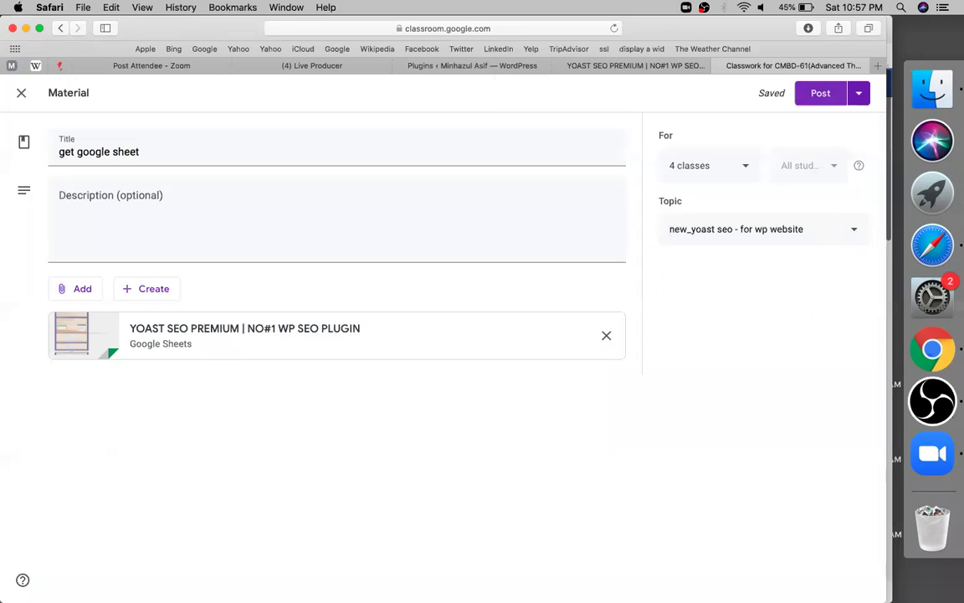
{"action": "key", "text": "ctrl+shift+Tab"}
{"action": "key", "text": "ctrl+shift+Tab"}
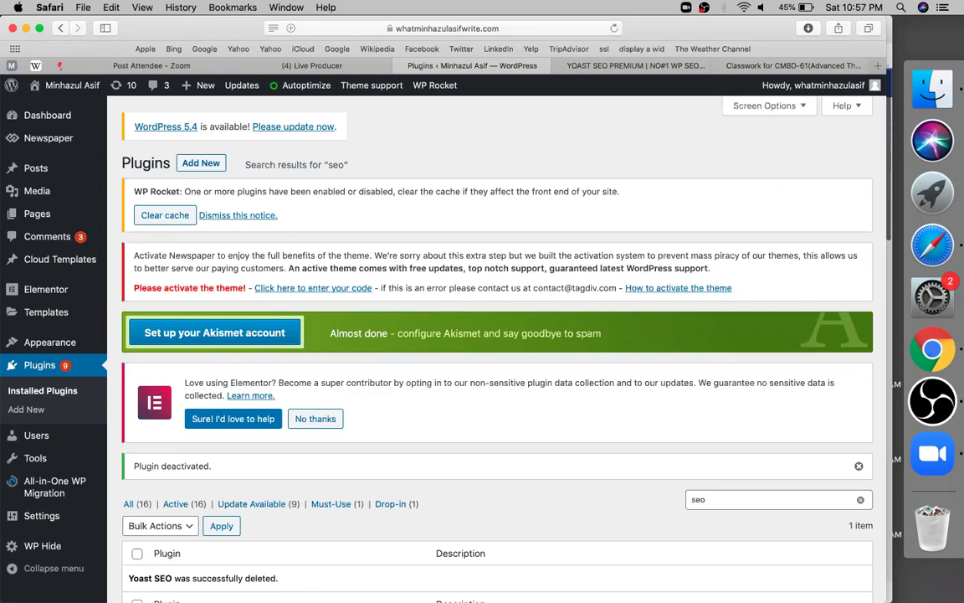
Step: Search the plugin directory for 'yoast' and install Yoast SEO
{"action": "left_click", "coordinate": [198, 168]}
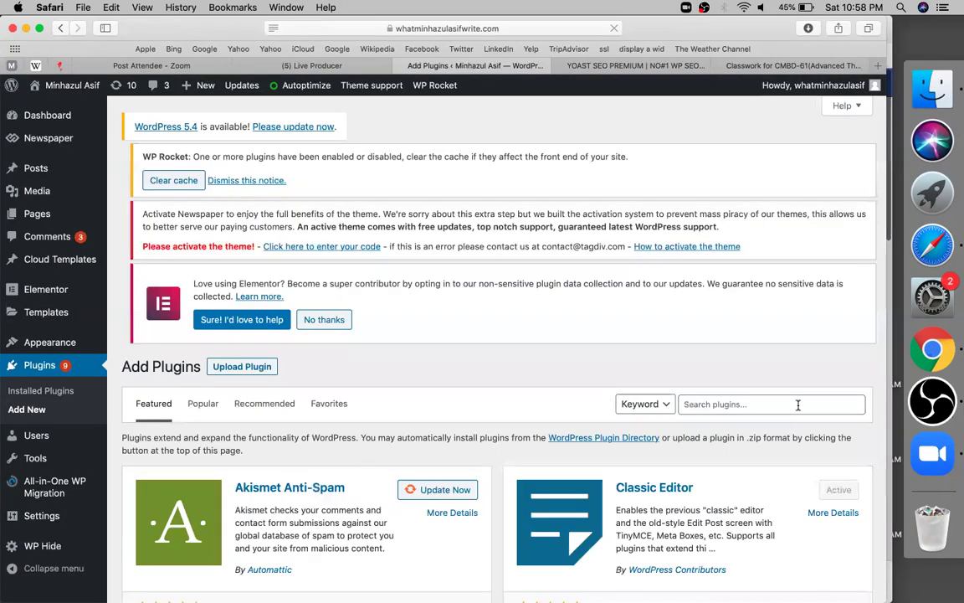
{"action": "left_click", "coordinate": [798, 404]}
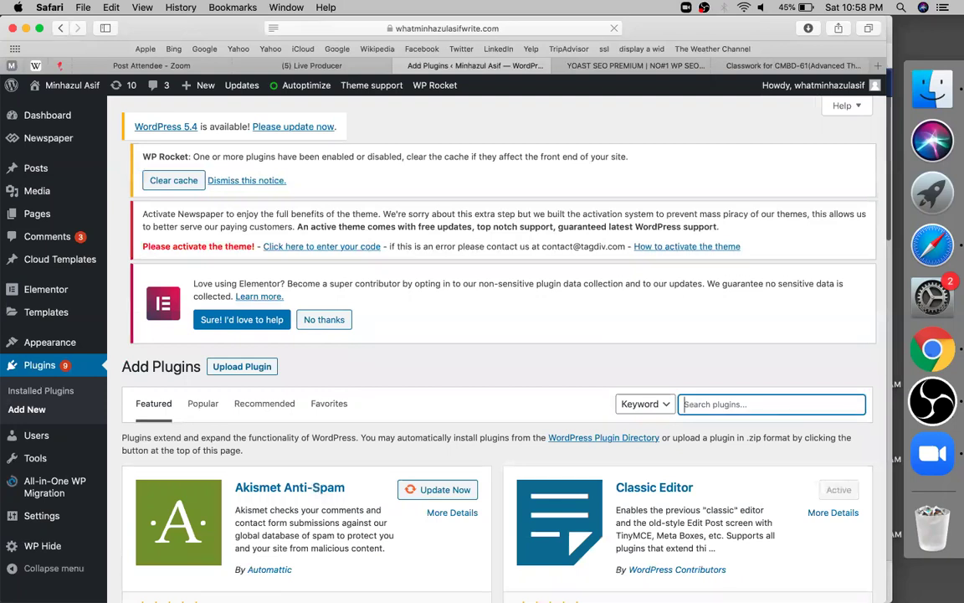
{"action": "type", "text": "yoast"}
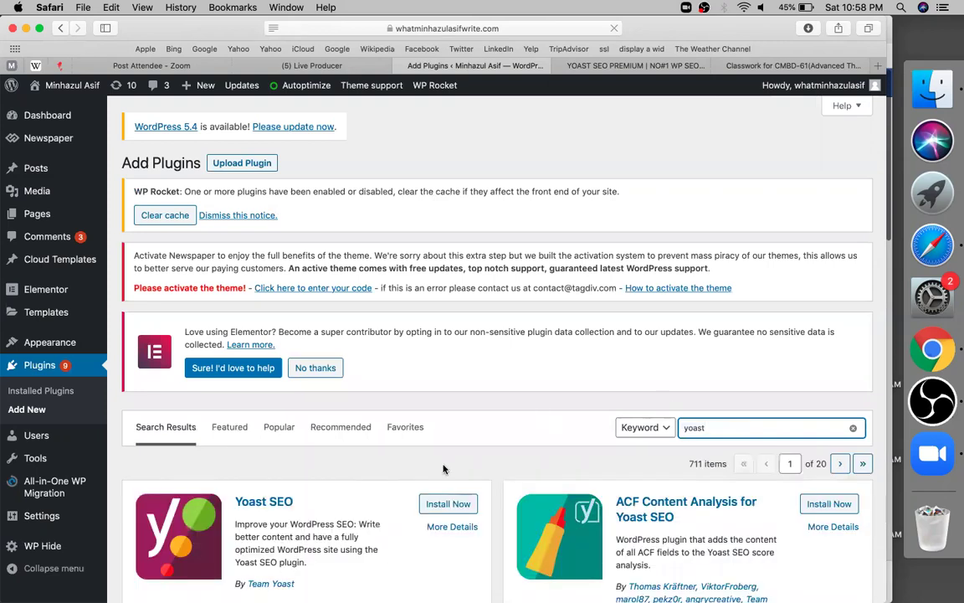
{"action": "scroll", "coordinate": [355, 450], "scroll_direction": "down", "scroll_amount": 2}
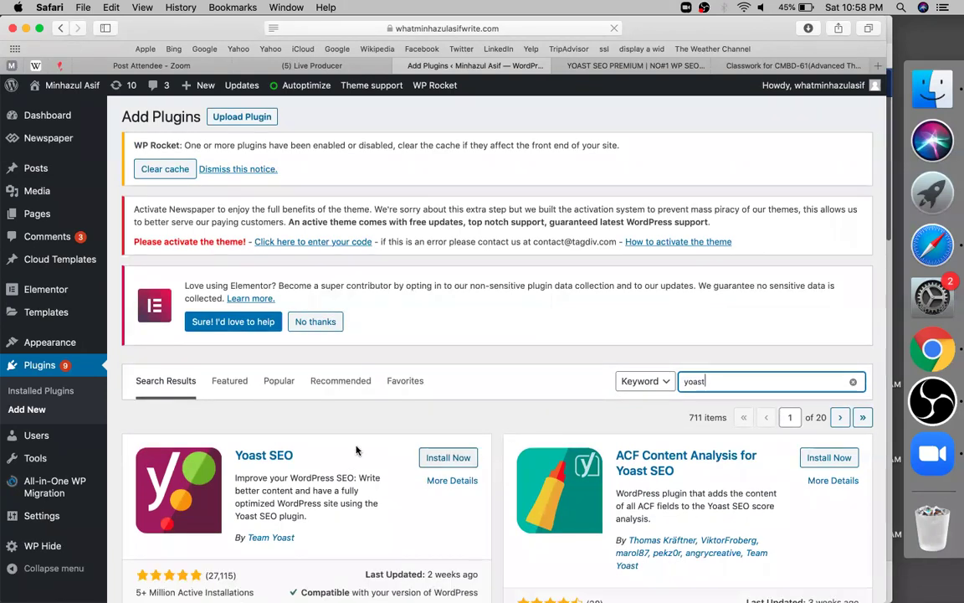
{"action": "left_click", "coordinate": [471, 465]}
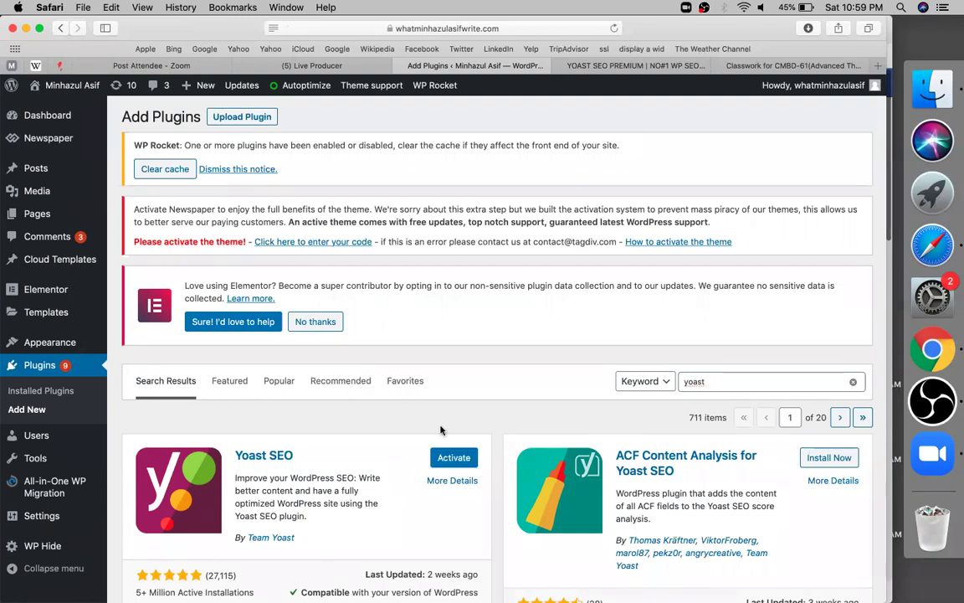
Step: Activate Yoast SEO, decline the Elementor data-sharing notice, and select cell B10 in the spreadsheet
{"action": "left_click", "coordinate": [453, 458]}
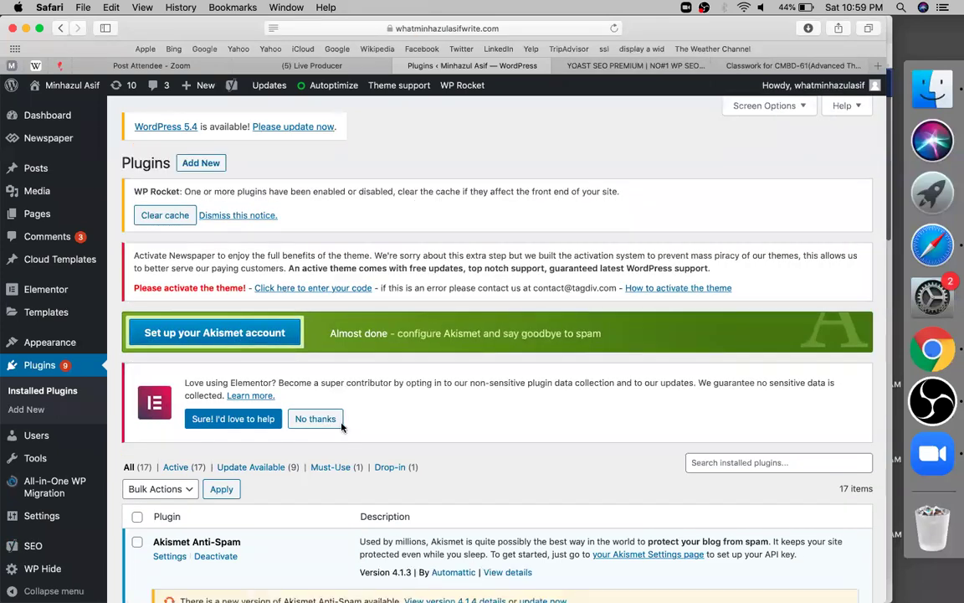
{"action": "left_click", "coordinate": [328, 426]}
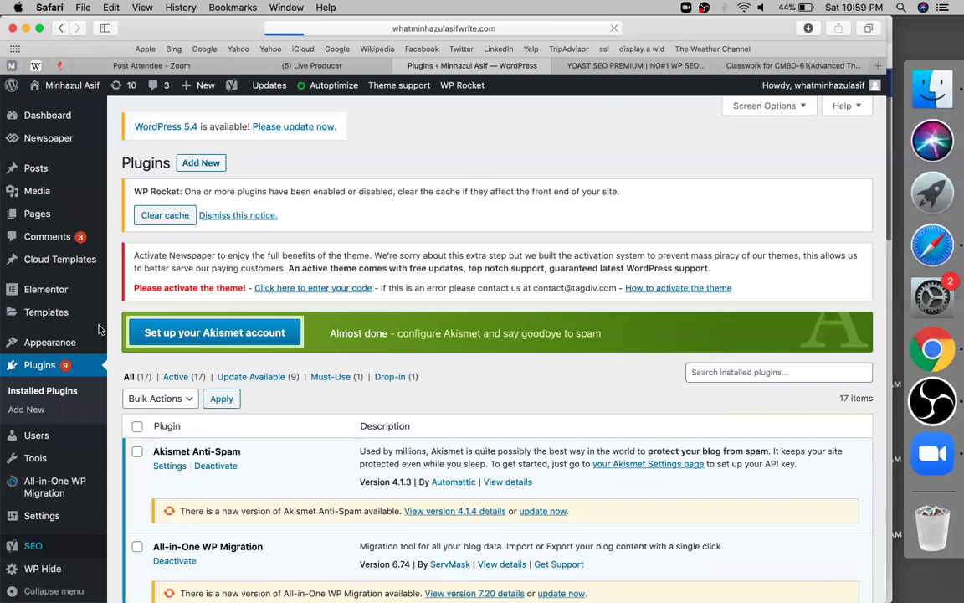
{"action": "key", "text": "ctrl+Tab"}
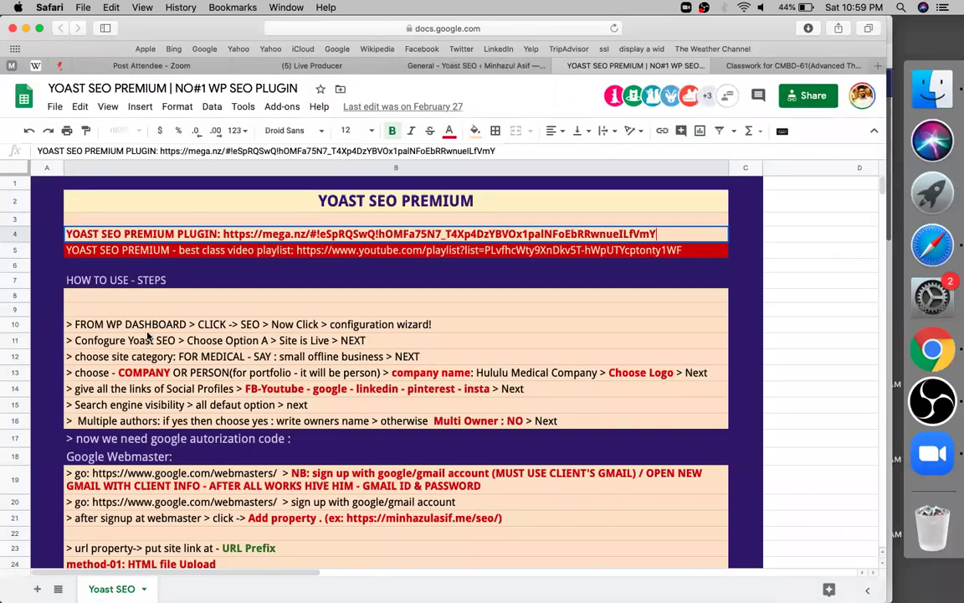
{"action": "left_click", "coordinate": [260, 327]}
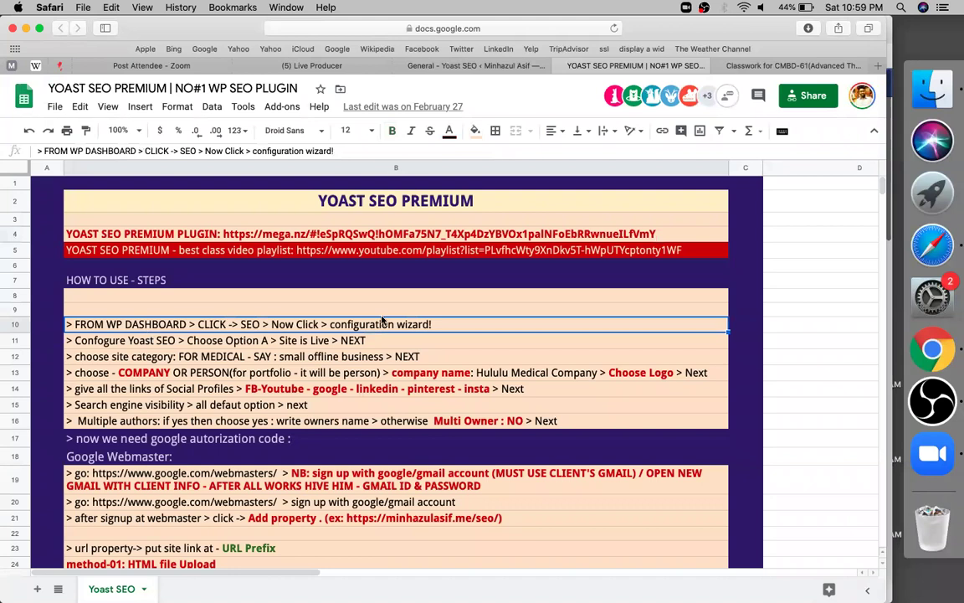
Step: Switch to the 'General - Yoast SEO' settings tab in WordPress
{"action": "left_click", "coordinate": [491, 67]}
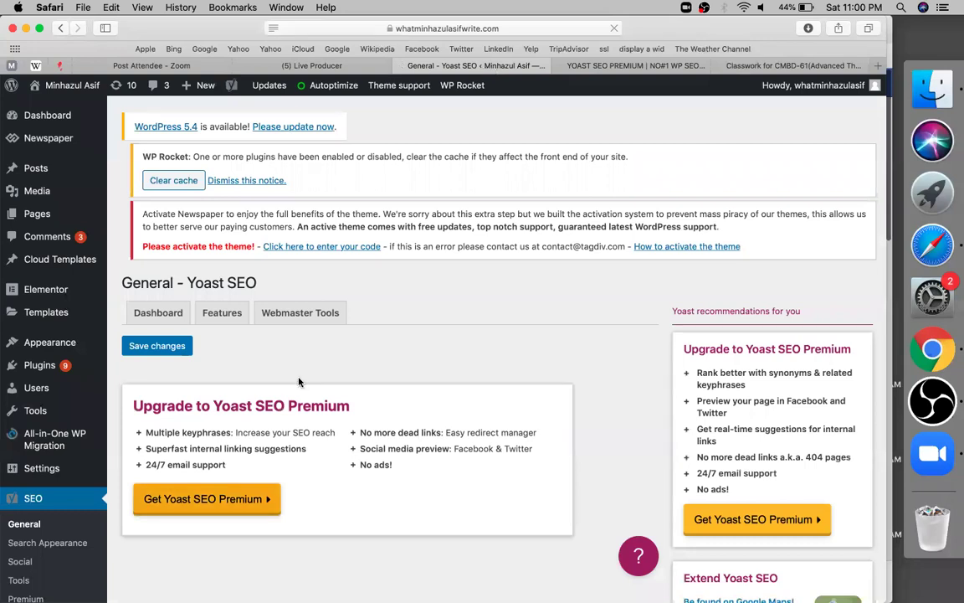
Step: Scroll the Yoast SEO General dashboard and reopen the configuration wizard via its link
{"action": "scroll", "coordinate": [299, 380], "scroll_direction": "down", "scroll_amount": 4}
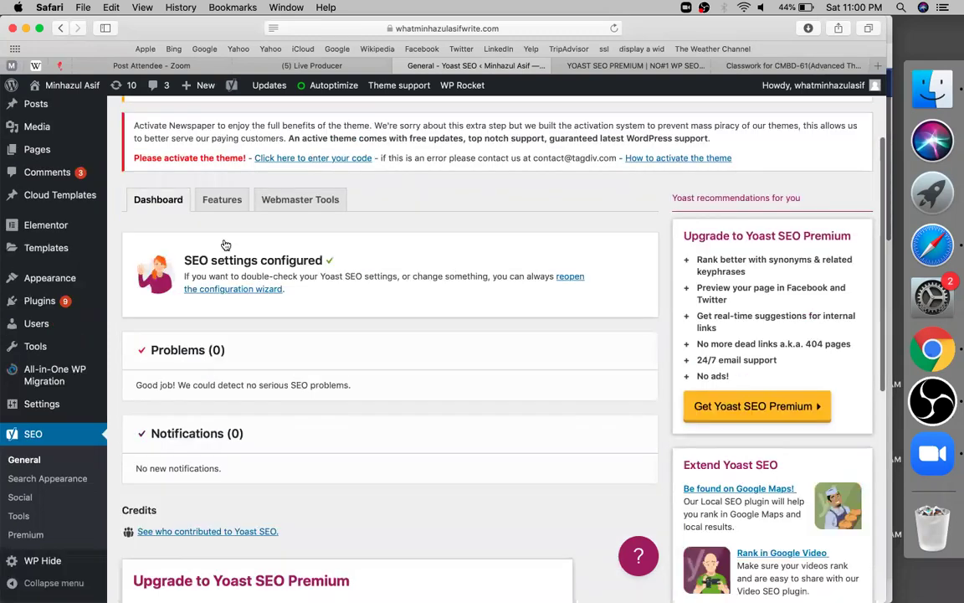
{"action": "left_click", "coordinate": [240, 242]}
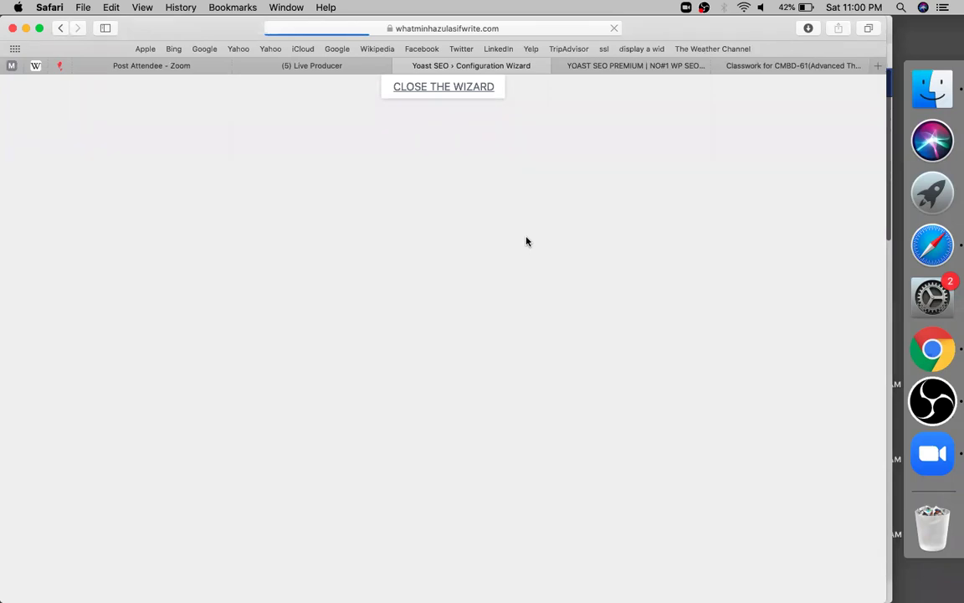
Step: Check the Configure Yoast SEO step in row 11 of the sheet, then return to the wizard
{"action": "left_click", "coordinate": [608, 68]}
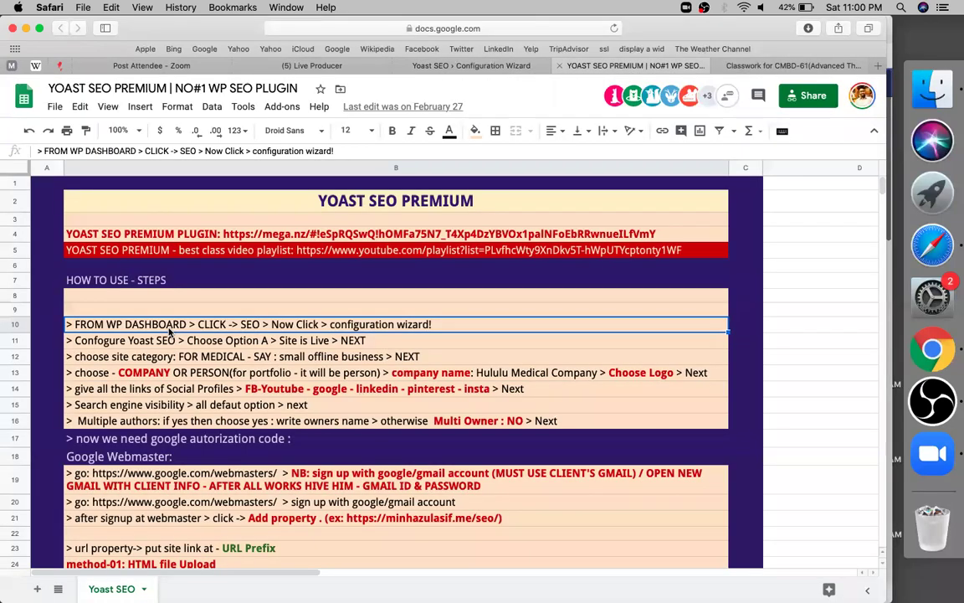
{"action": "left_click", "coordinate": [305, 344]}
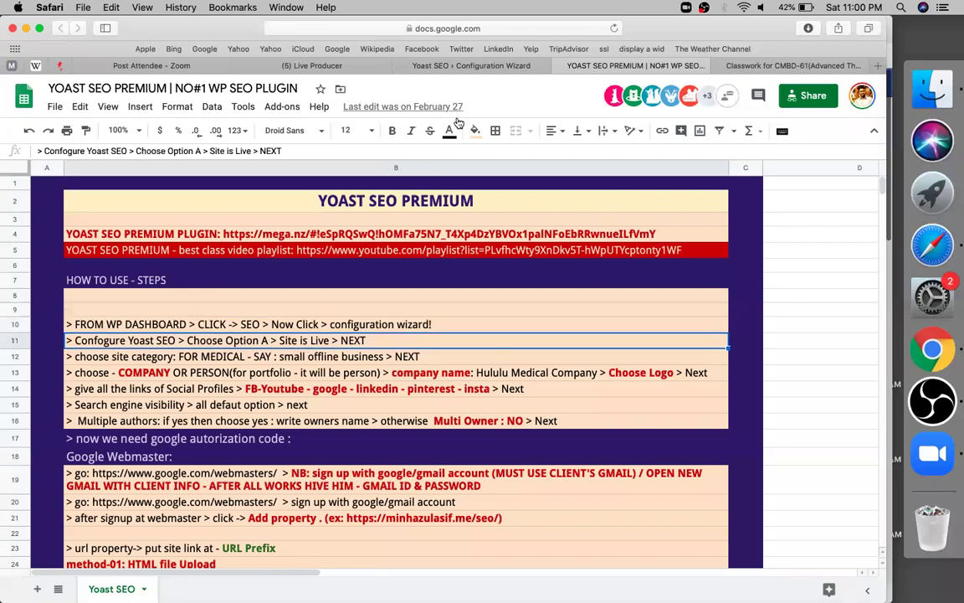
{"action": "left_click", "coordinate": [473, 67]}
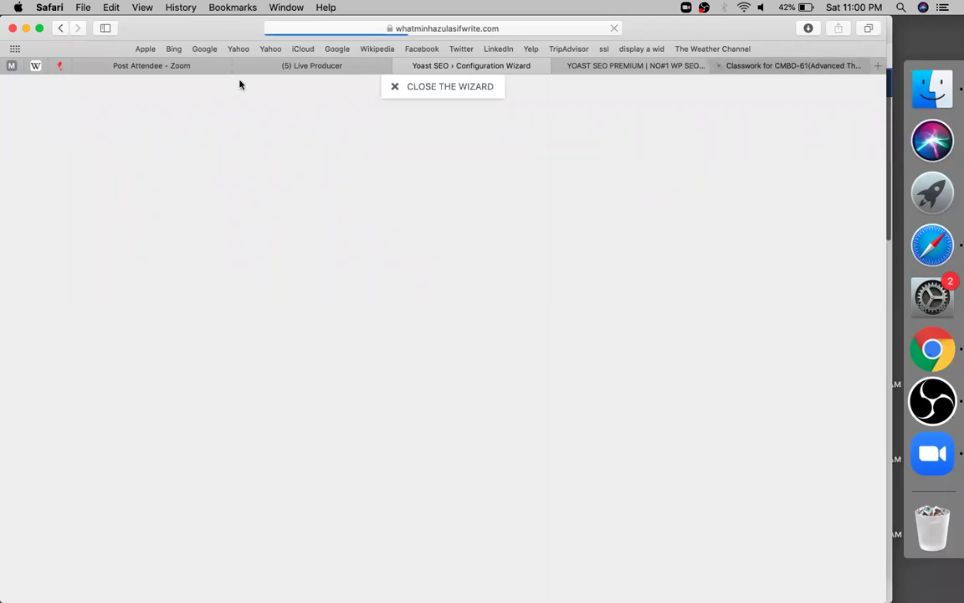
Step: Close the Post Attendee - Zoom tab and go back to the instructions spreadsheet
{"action": "left_click", "coordinate": [80, 68]}
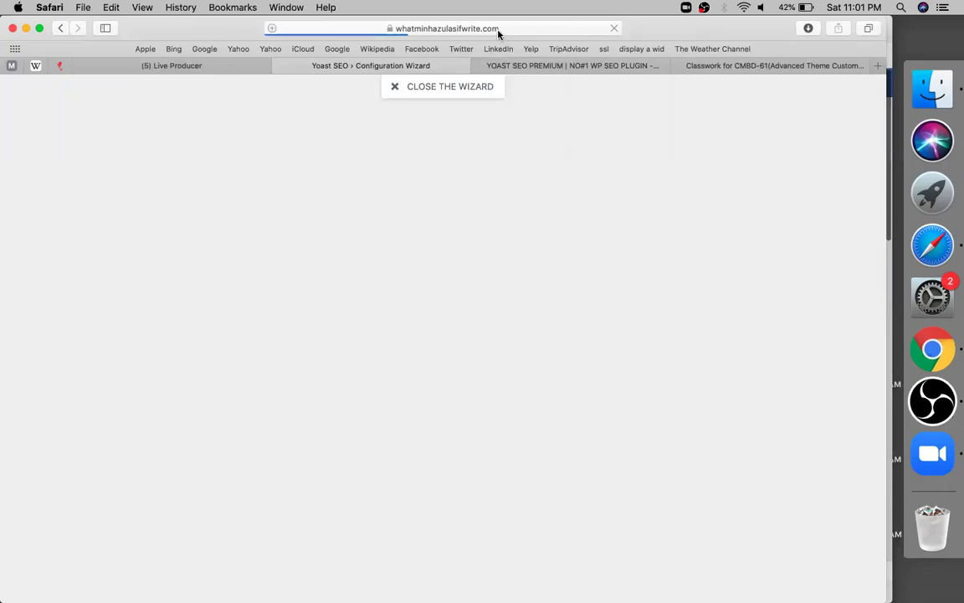
{"action": "key", "text": "super+l"}
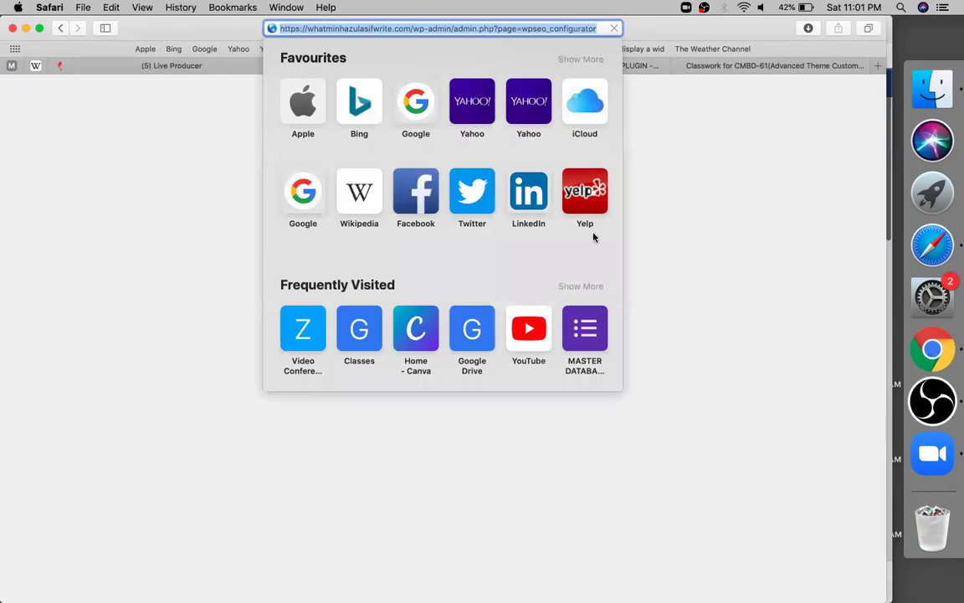
{"action": "key", "text": "Return"}
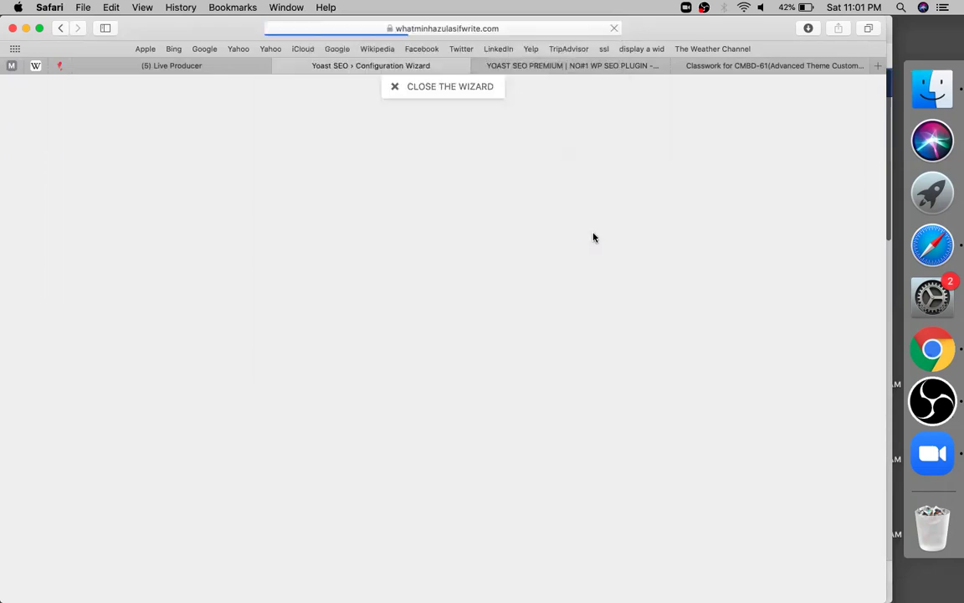
{"action": "left_click", "coordinate": [583, 68]}
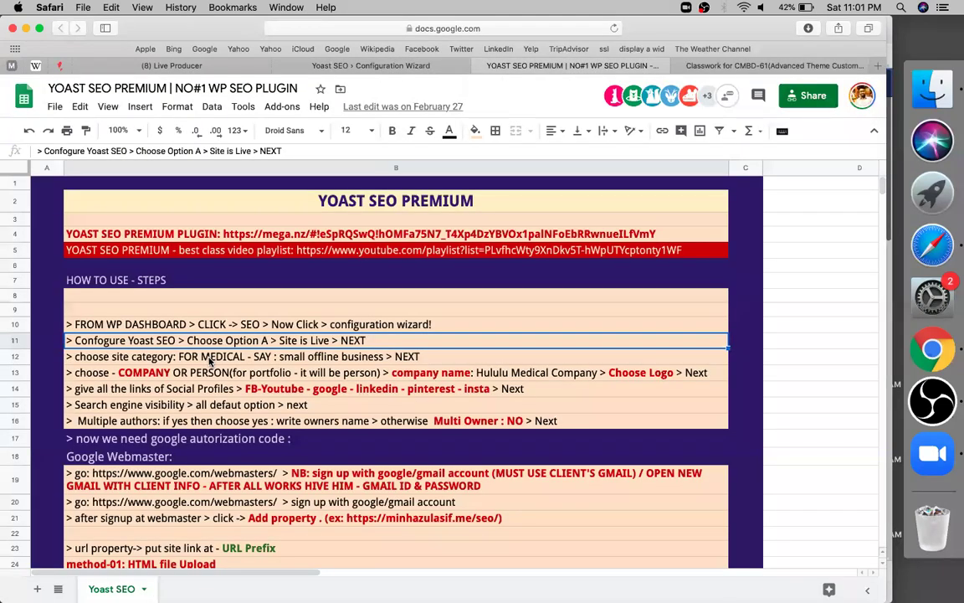
Step: Review the site category, social profiles, search visibility and multiple authors steps in rows 12–16
{"action": "left_click", "coordinate": [210, 361]}
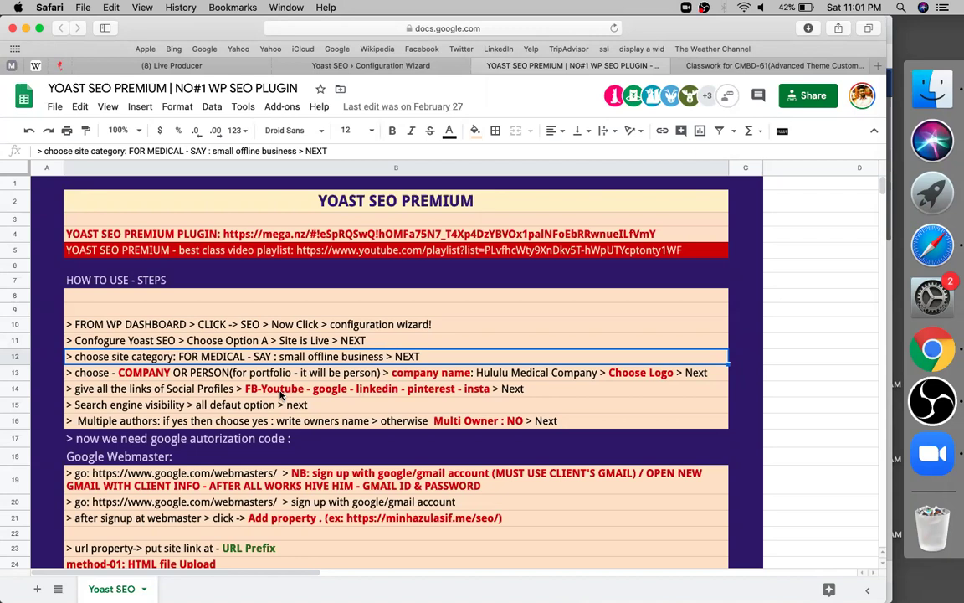
{"action": "key", "text": "Down"}
{"action": "key", "text": "Down"}
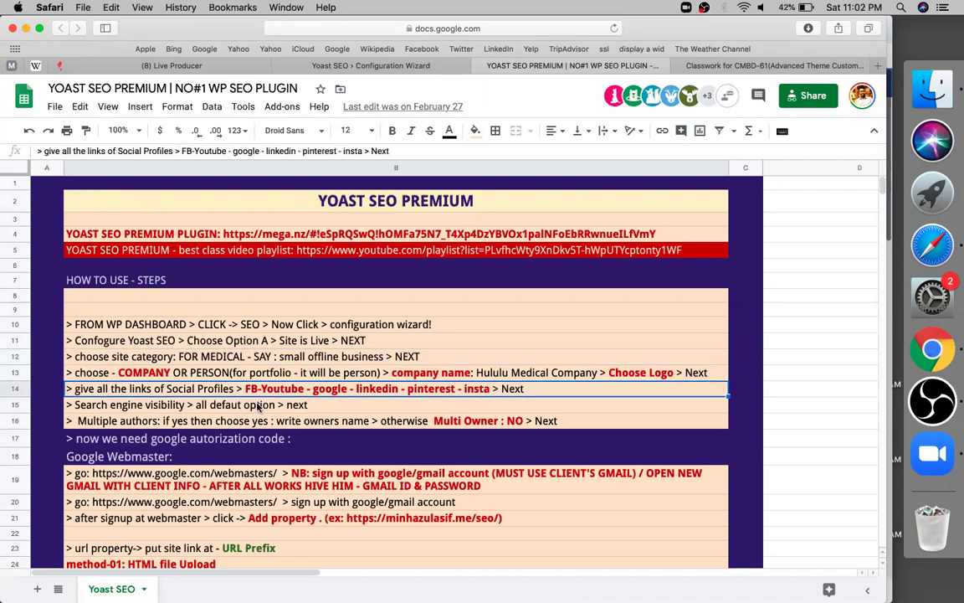
{"action": "key", "text": "Down"}
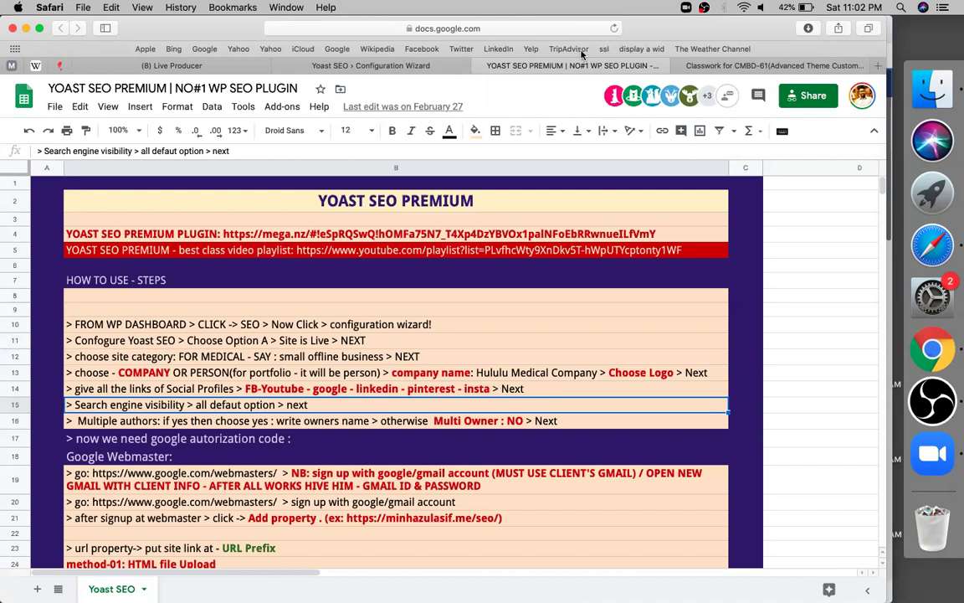
{"action": "key", "text": "Down"}
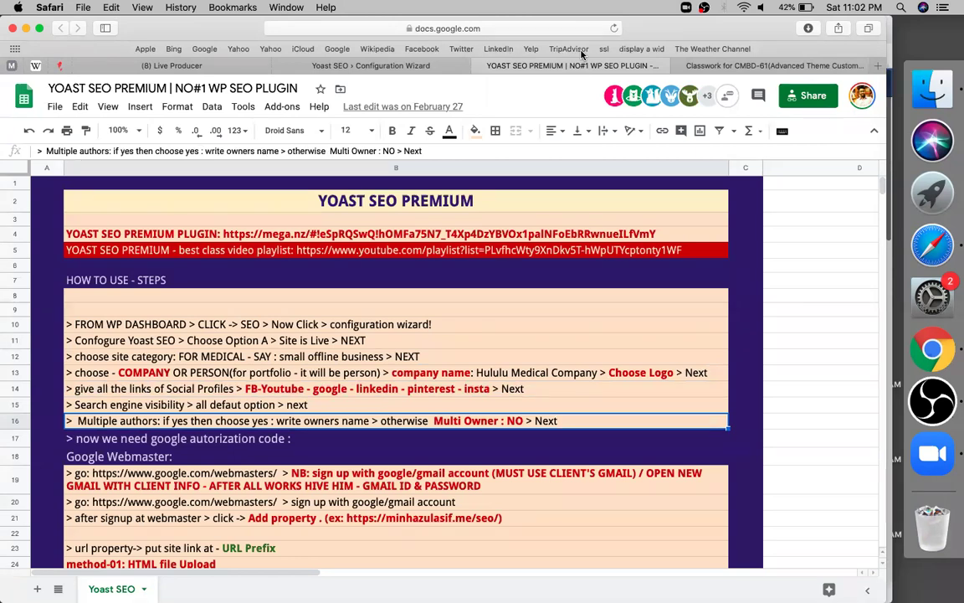
{"action": "key", "text": "ctrl+shift+Tab"}
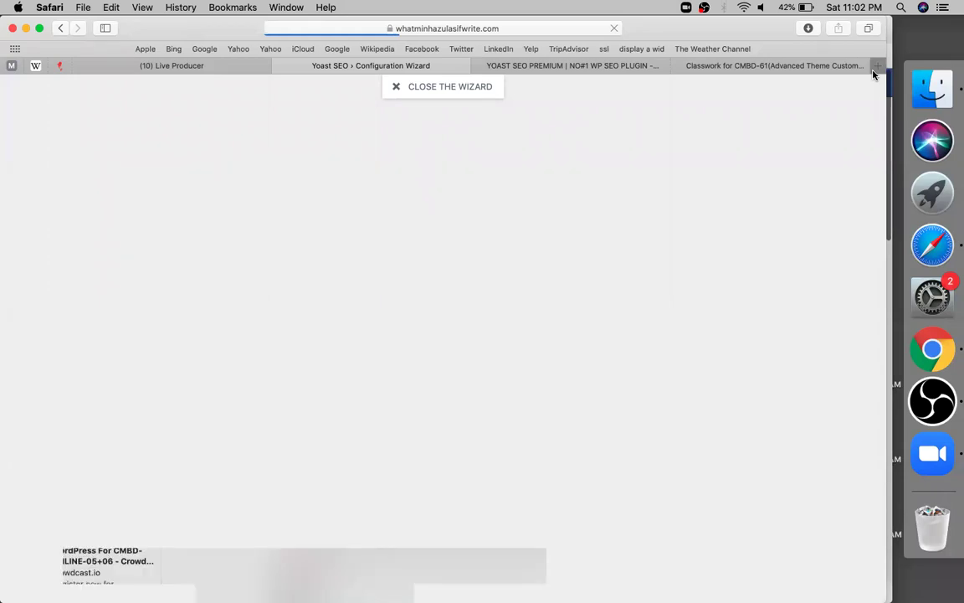
Step: From a new tab, jump back to the Yoast Configuration Wizard via the 'wha' Switch to Tab suggestion
{"action": "left_click", "coordinate": [874, 72]}
{"action": "key", "text": "XF86MonBrightnessDown"}
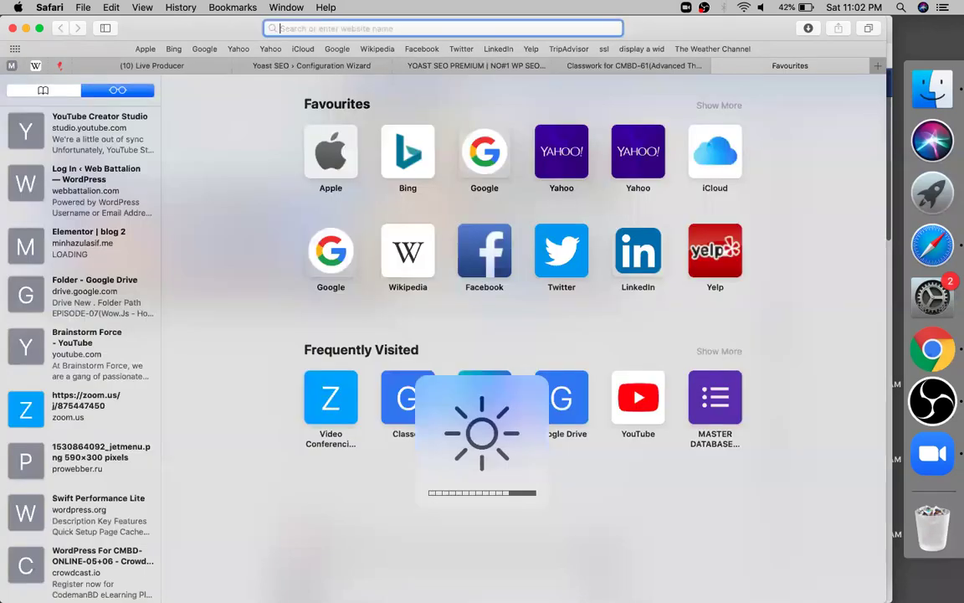
{"action": "type", "text": "whatminhazulasifwrite.com/"}
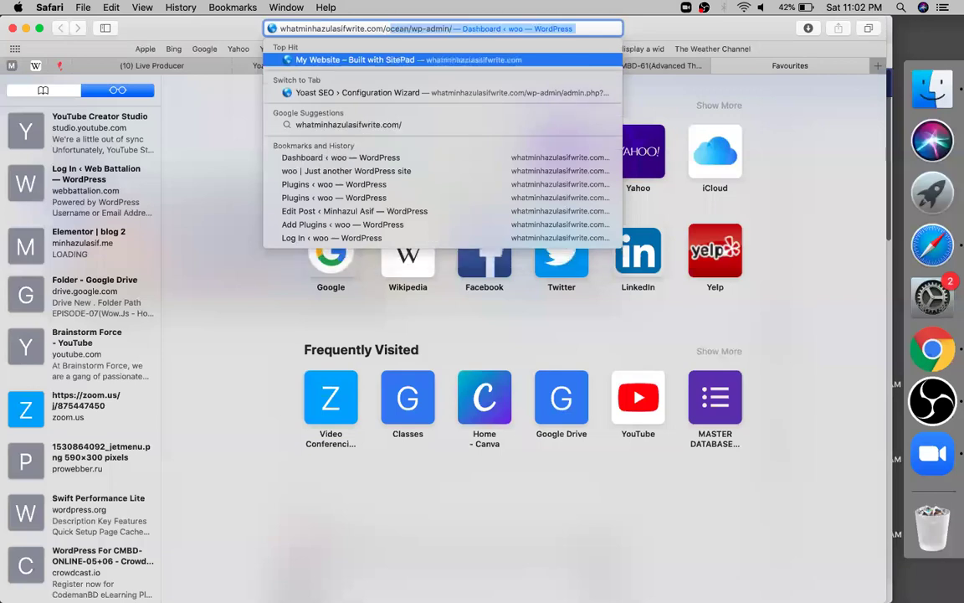
{"action": "left_click", "coordinate": [299, 61]}
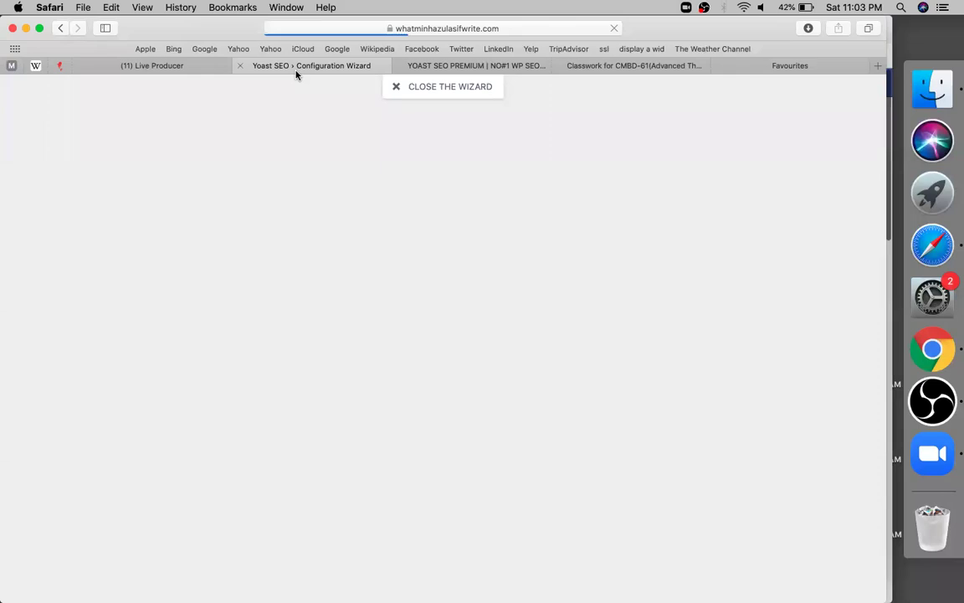
Step: Copy the Google Webmasters address from cell B19 of the instructions sheet
{"action": "left_click", "coordinate": [475, 69]}
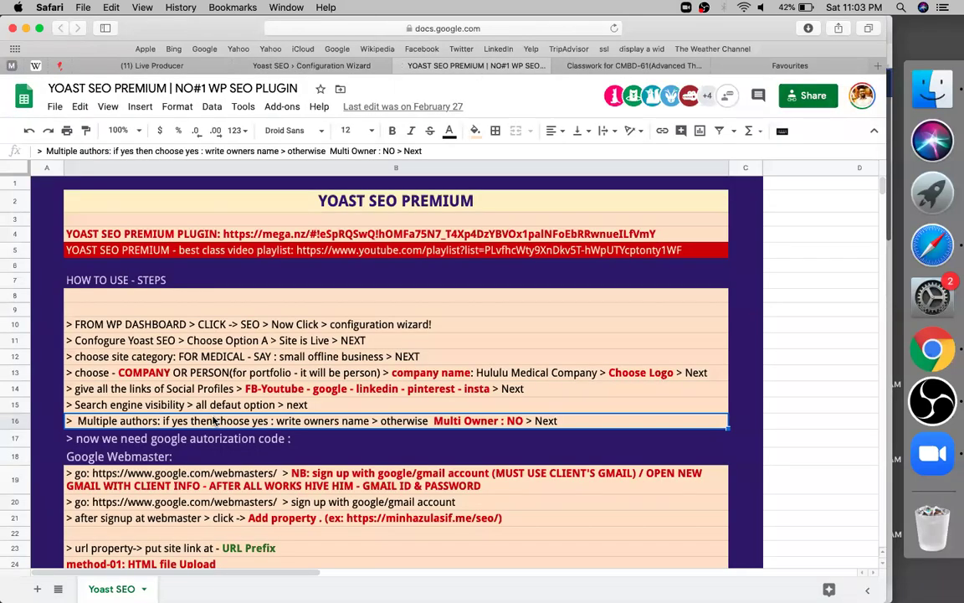
{"action": "scroll", "coordinate": [215, 421], "scroll_direction": "down", "scroll_amount": 2}
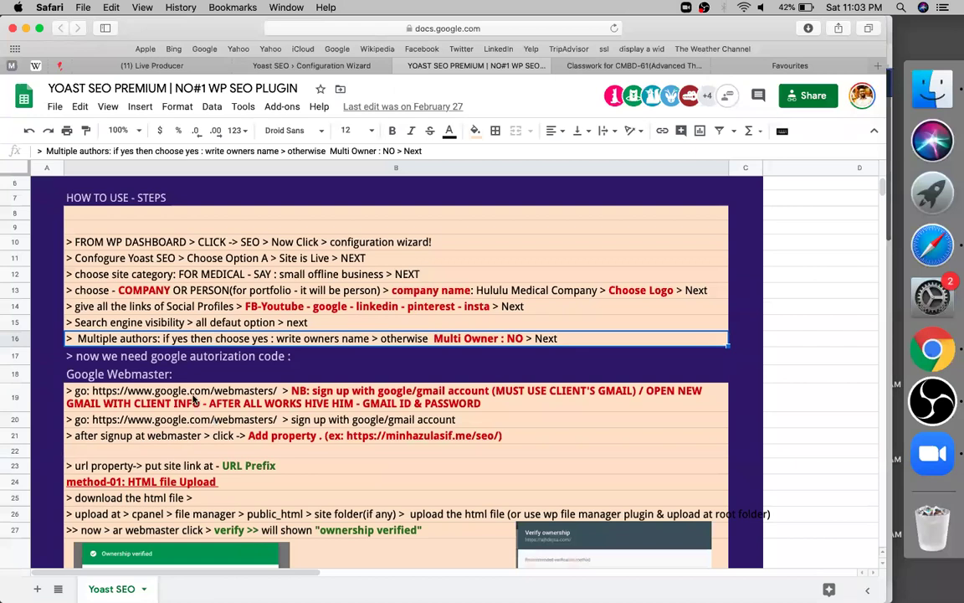
{"action": "double_click", "coordinate": [125, 390]}
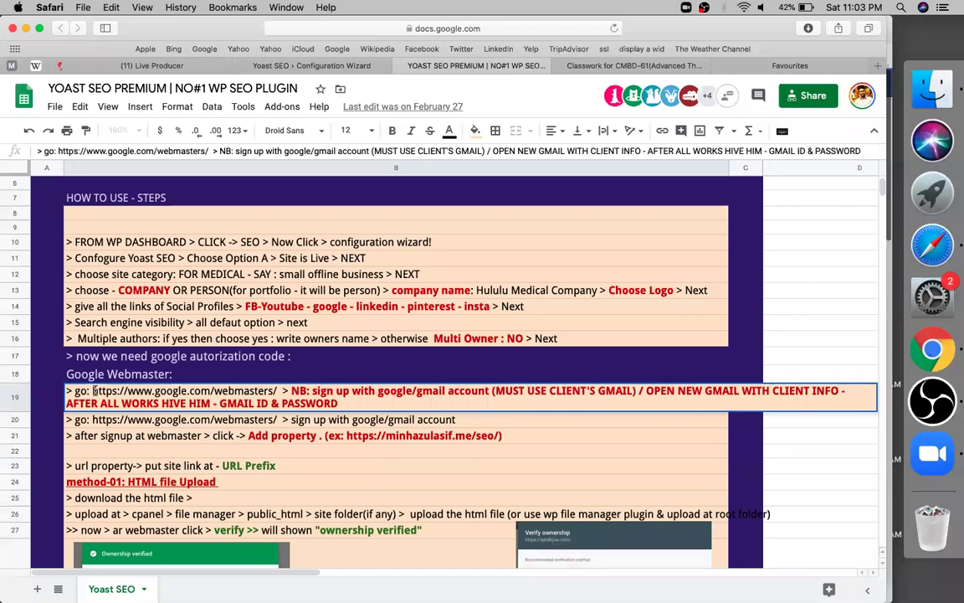
{"action": "left_click", "coordinate": [92, 390]}
{"action": "left_click_drag", "start_coordinate": [93, 390], "coordinate": [276, 391]}
{"action": "key", "text": "super+c"}
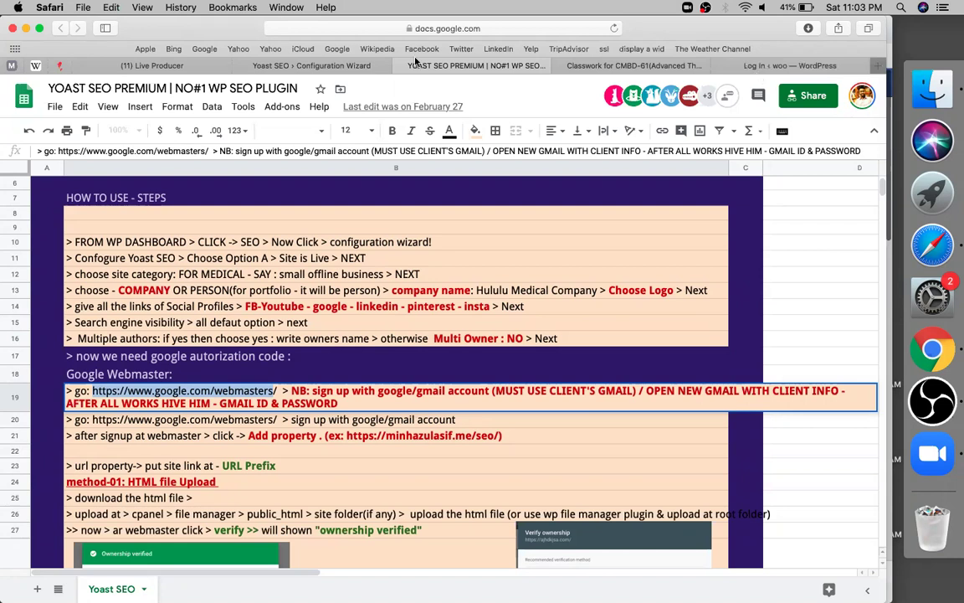
{"action": "key", "text": "super+t"}
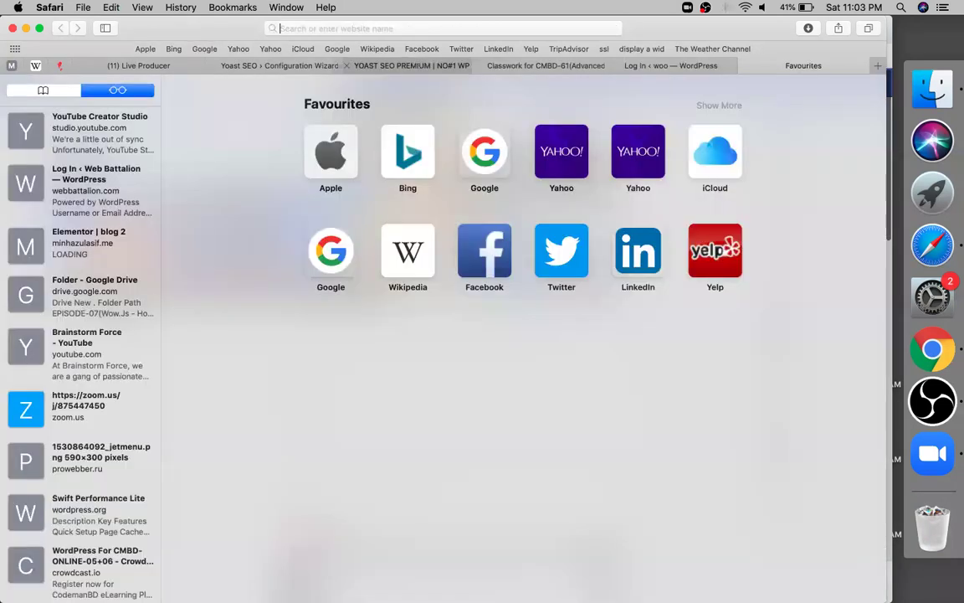
Step: Load the copied Google Webmasters address and sign in to reach Search Console
{"action": "key", "text": "super+v"}
{"action": "key", "text": "Return"}
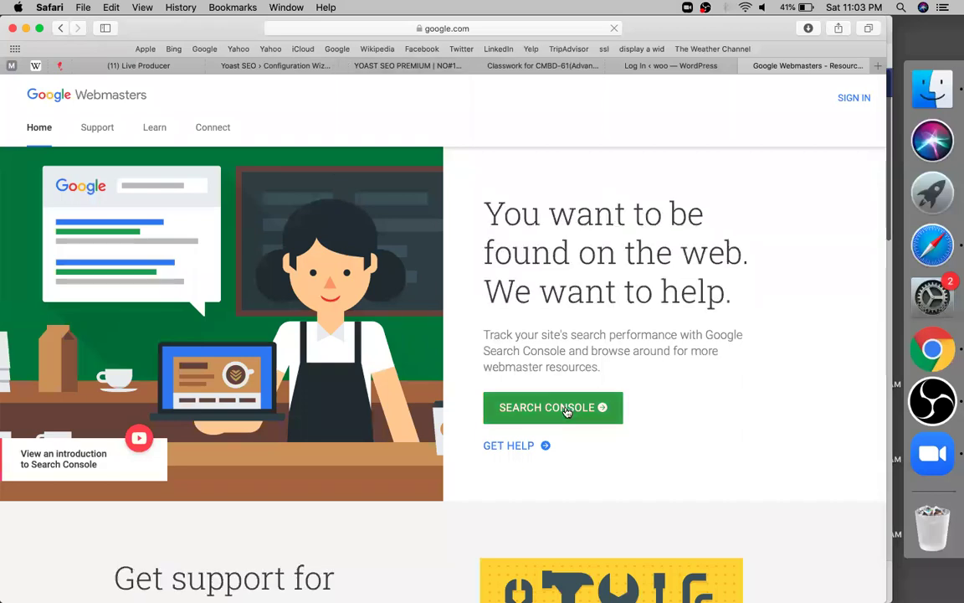
{"action": "left_click", "coordinate": [856, 99]}
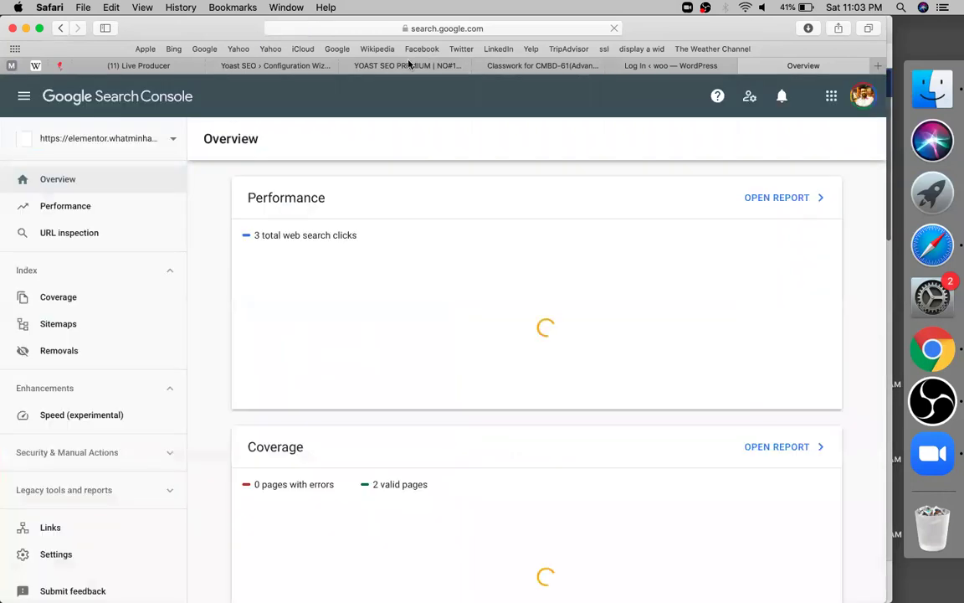
{"action": "left_click", "coordinate": [410, 65]}
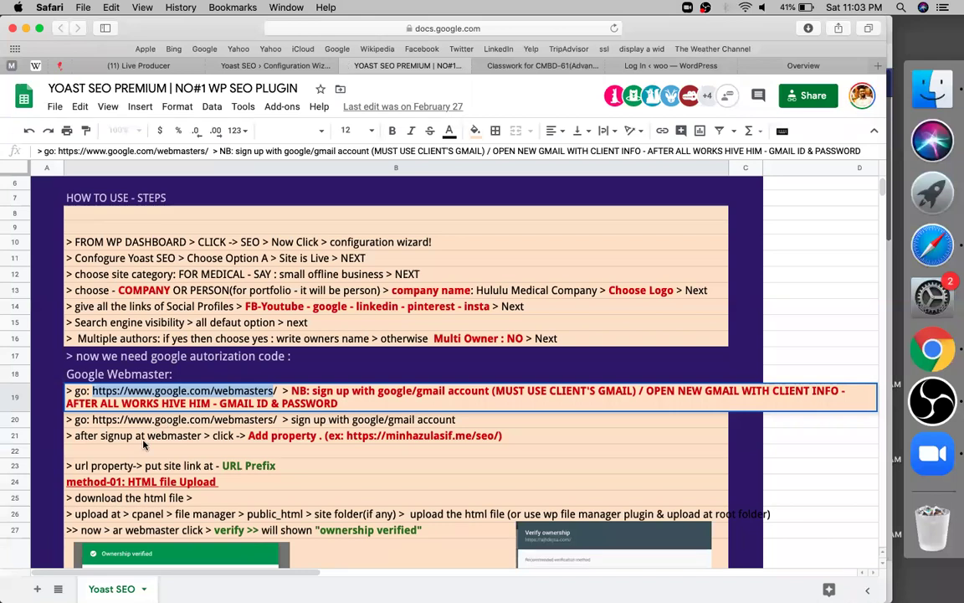
Step: Leave B19 unchanged and check the Add property step in B21
{"action": "key", "text": "Return"}
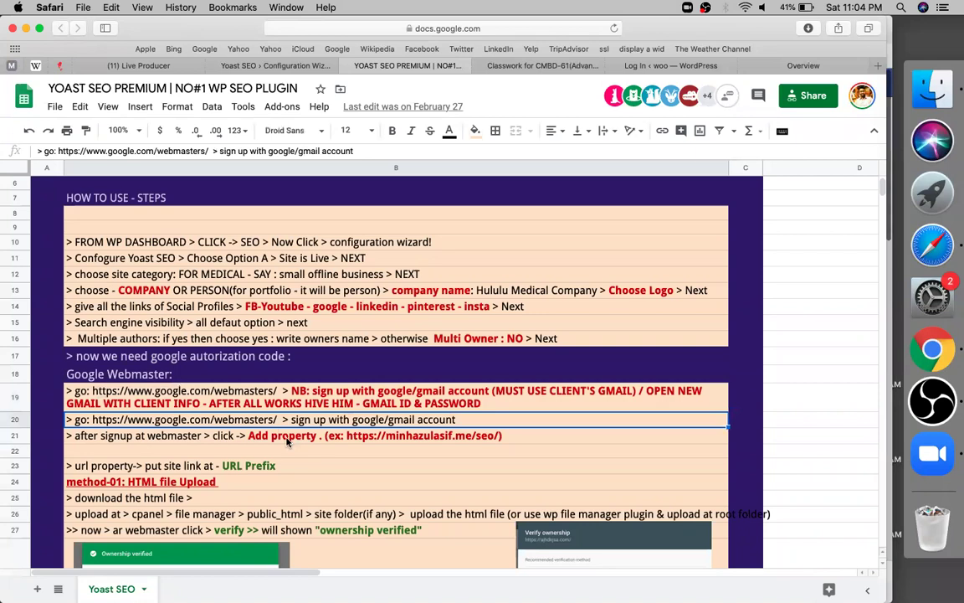
{"action": "left_click", "coordinate": [287, 441]}
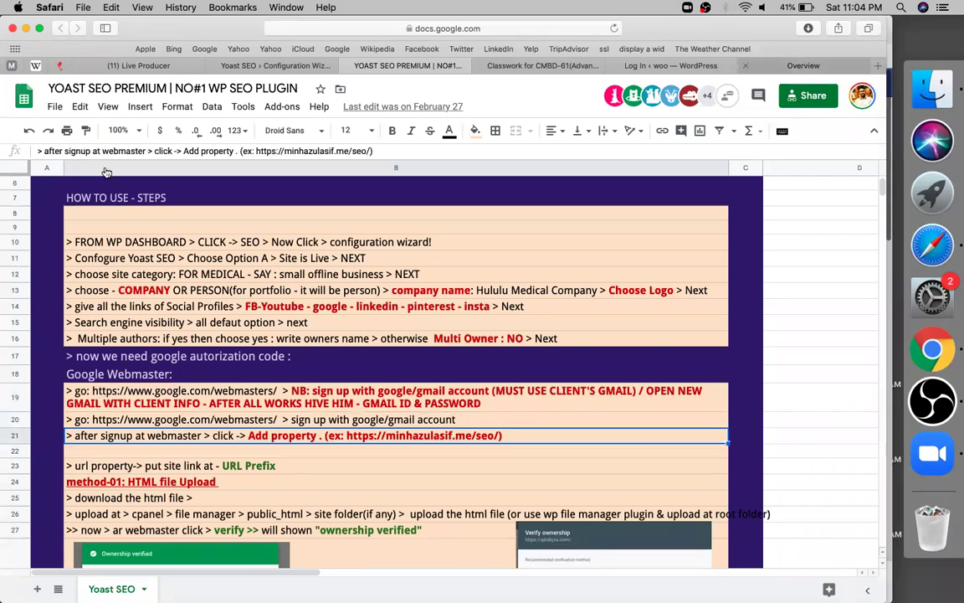
{"action": "key", "text": "super+9"}
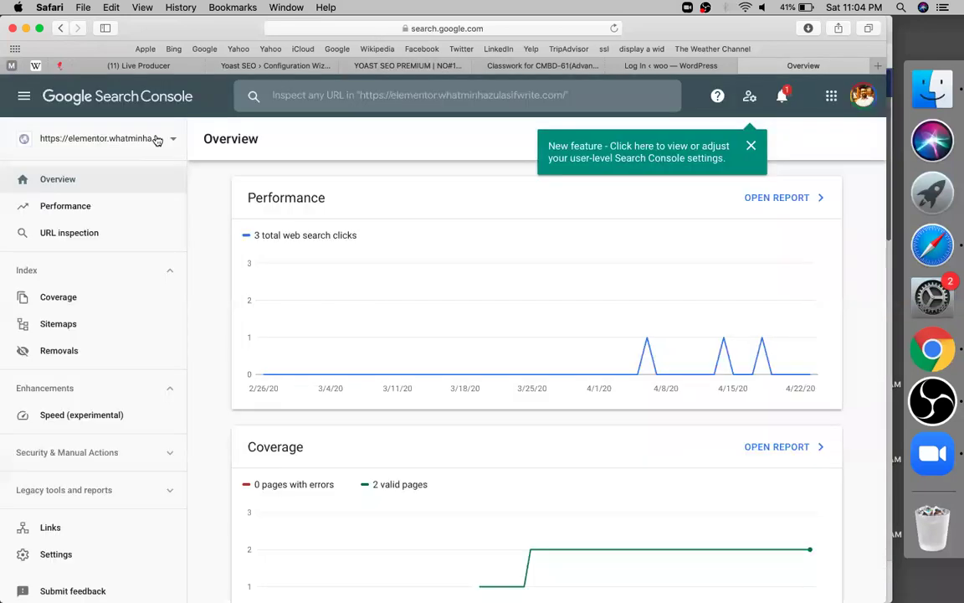
{"action": "left_click", "coordinate": [157, 140]}
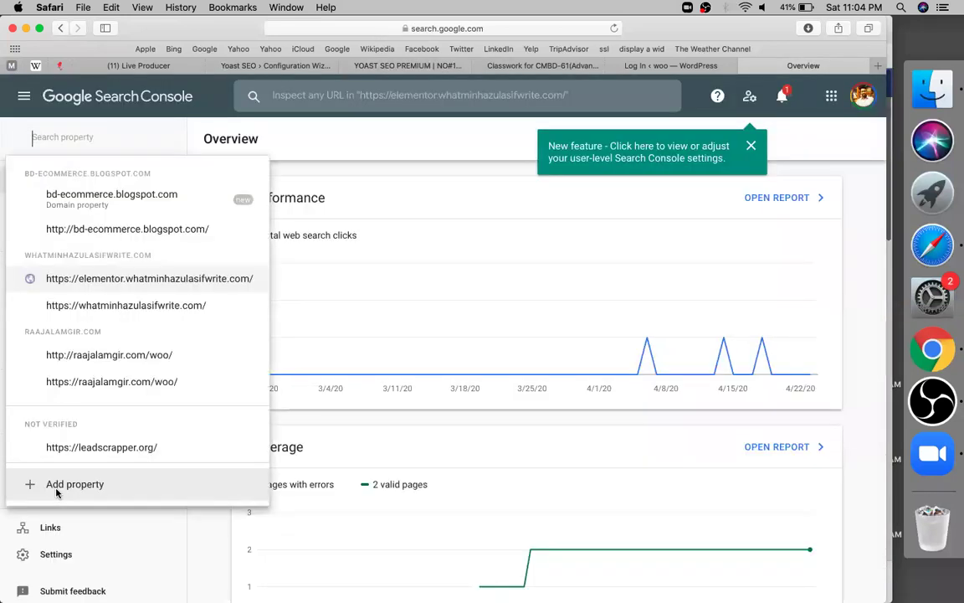
{"action": "left_click", "coordinate": [59, 485]}
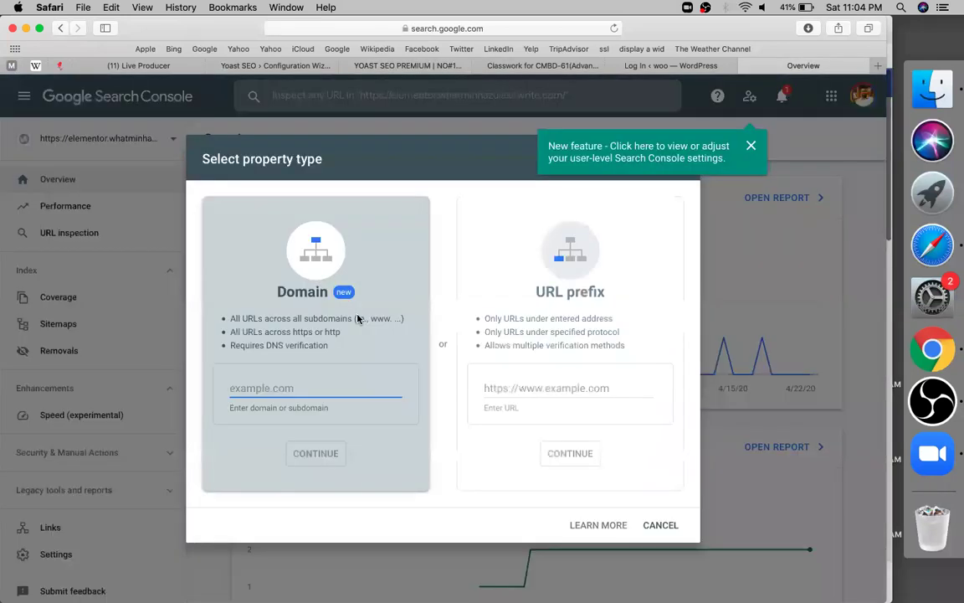
{"action": "left_click", "coordinate": [512, 384]}
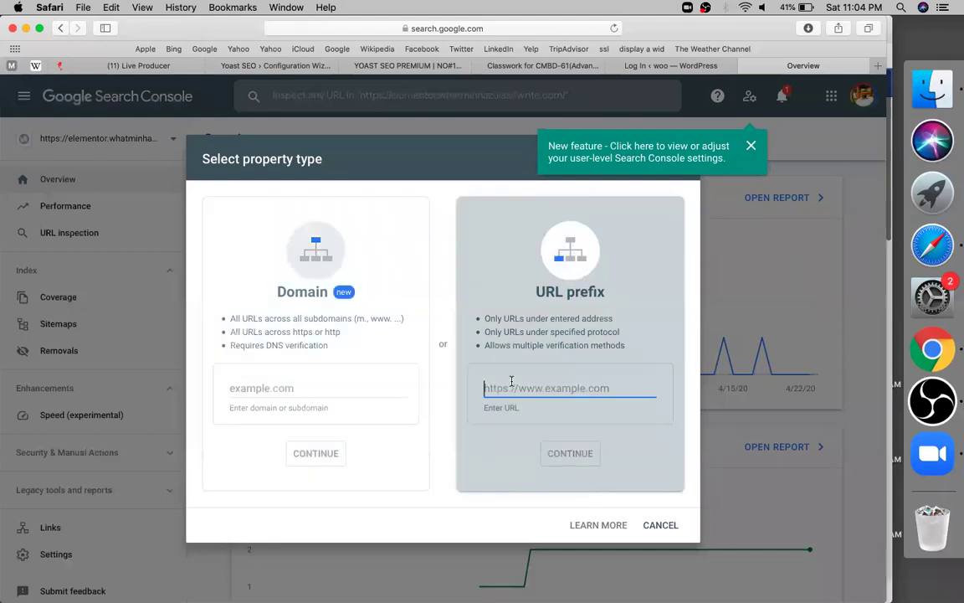
{"action": "left_click", "coordinate": [751, 149]}
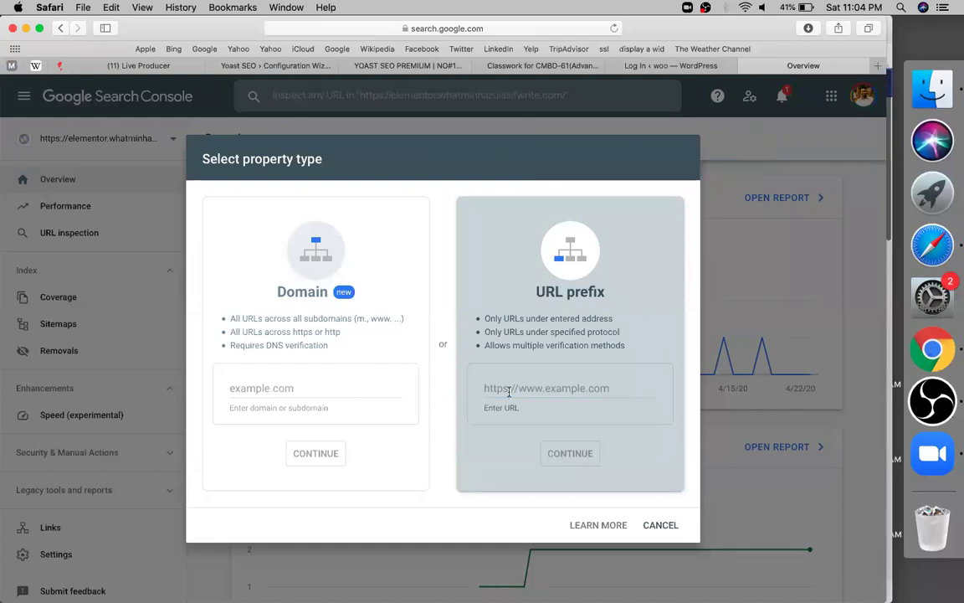
{"action": "left_click", "coordinate": [346, 384]}
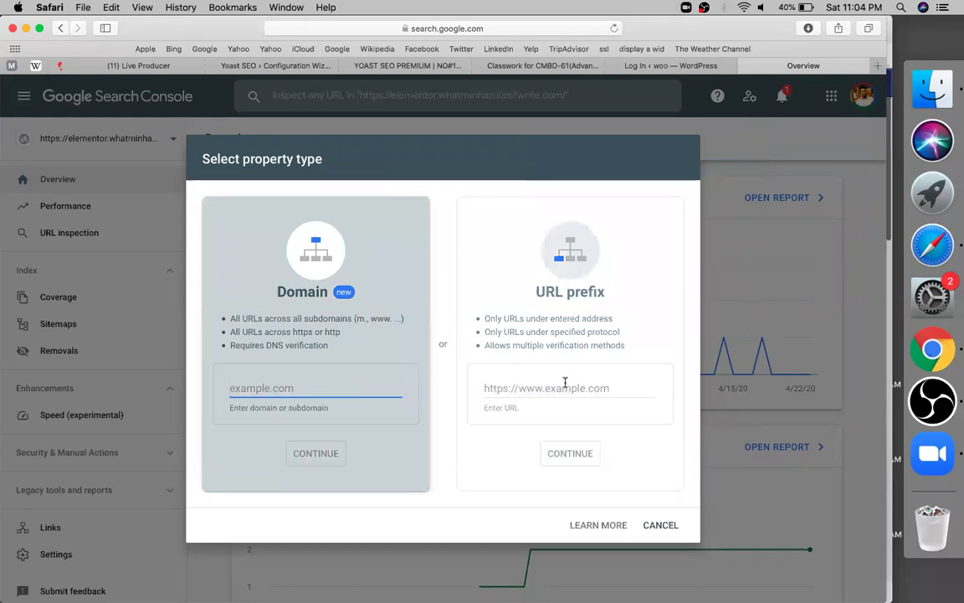
{"action": "key", "text": "Tab"}
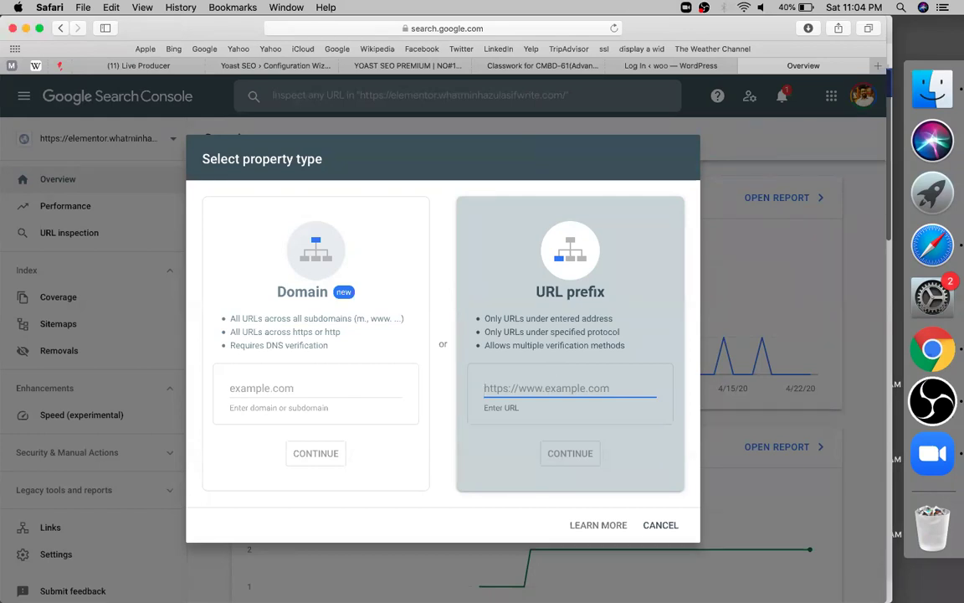
{"action": "type", "text": "https://"}
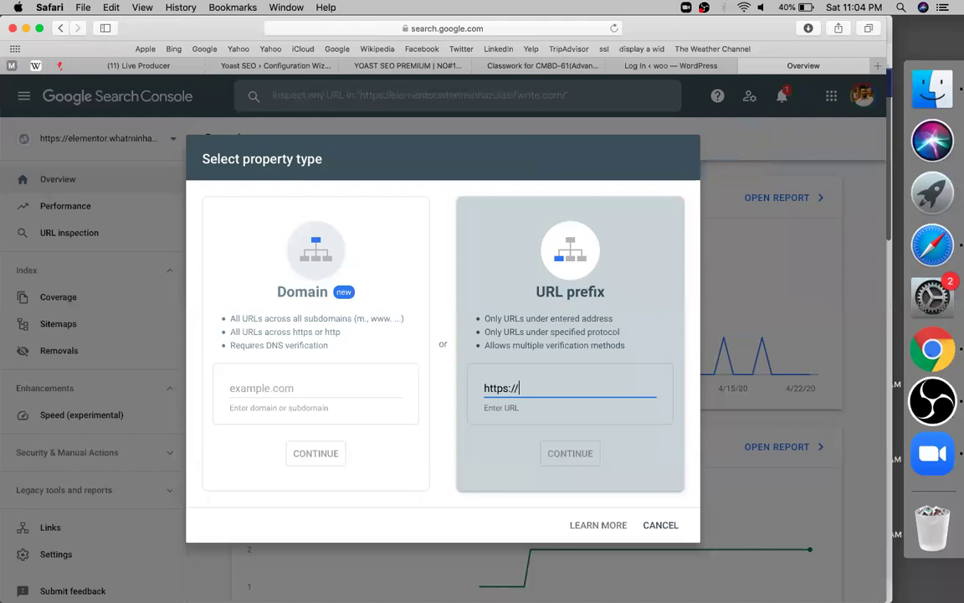
{"action": "type", "text": "what"}
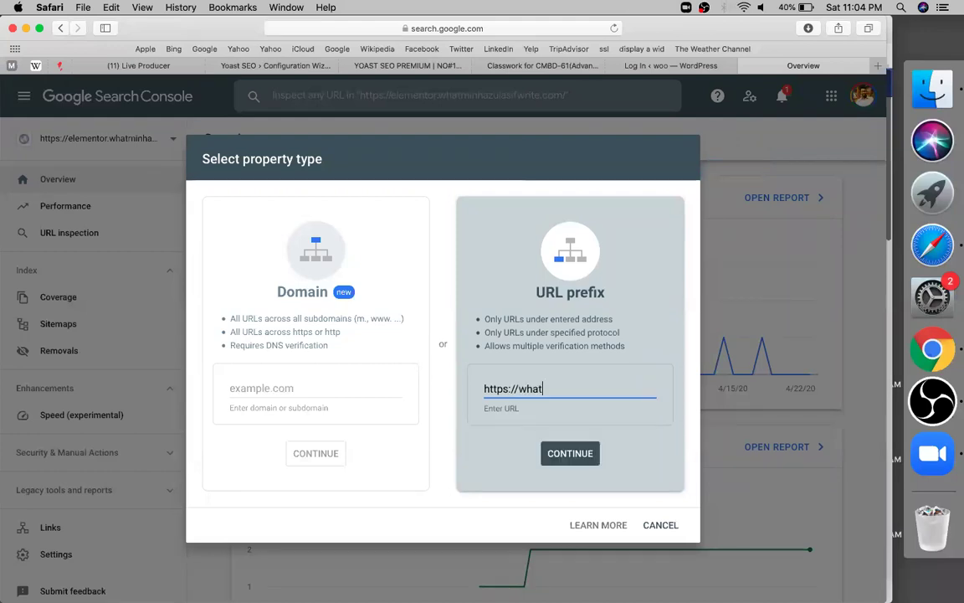
{"action": "type", "text": "minhazulasifwrite.com"}
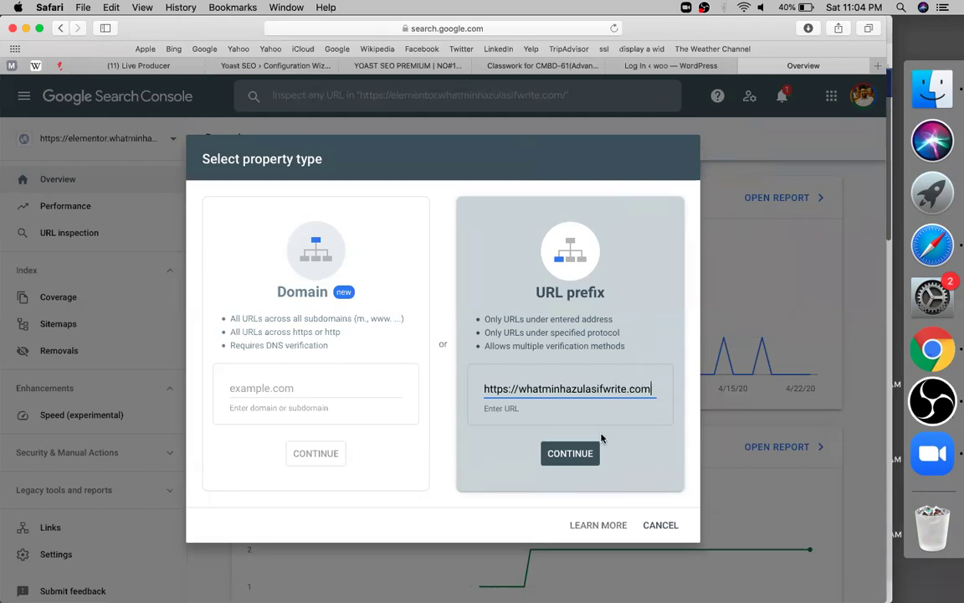
{"action": "left_click", "coordinate": [574, 453]}
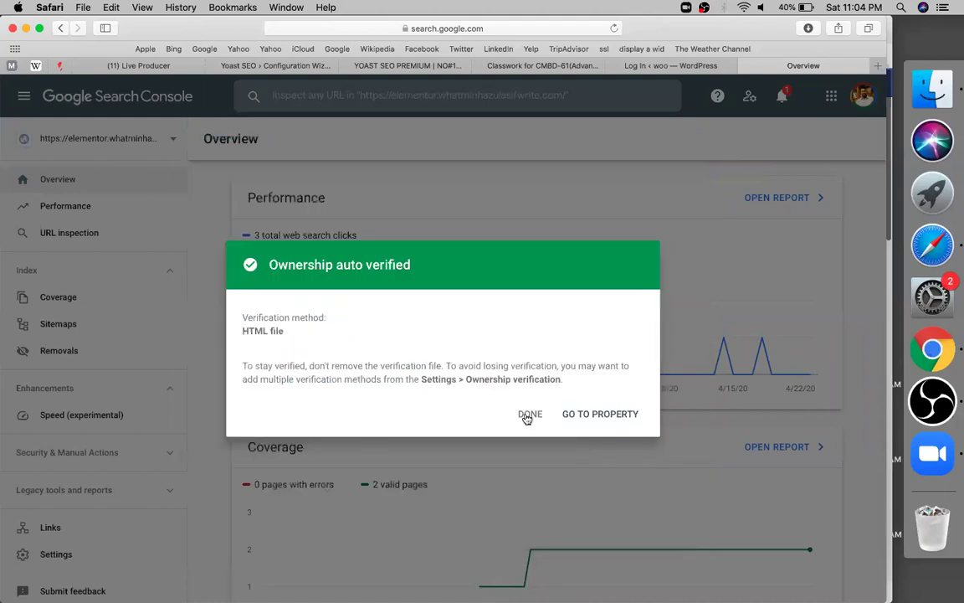
{"action": "left_click", "coordinate": [528, 415]}
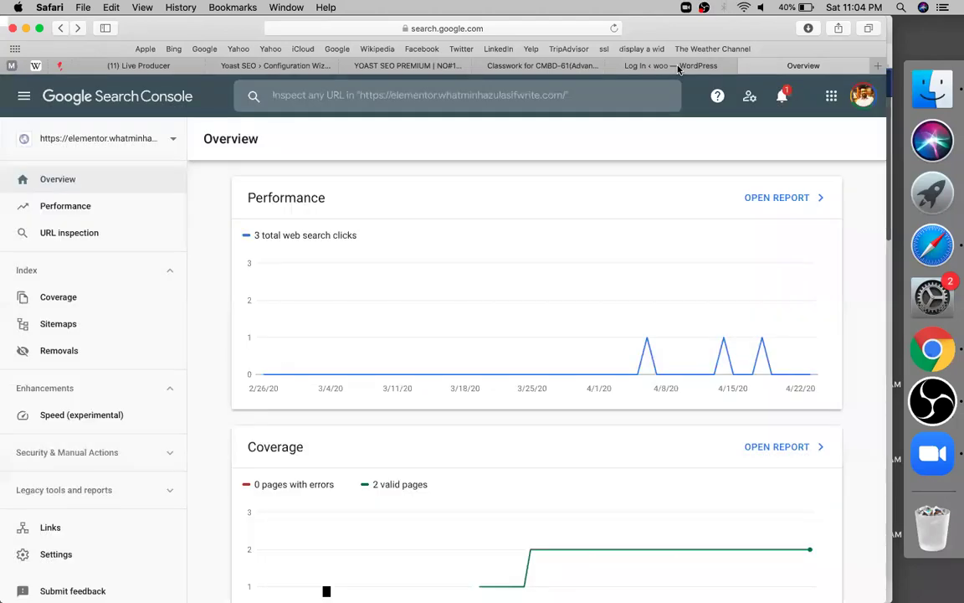
Step: Log in to the WordPress admin dashboard using the browser's saved login
{"action": "key", "text": "ctrl+shift+Tab"}
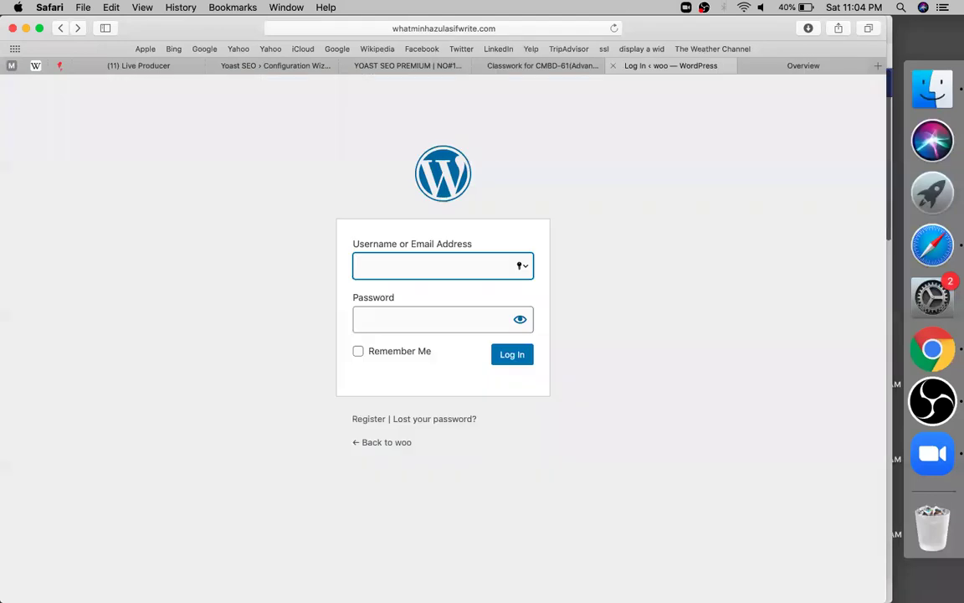
{"action": "left_click", "coordinate": [381, 266]}
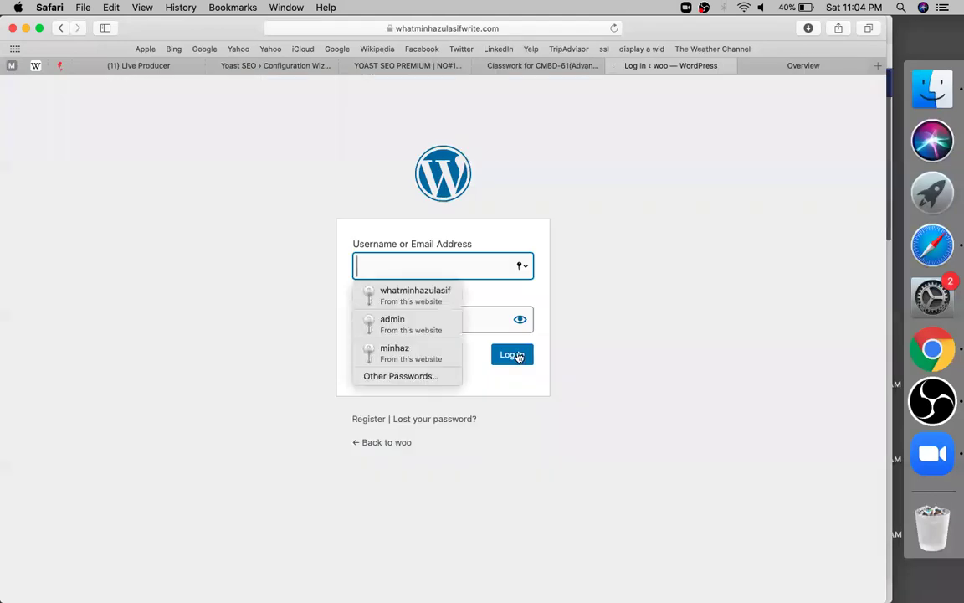
{"action": "type", "text": "a"}
{"action": "key", "text": "Return"}
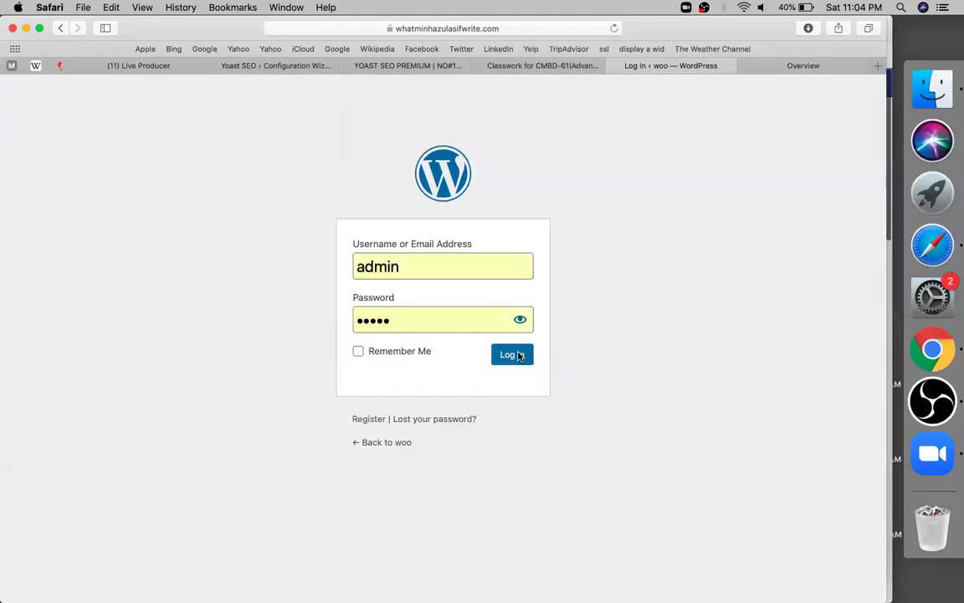
{"action": "left_click", "coordinate": [436, 29]}
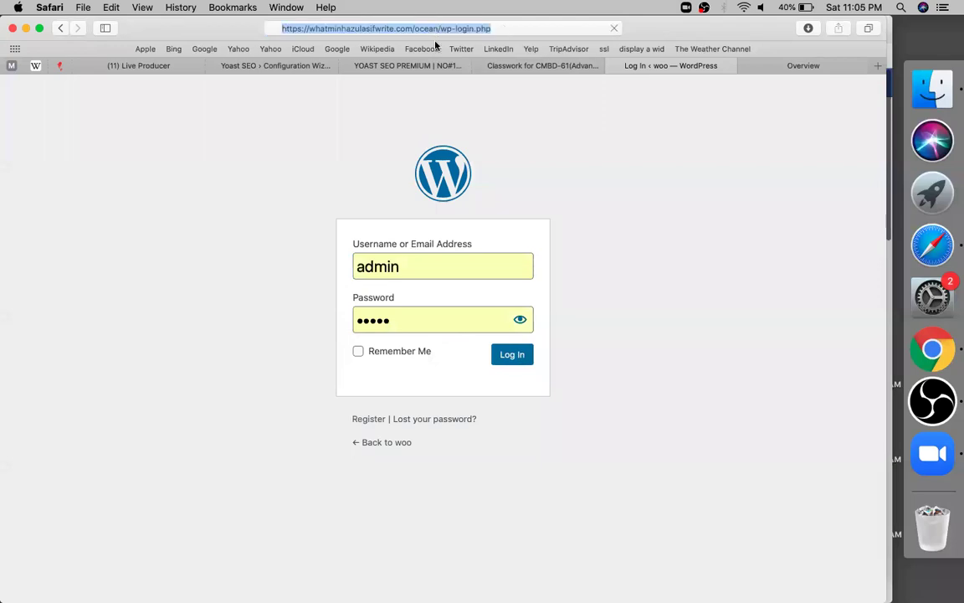
{"action": "type", "text": "https://whatminhazulasifwrite.com/ocean/wp-admin/"}
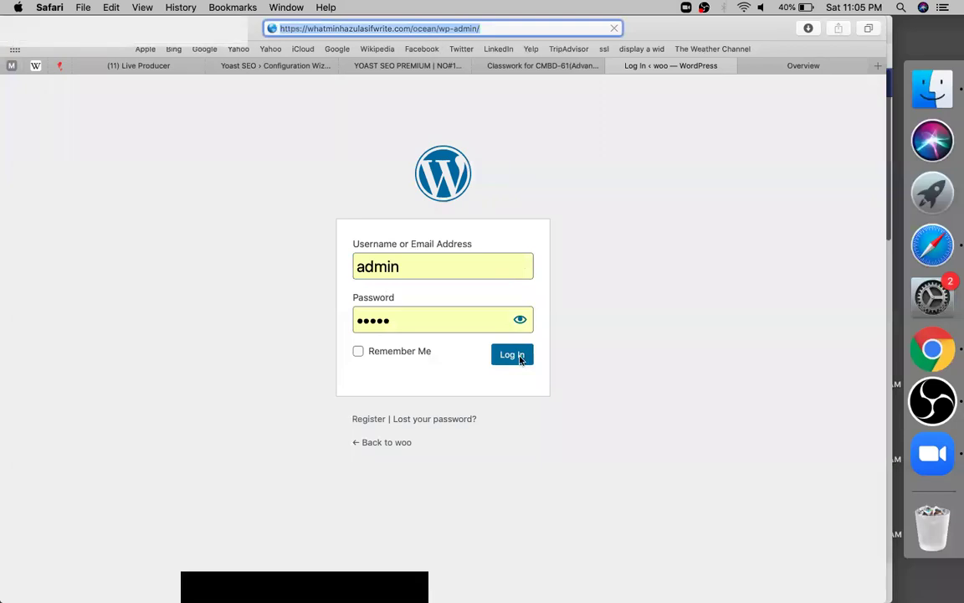
{"action": "left_click", "coordinate": [512, 355]}
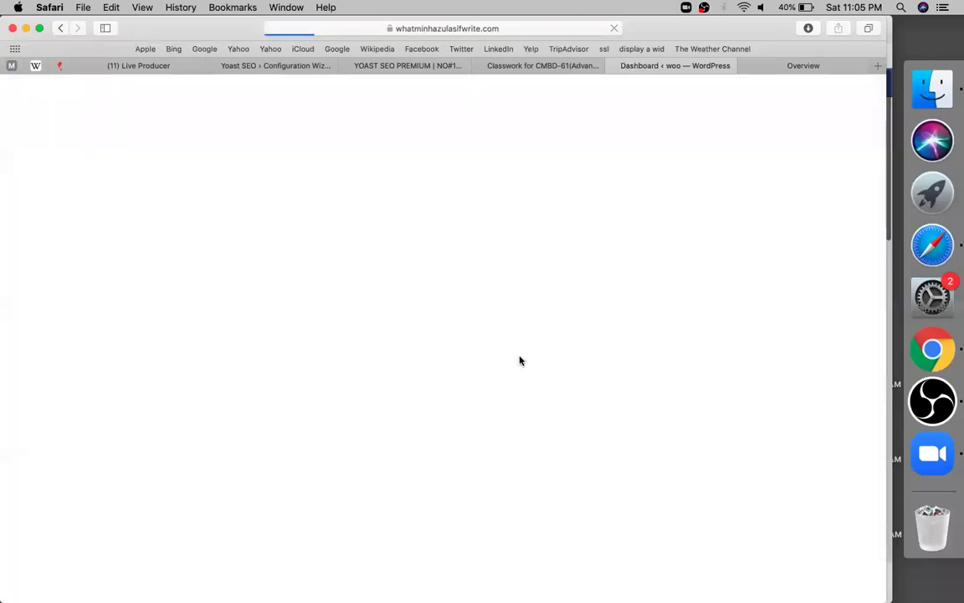
Step: Select the site address up to the ocean folder in the address bar
{"action": "left_click", "coordinate": [454, 29]}
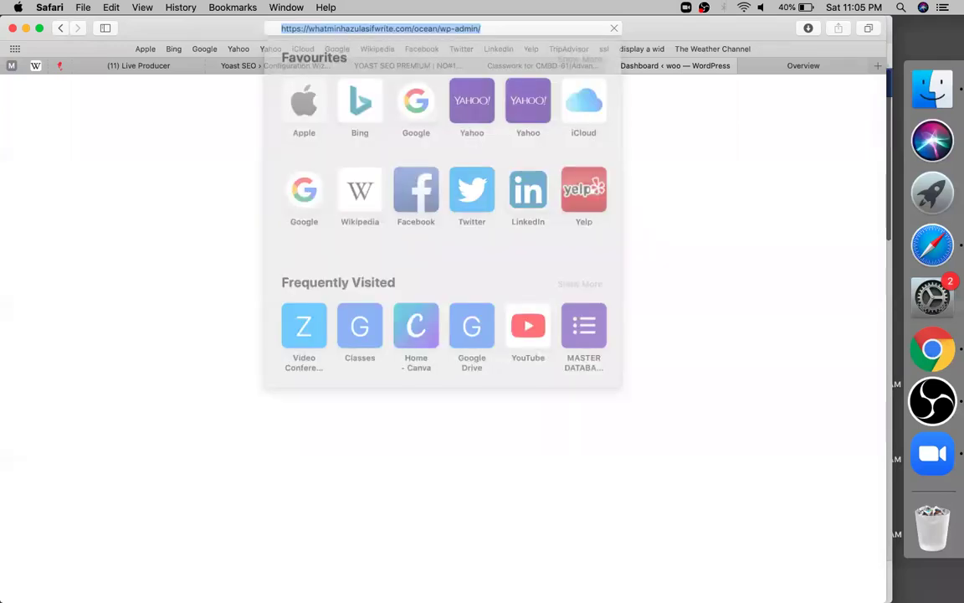
{"action": "left_click", "coordinate": [436, 29]}
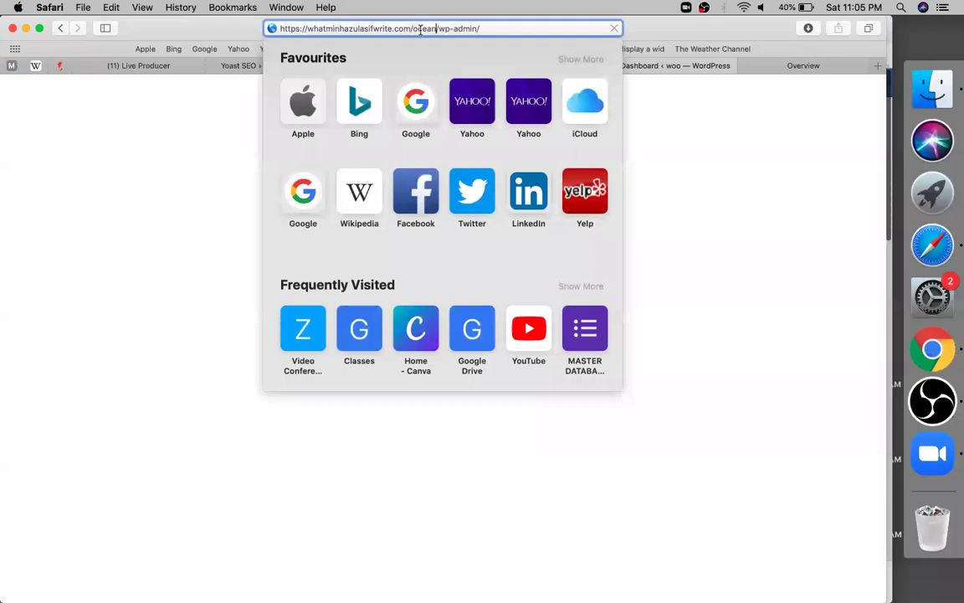
{"action": "key", "text": "super+shift+Left"}
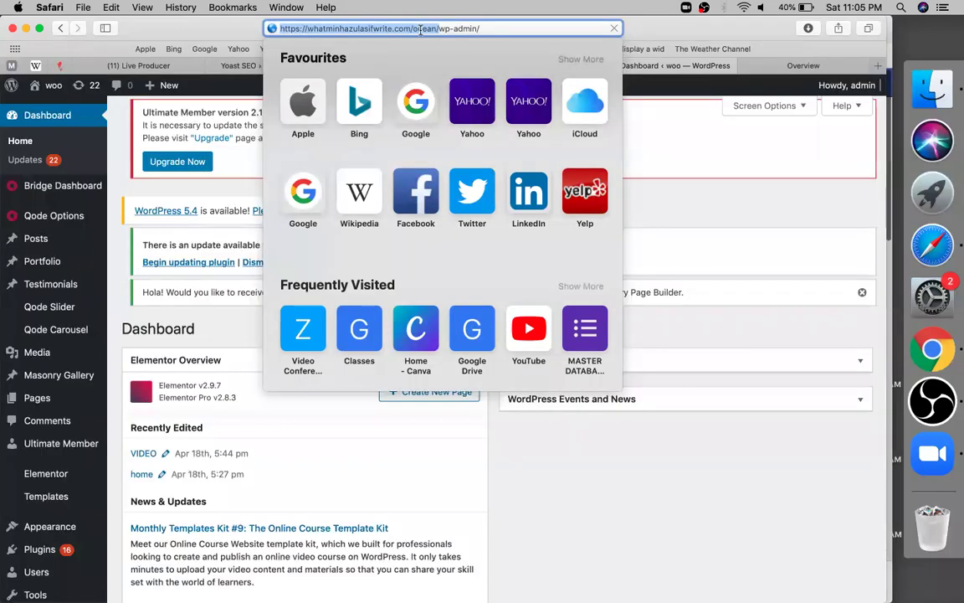
{"action": "left_click", "coordinate": [151, 183]}
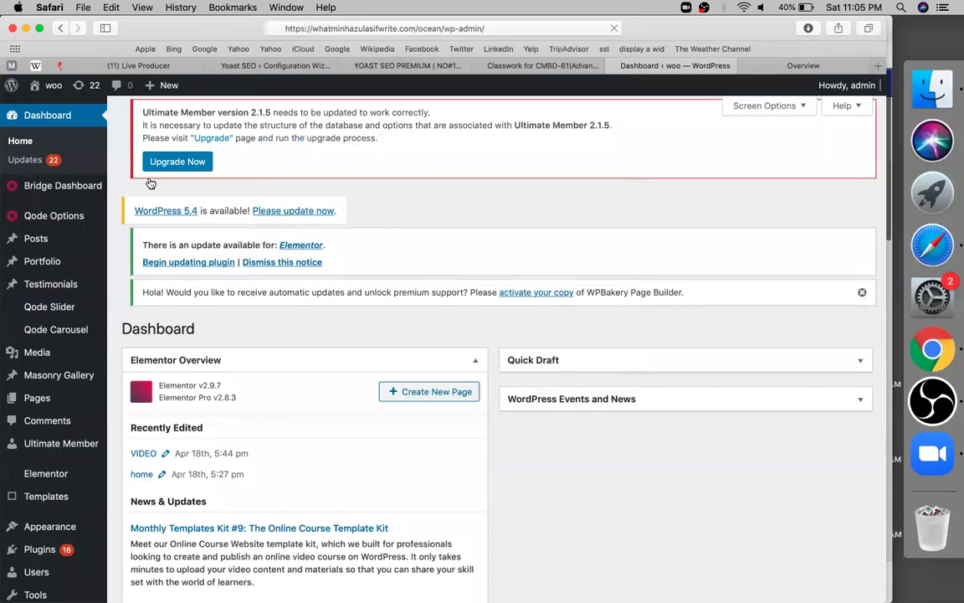
{"action": "key", "text": "ctrl+Tab"}
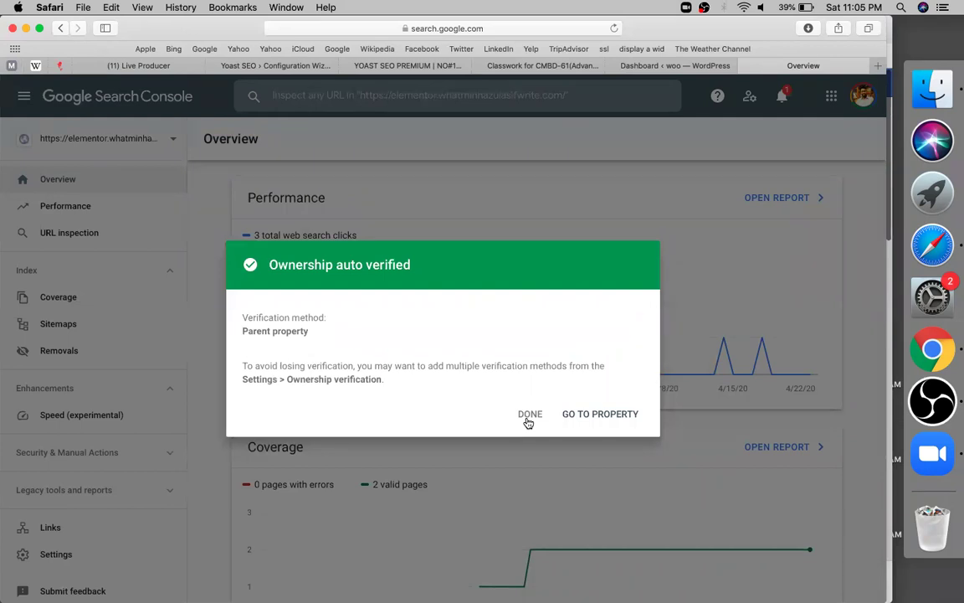
Step: Dismiss the parent-property verification notice and close the property list on the elementor Overview
{"action": "left_click", "coordinate": [129, 146]}
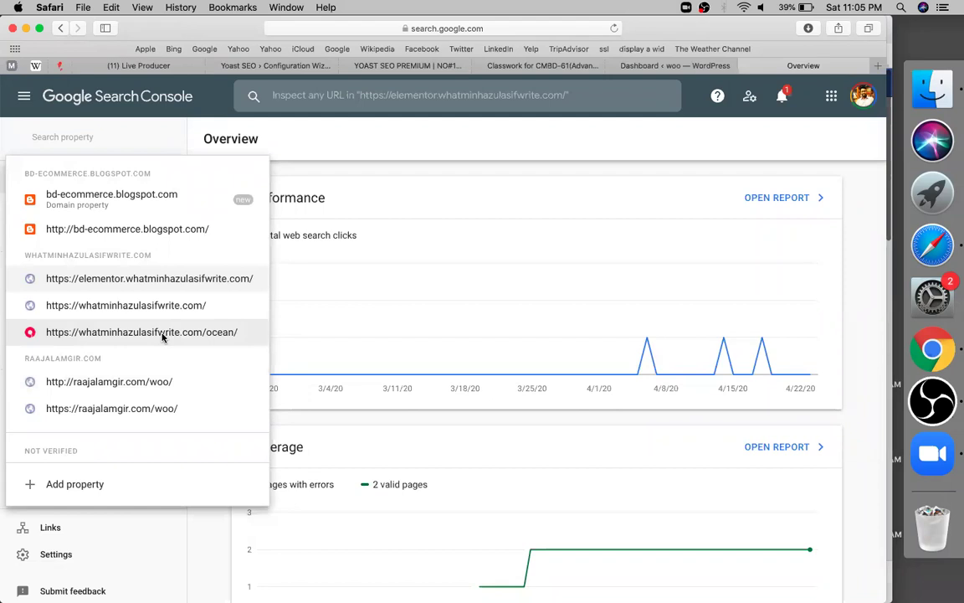
{"action": "double_click", "coordinate": [163, 333]}
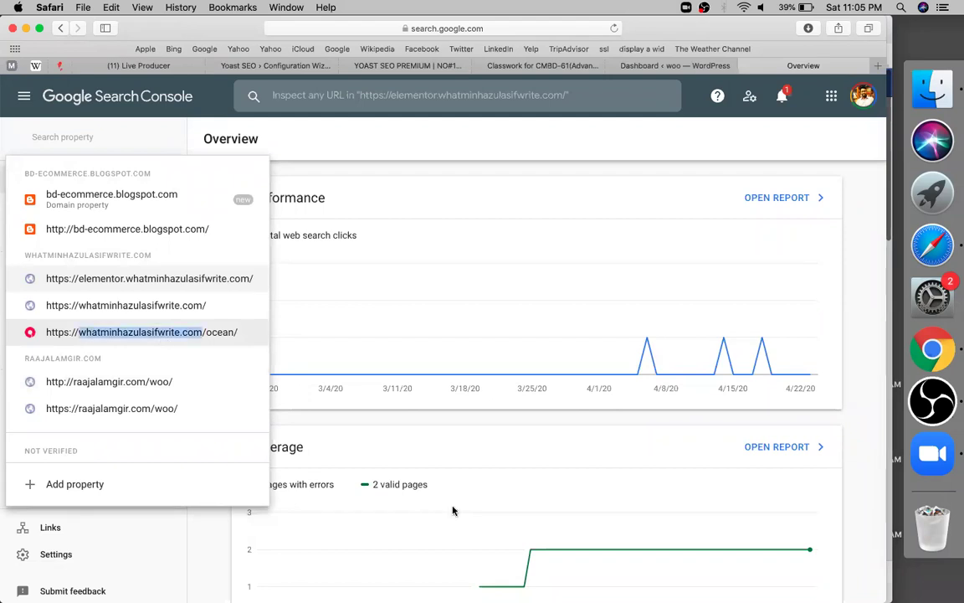
{"action": "left_click", "coordinate": [69, 539]}
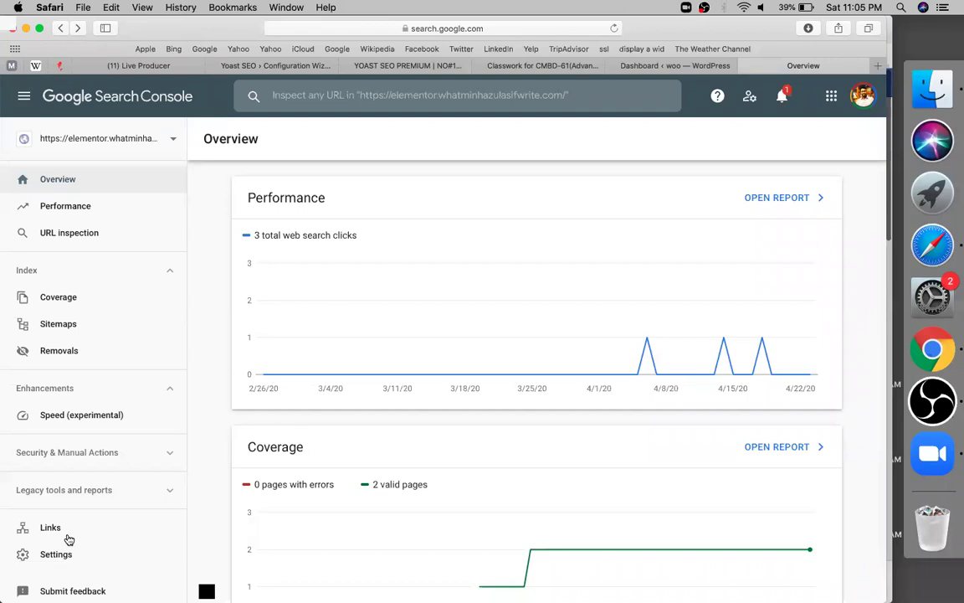
Step: Remove the elementor property from the account via its Settings
{"action": "left_click", "coordinate": [690, 243]}
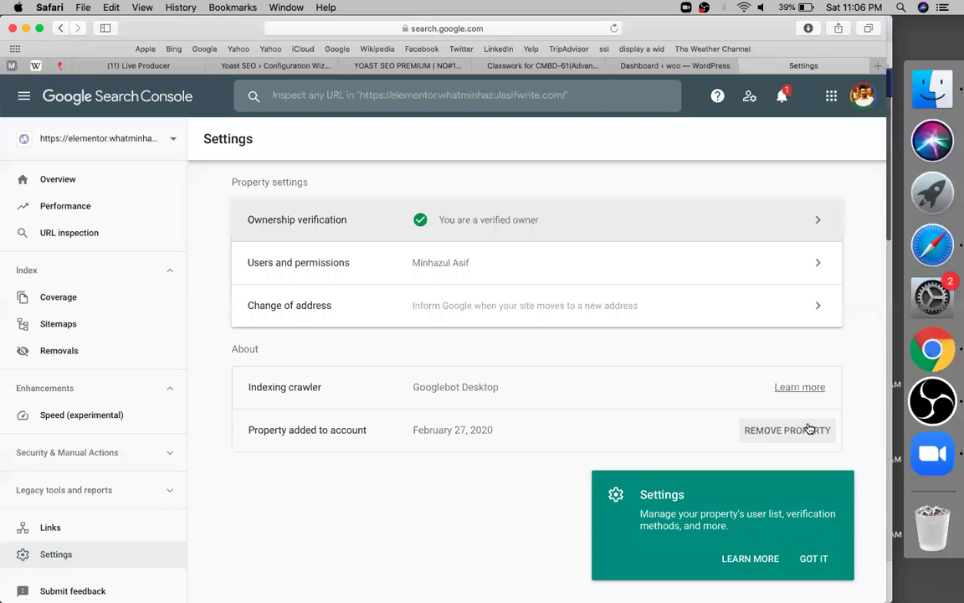
{"action": "left_click", "coordinate": [810, 429]}
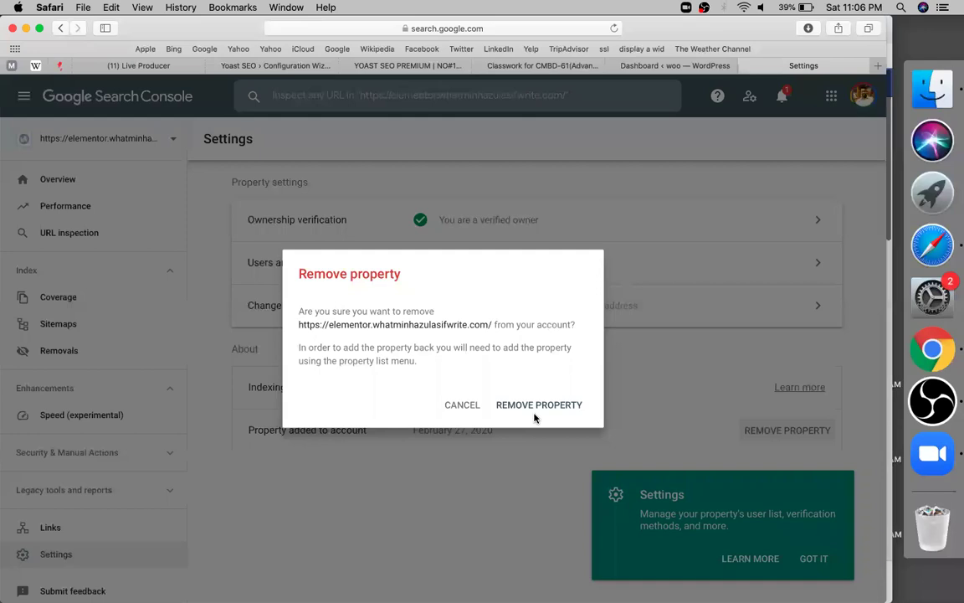
{"action": "left_click", "coordinate": [537, 416]}
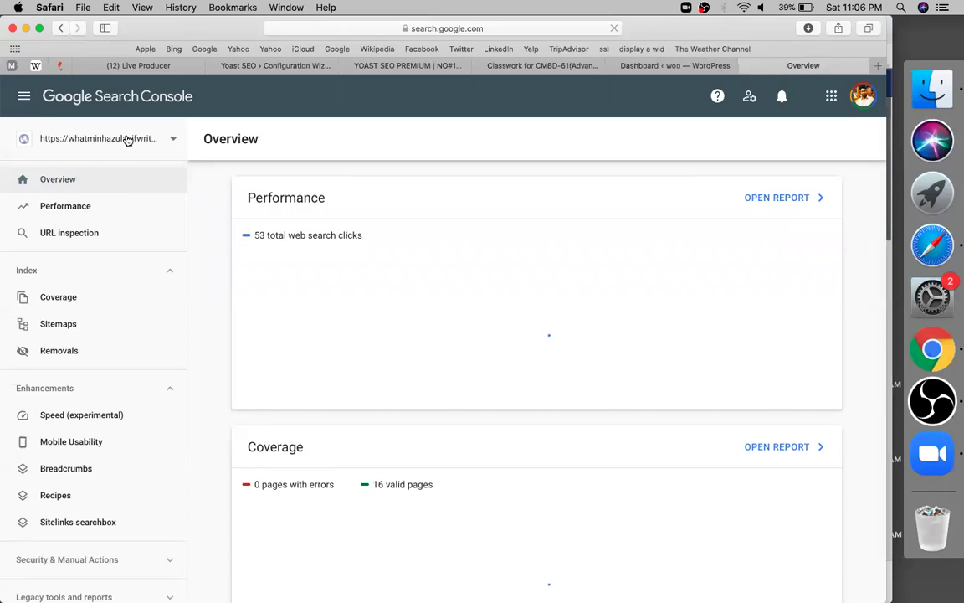
{"action": "left_click", "coordinate": [127, 140]}
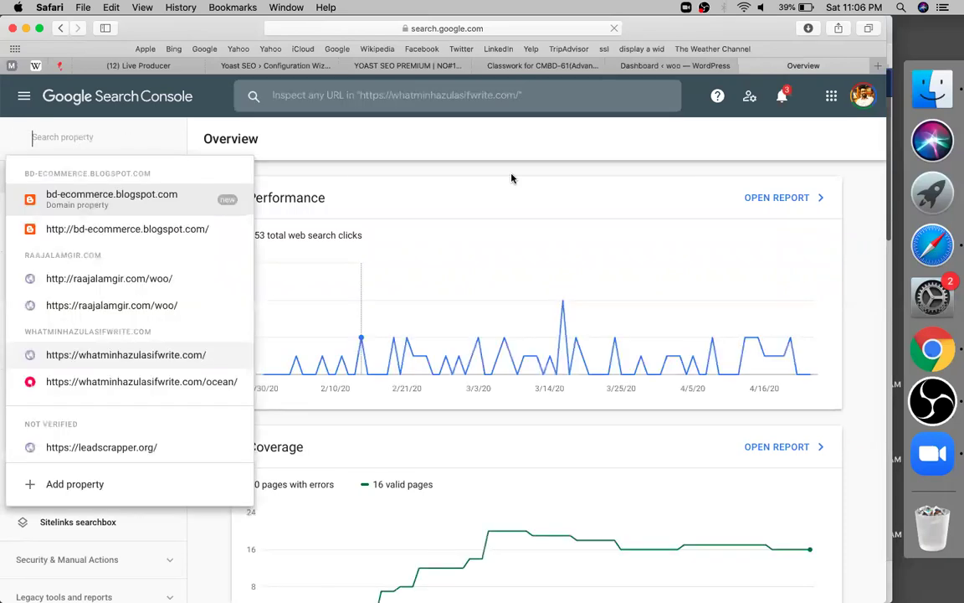
{"action": "left_click", "coordinate": [512, 179]}
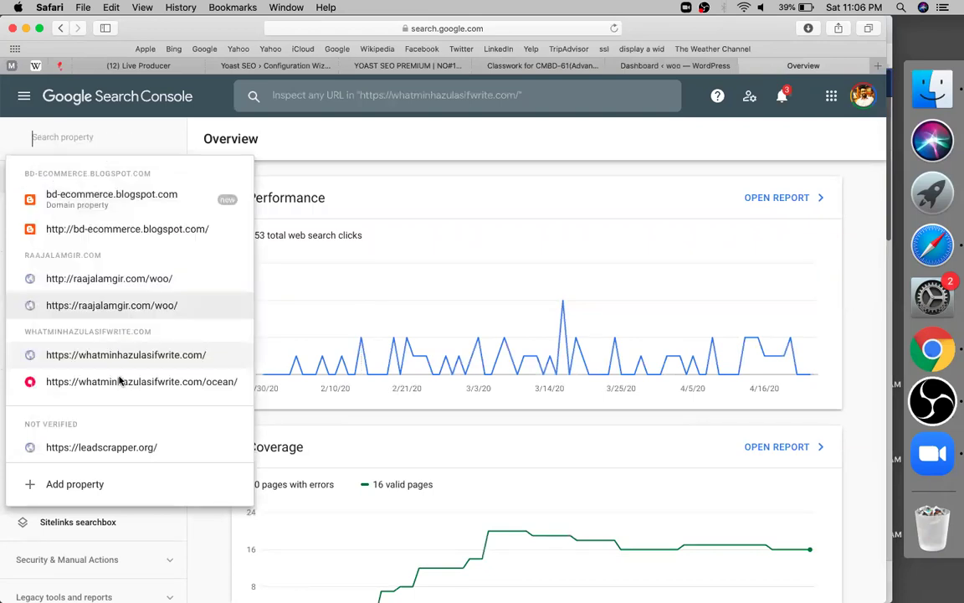
{"action": "left_click", "coordinate": [120, 381]}
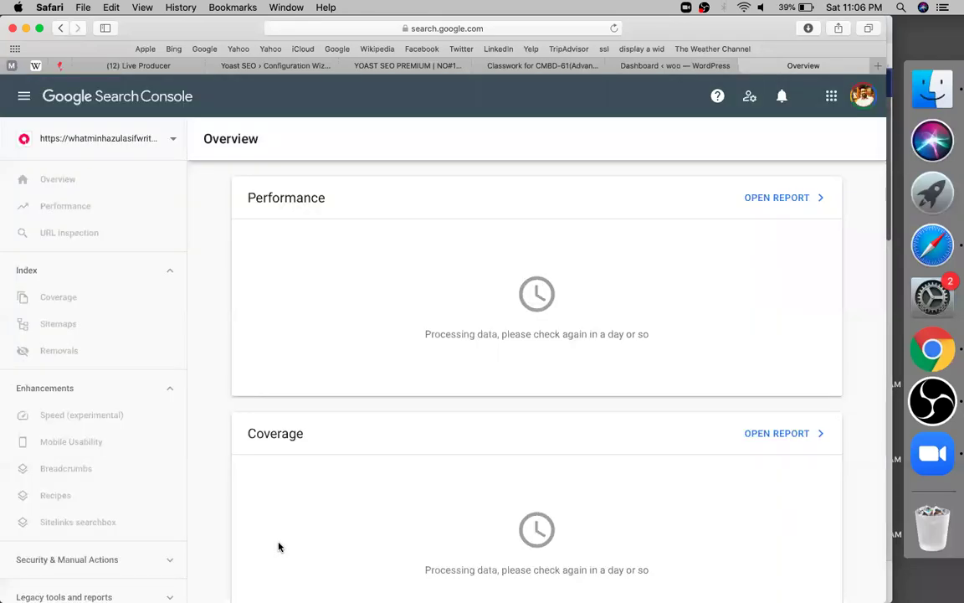
{"action": "scroll", "coordinate": [91, 547], "scroll_direction": "down", "scroll_amount": 3}
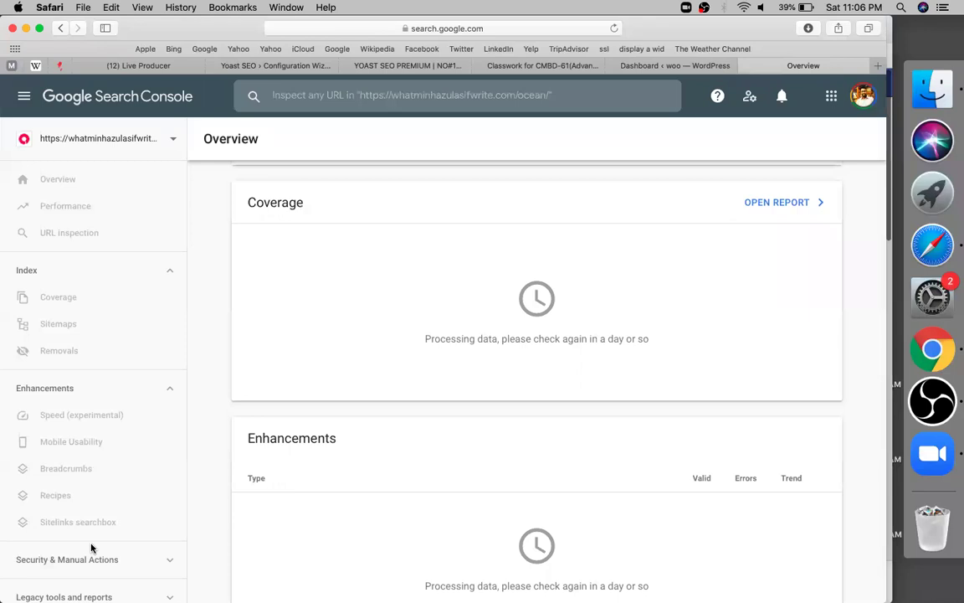
{"action": "left_click", "coordinate": [822, 437]}
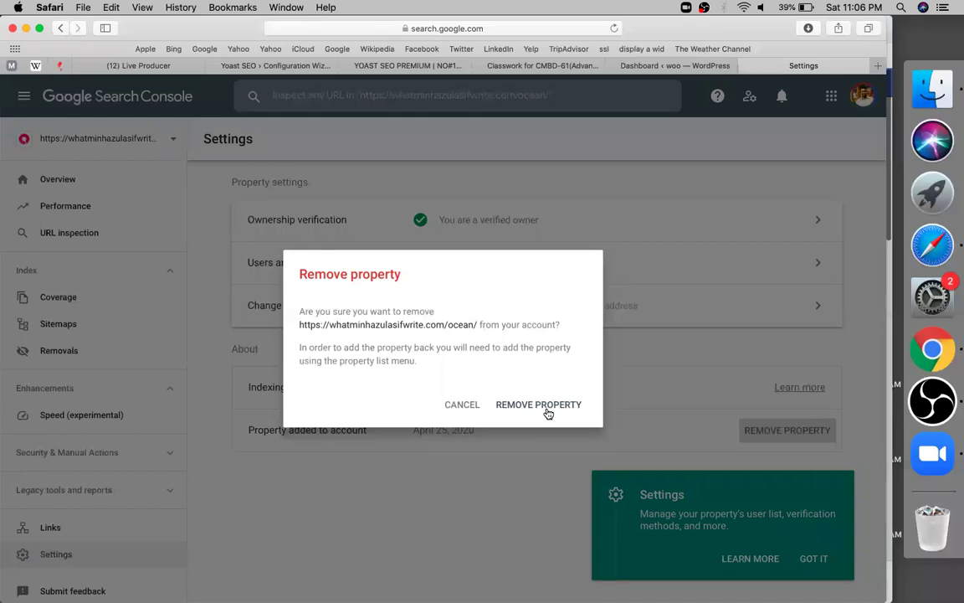
{"action": "left_click", "coordinate": [544, 405]}
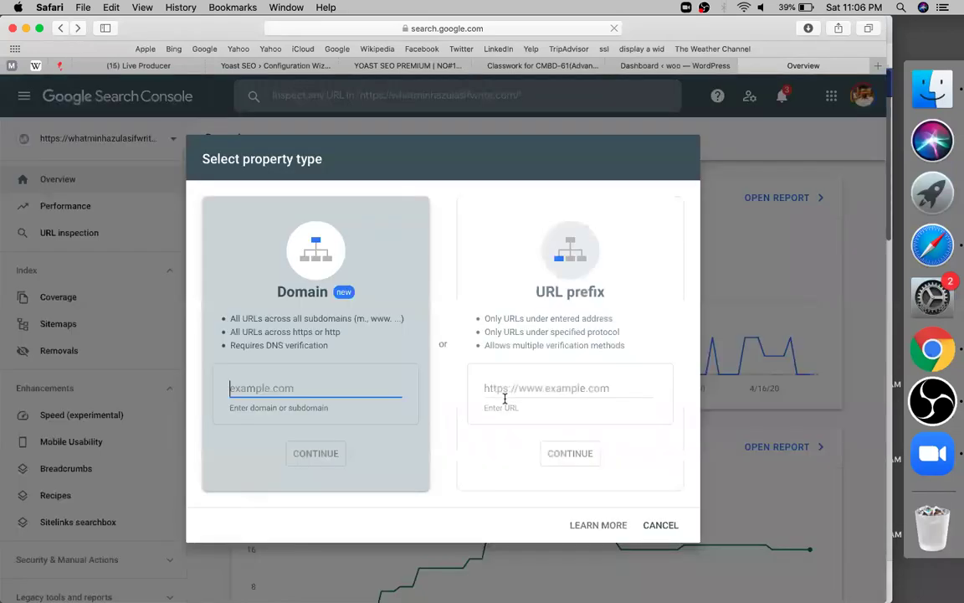
Step: Re-add whatminhazulasifwrite.com/ocean/ as an auto-verified URL-prefix property
{"action": "left_click", "coordinate": [500, 390]}
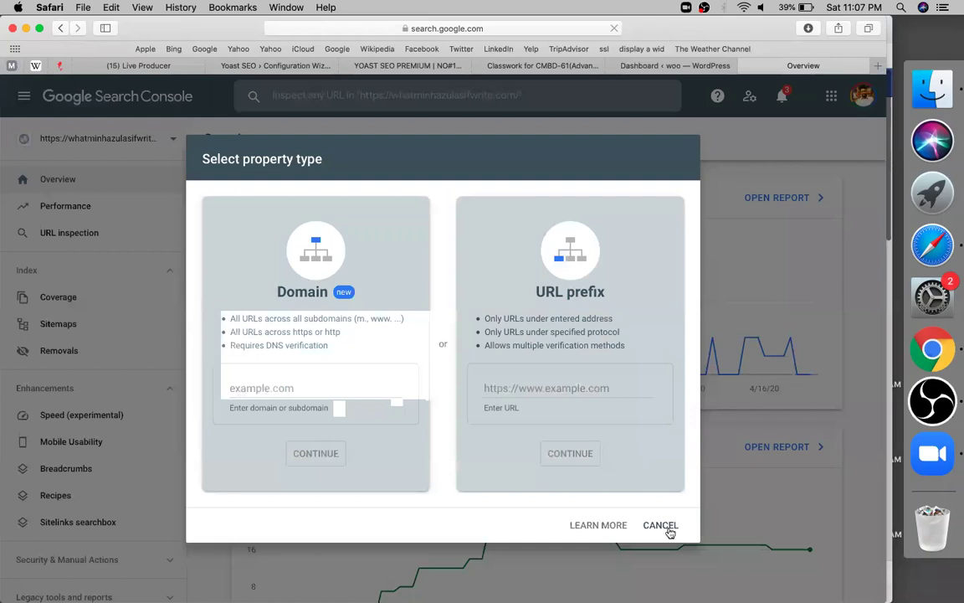
{"action": "key", "text": "super+v"}
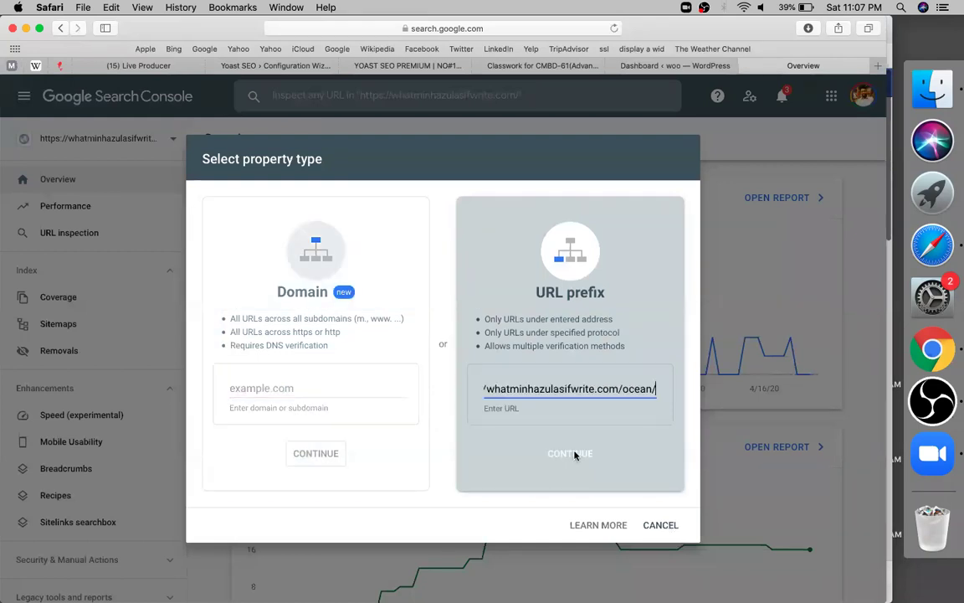
{"action": "left_click", "coordinate": [574, 453]}
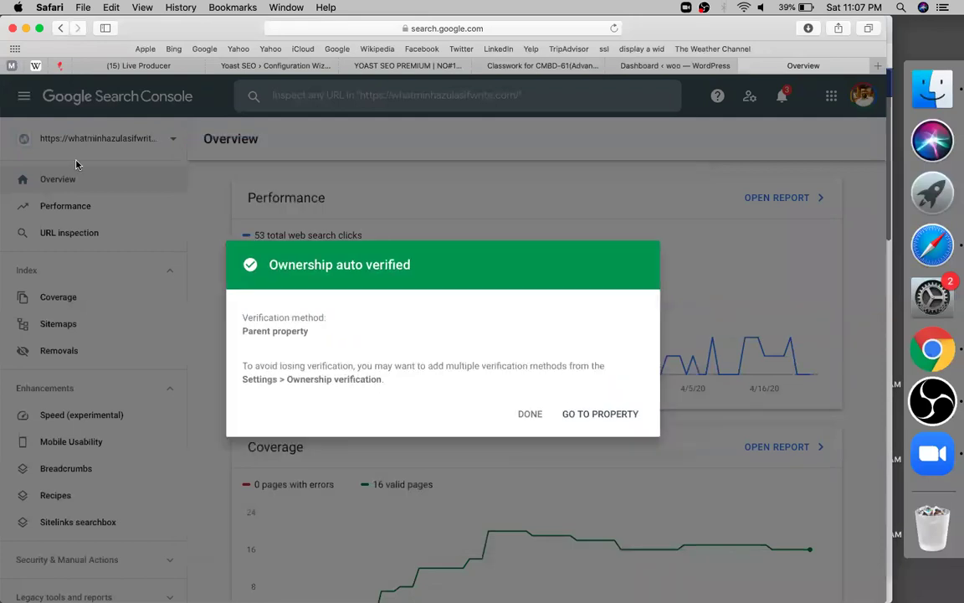
{"action": "left_click", "coordinate": [75, 165]}
Step: Switch to the main whatminhazulasifwrite.com property's Overview report
{"action": "left_click", "coordinate": [75, 161]}
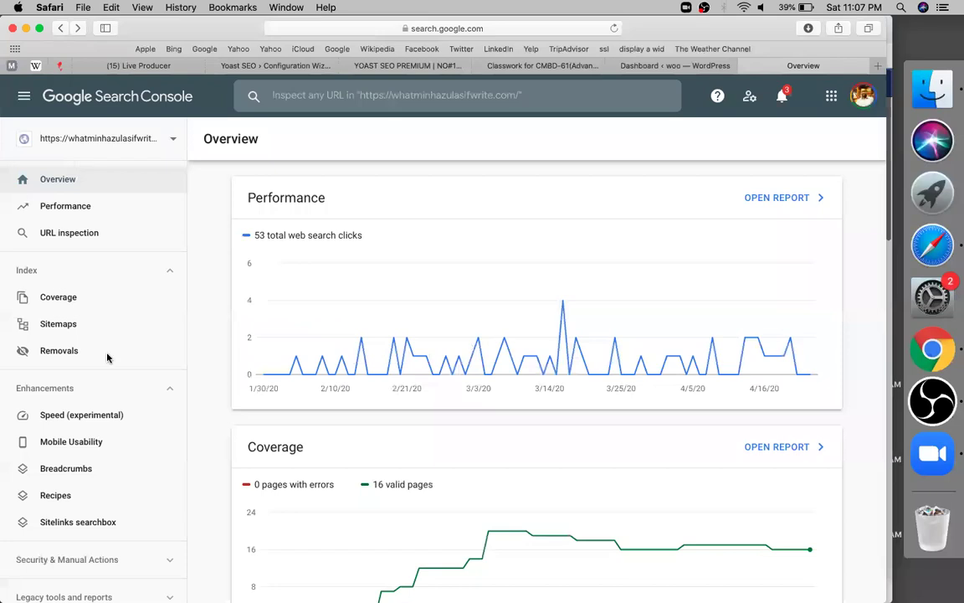
{"action": "left_click", "coordinate": [107, 356]}
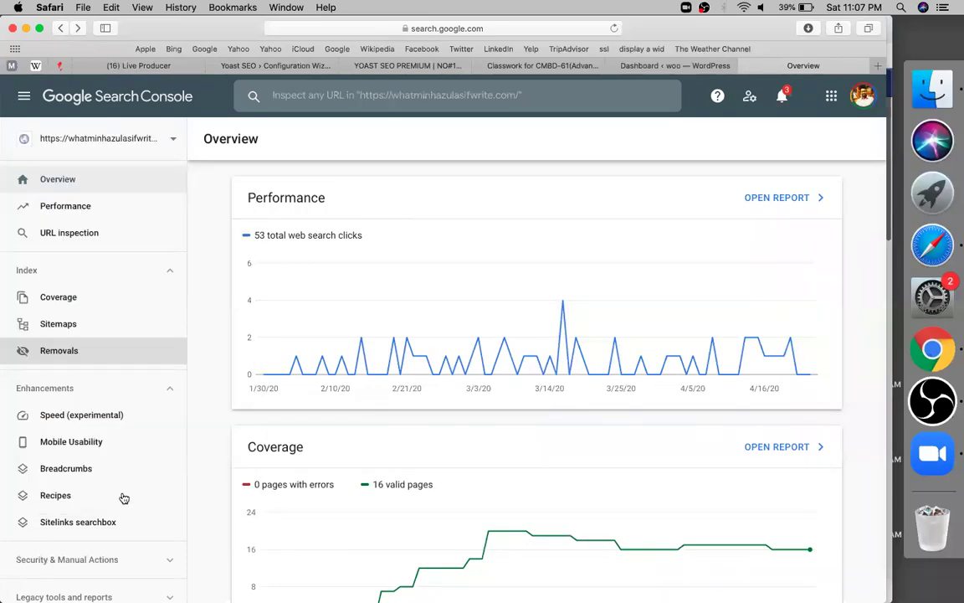
{"action": "left_click", "coordinate": [73, 504]}
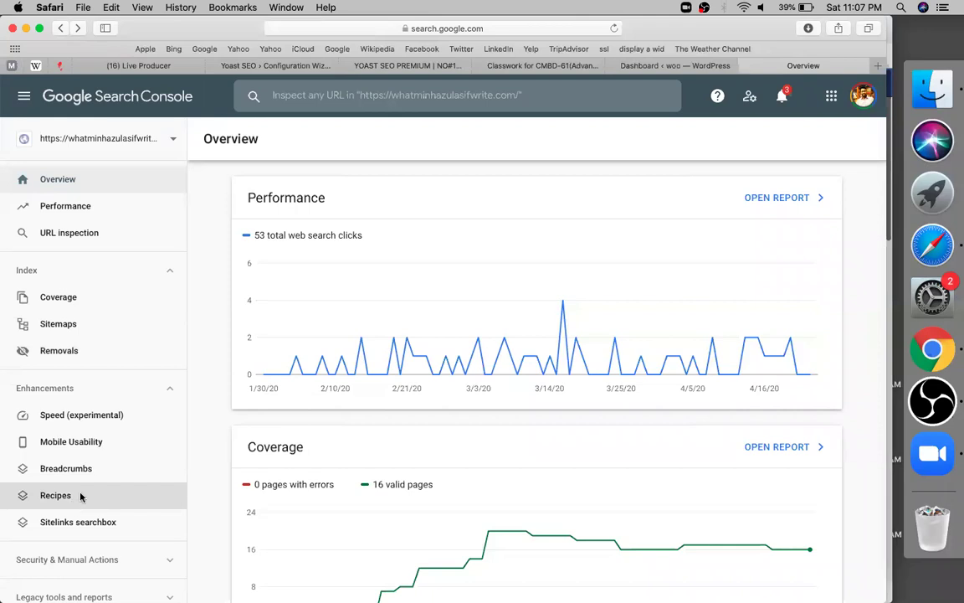
Step: Remove the site's property via Search Console Settings, then show the YOAST SEO PREMIUM sheet
{"action": "scroll", "coordinate": [81, 496], "scroll_direction": "down", "scroll_amount": 4}
{"action": "left_click", "coordinate": [80, 488]}
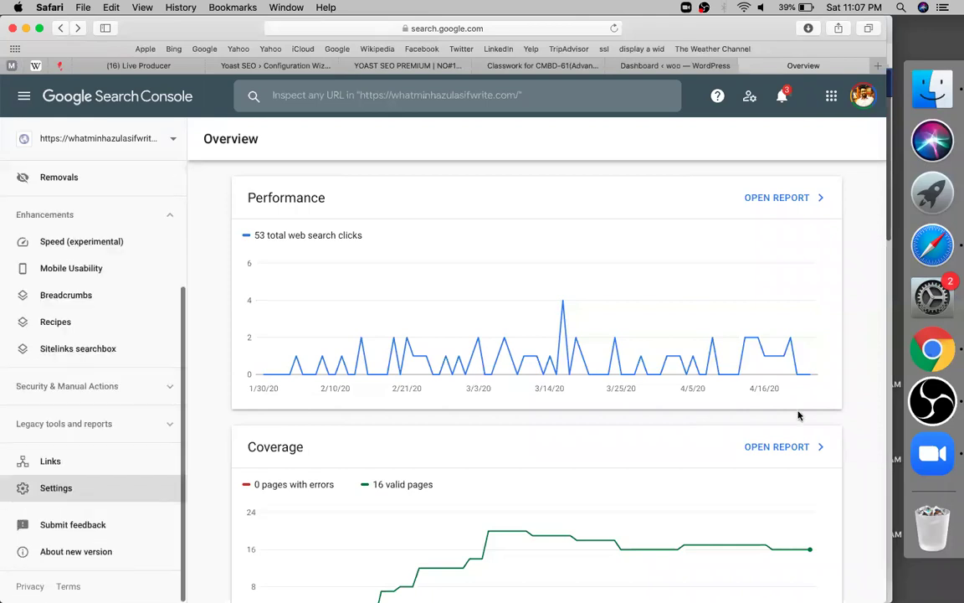
{"action": "left_click", "coordinate": [793, 425]}
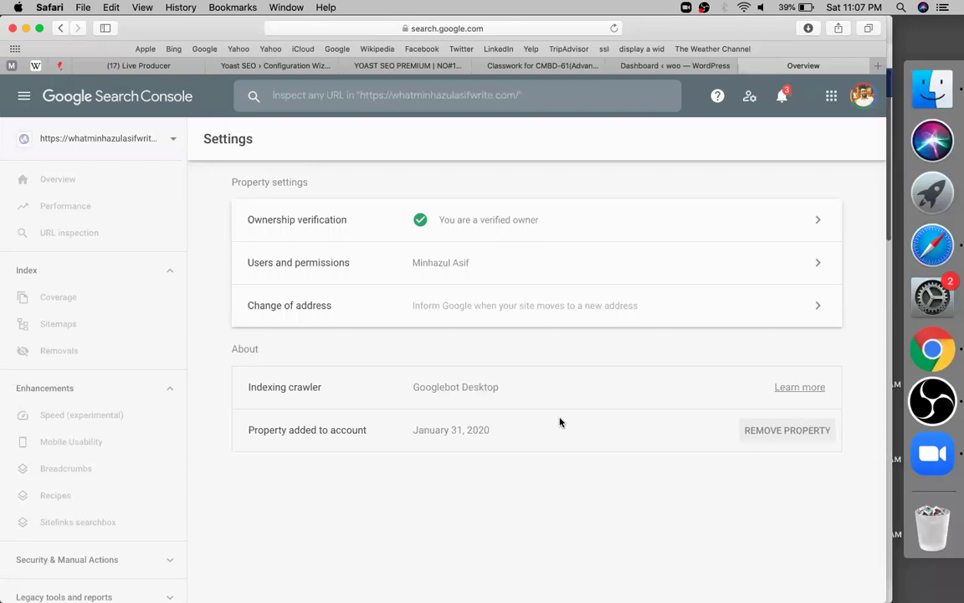
{"action": "left_click", "coordinate": [542, 404]}
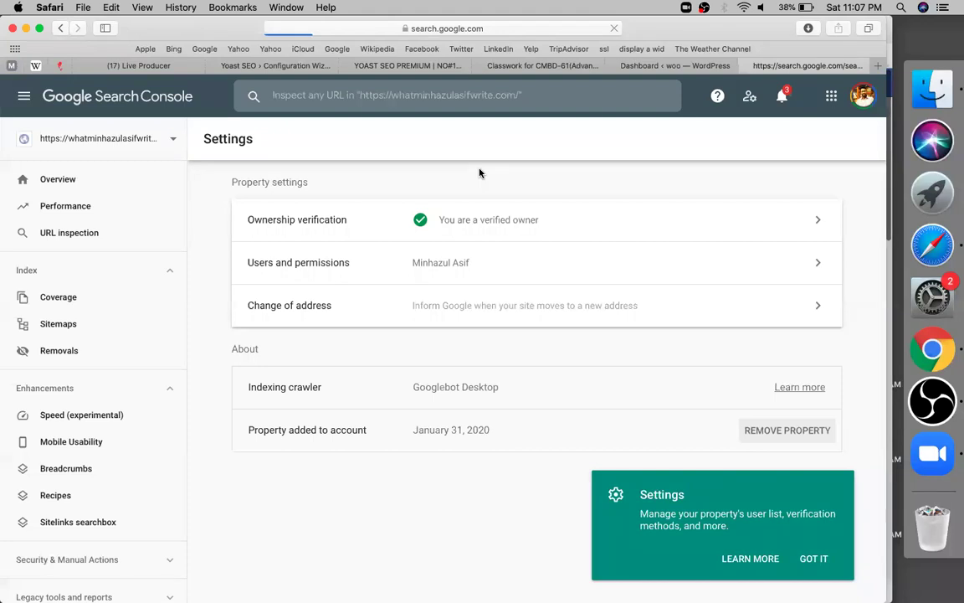
{"action": "left_click", "coordinate": [382, 67]}
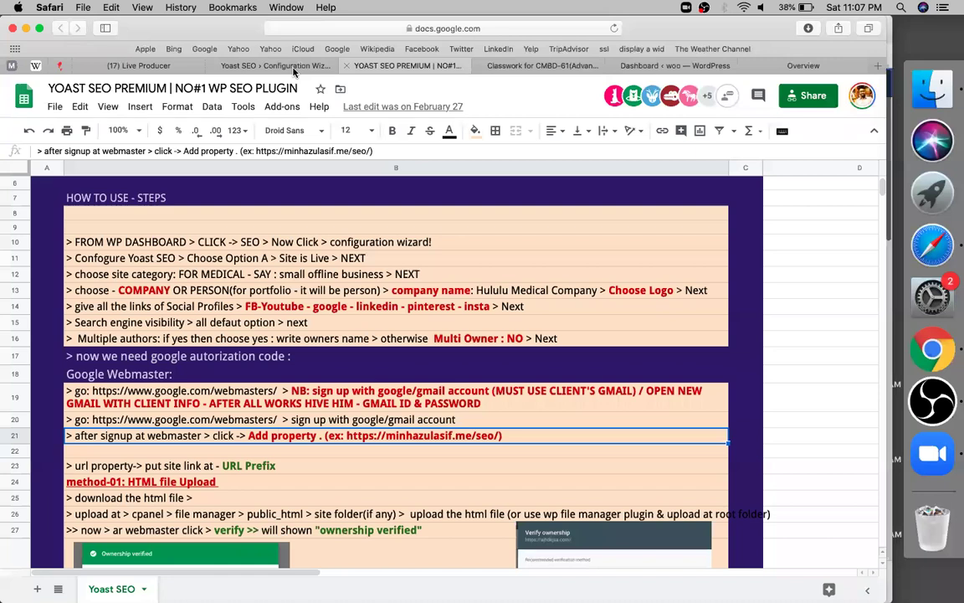
Step: Close the failed Yoast wizard, open the woo Add Plugins page, and begin adding a Search Console property
{"action": "left_click", "coordinate": [293, 68]}
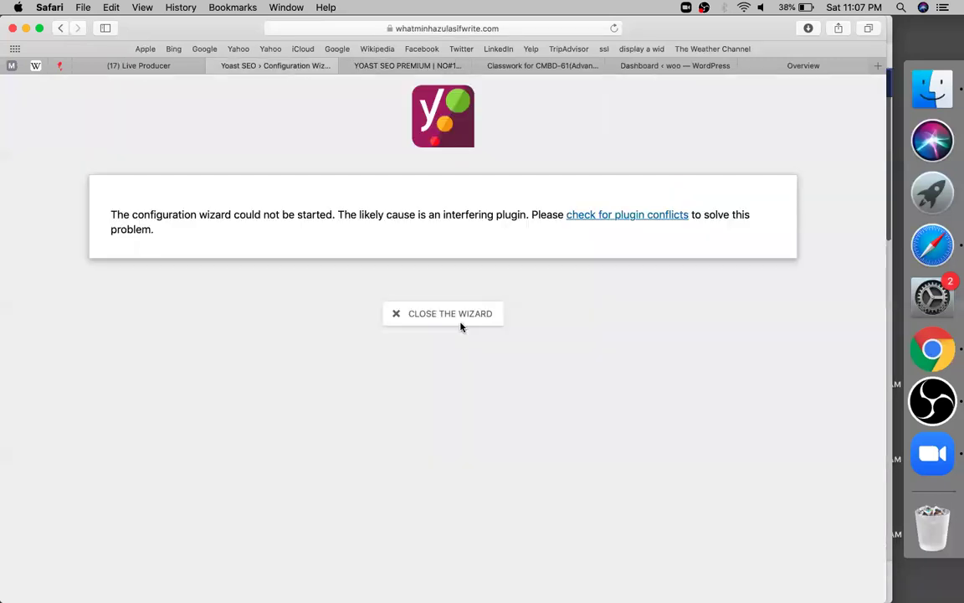
{"action": "left_click", "coordinate": [460, 323]}
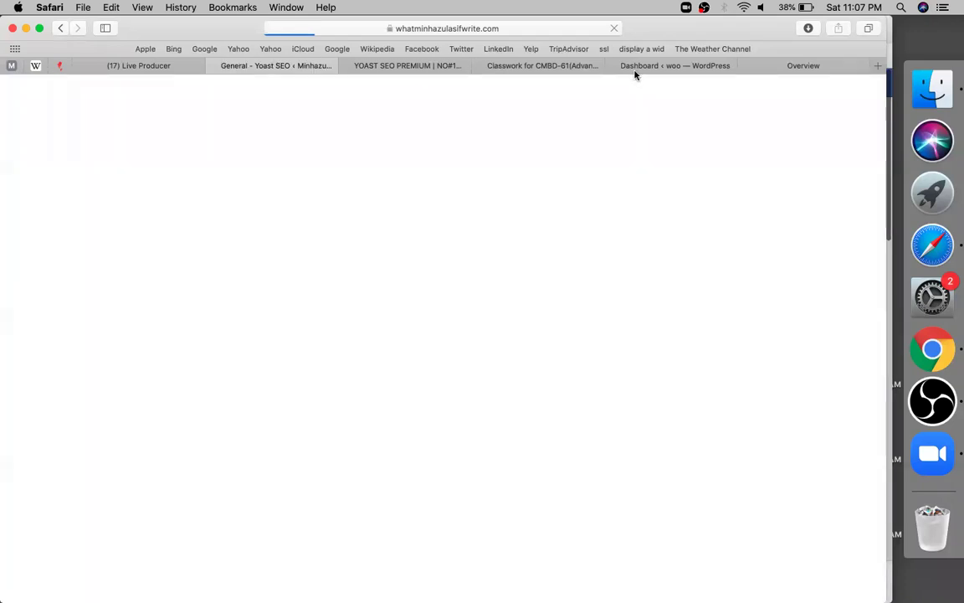
{"action": "left_click", "coordinate": [634, 70]}
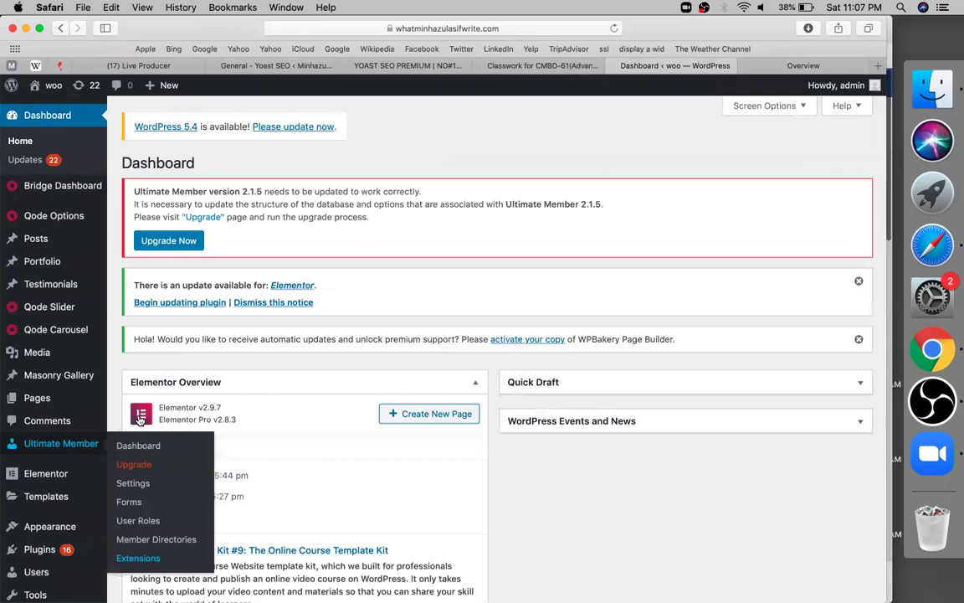
{"action": "scroll", "coordinate": [139, 419], "scroll_direction": "down", "scroll_amount": 4}
{"action": "left_click", "coordinate": [134, 416]}
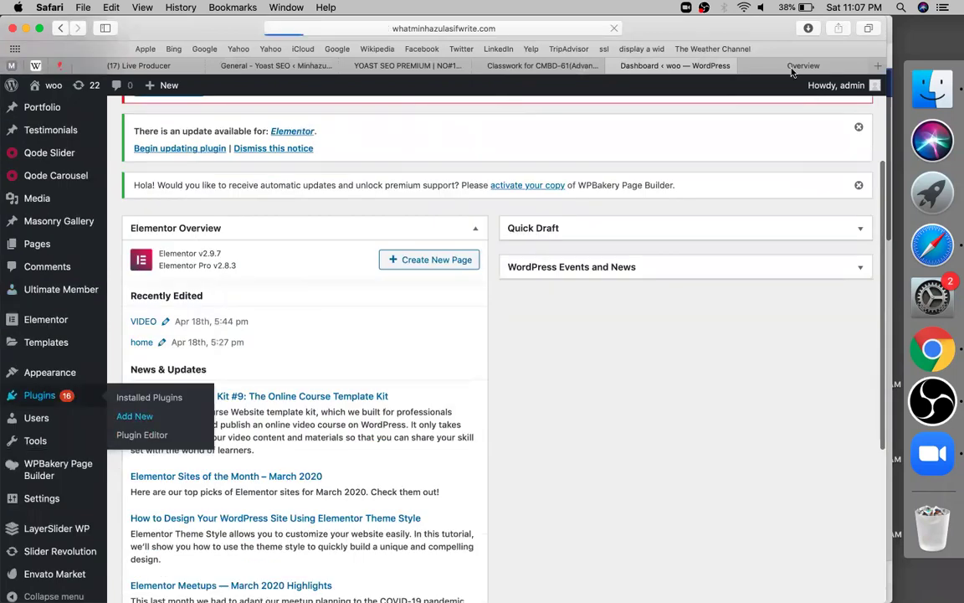
{"action": "key", "text": "ctrl+Tab"}
{"action": "left_click", "coordinate": [100, 138]}
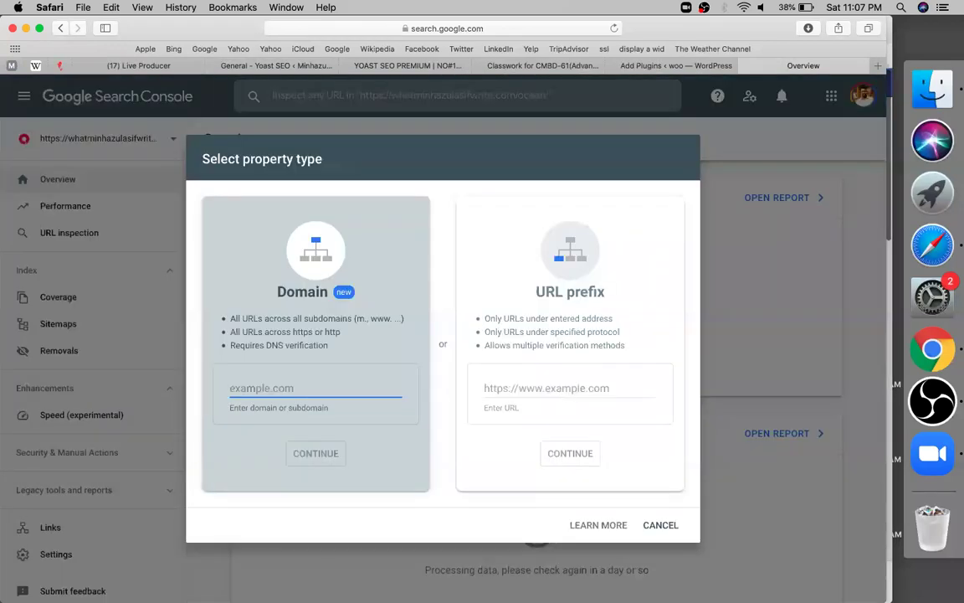
{"action": "left_click", "coordinate": [562, 389]}
{"action": "type", "text": "https://whatminhazulasifwrite.com/ocean/"}
{"action": "key", "text": "BackSpace"}
{"action": "key", "text": "BackSpace"}
{"action": "key", "text": "BackSpace"}
{"action": "key", "text": "BackSpace"}
{"action": "key", "text": "BackSpace"}
{"action": "key", "text": "BackSpace"}
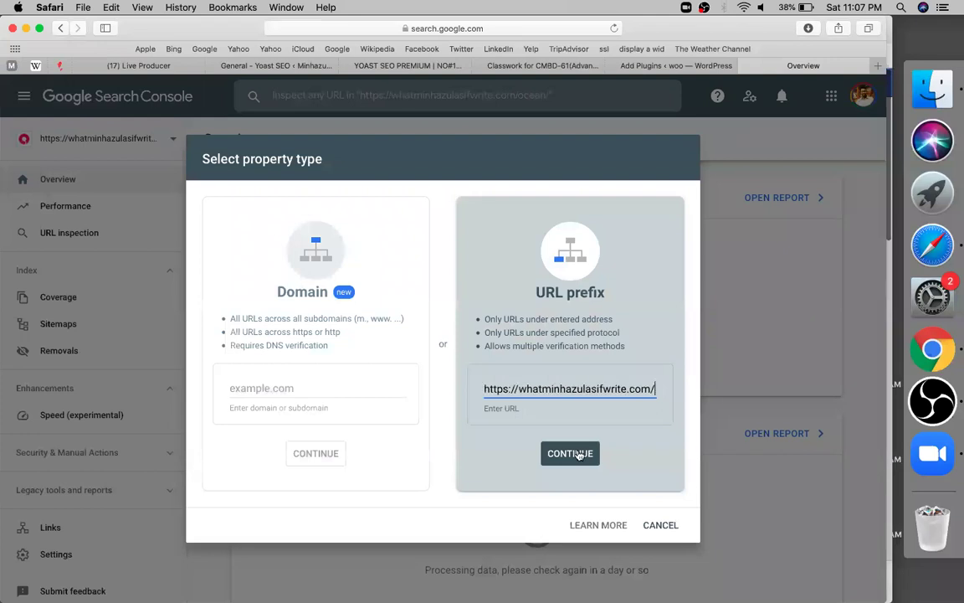
{"action": "left_click", "coordinate": [570, 452]}
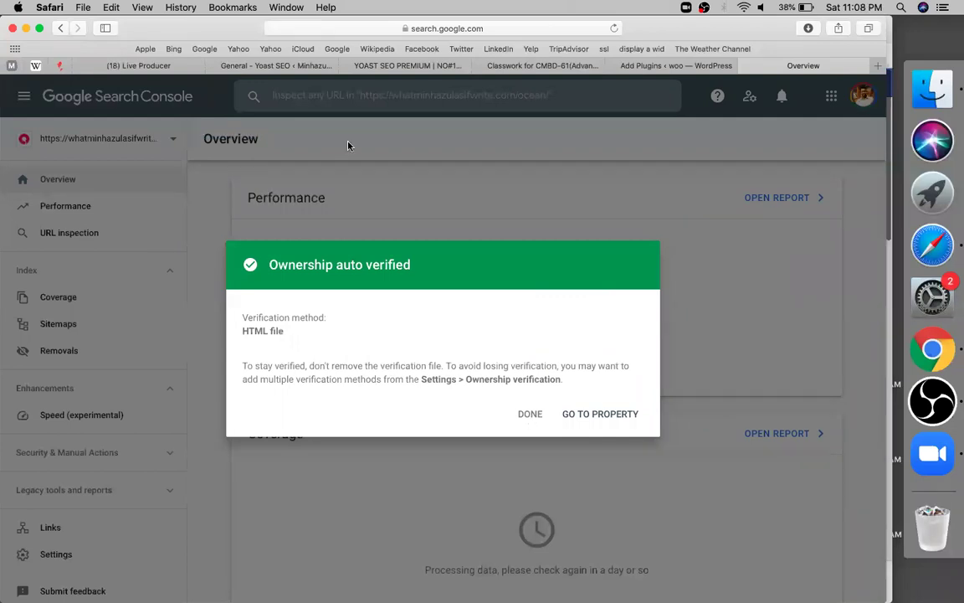
{"action": "left_click", "coordinate": [312, 128]}
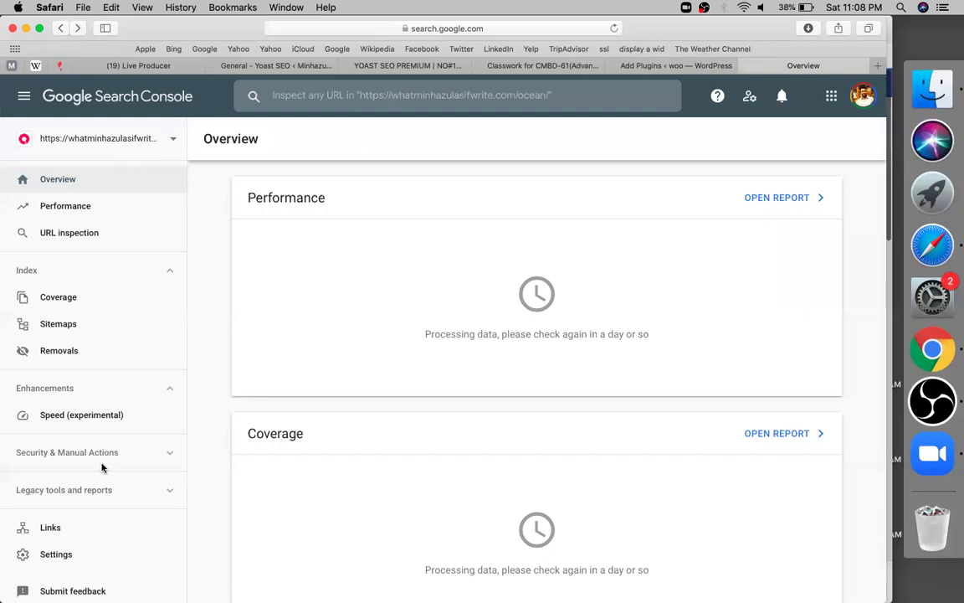
{"action": "left_click", "coordinate": [59, 482]}
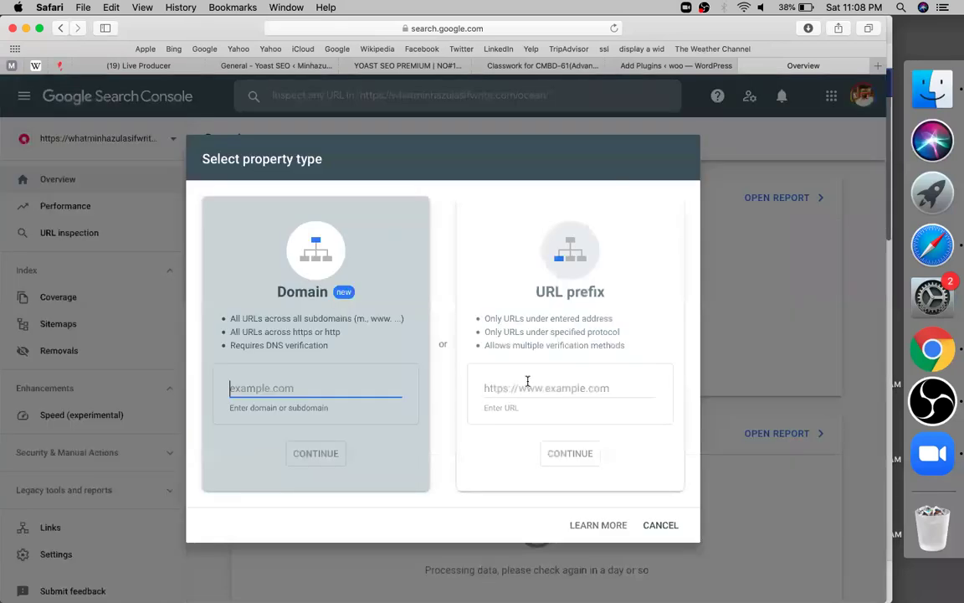
{"action": "left_click", "coordinate": [527, 386]}
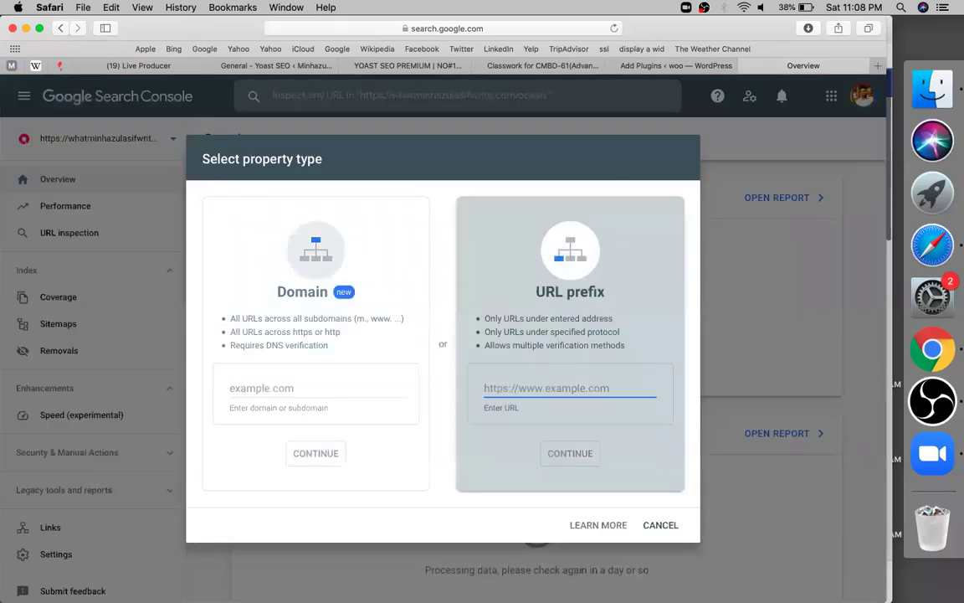
{"action": "type", "text": "https://whatminhazulasifwrite.com/"}
{"action": "key", "text": "BackSpace"}
{"action": "key", "text": "BackSpace"}
{"action": "key", "text": "BackSpace"}
{"action": "key", "text": "BackSpace"}
{"action": "key", "text": "BackSpace"}
{"action": "type", "text": ".org"}
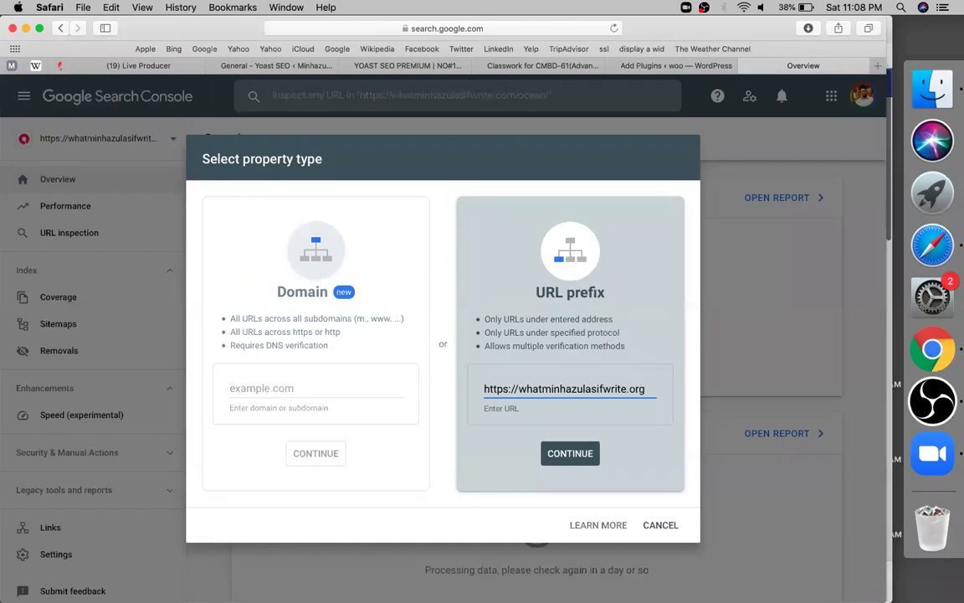
{"action": "type", "text": "s"}
{"action": "key", "text": "Return"}
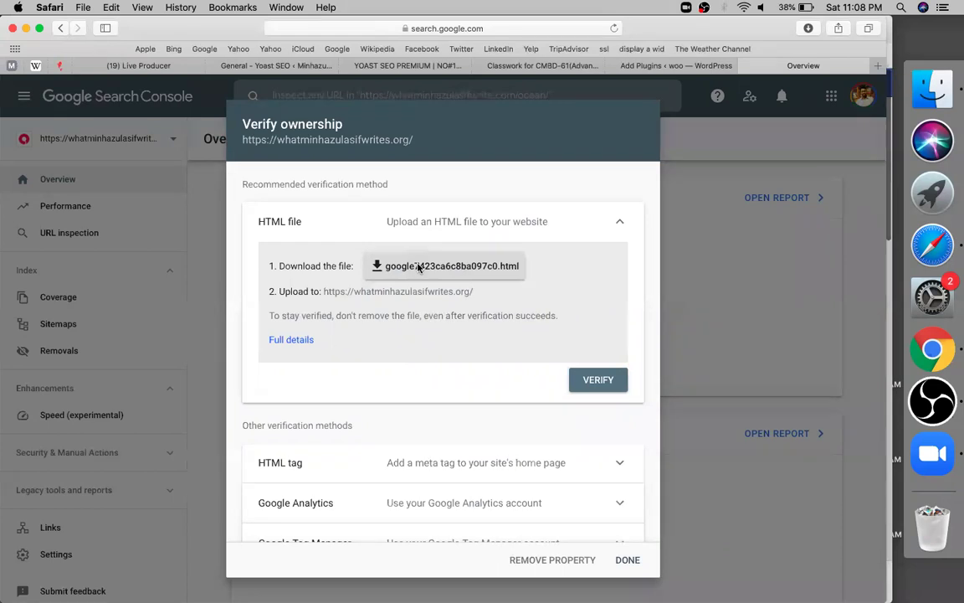
Step: Download the HTML verification file google7423ca6c8ba097c0.html and return to WordPress Add Plugins
{"action": "left_click", "coordinate": [419, 267]}
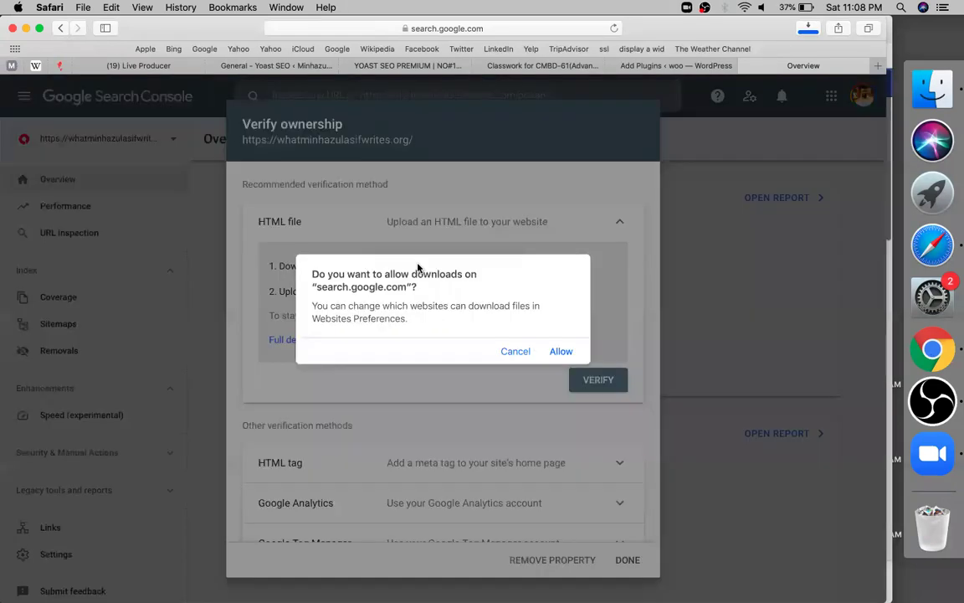
{"action": "left_click", "coordinate": [564, 350]}
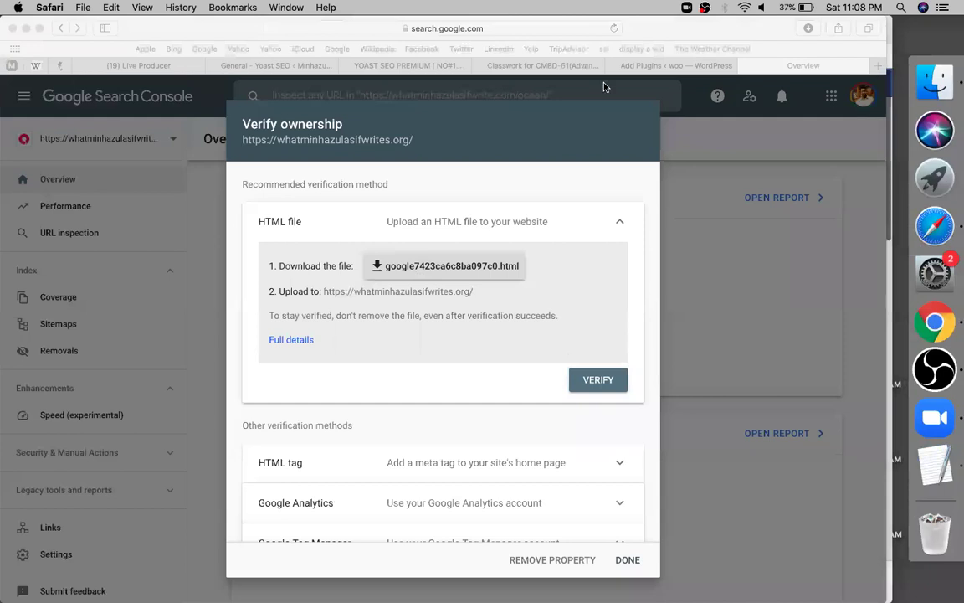
{"action": "left_click", "coordinate": [651, 67]}
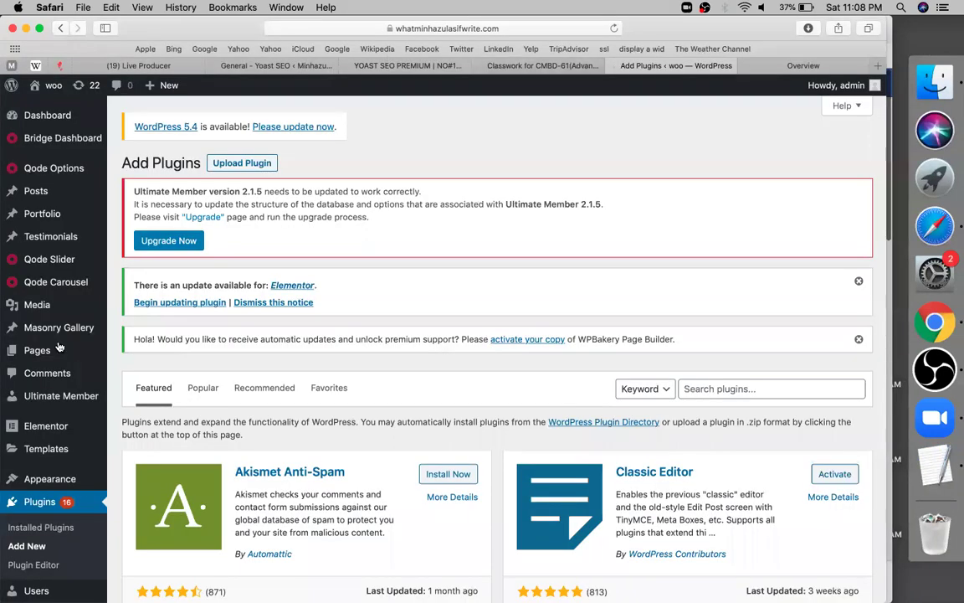
Step: From the Yoast SEO General dashboard, open WordPress's Plugins > Add New page
{"action": "scroll", "coordinate": [399, 94], "scroll_direction": "down", "scroll_amount": 5}
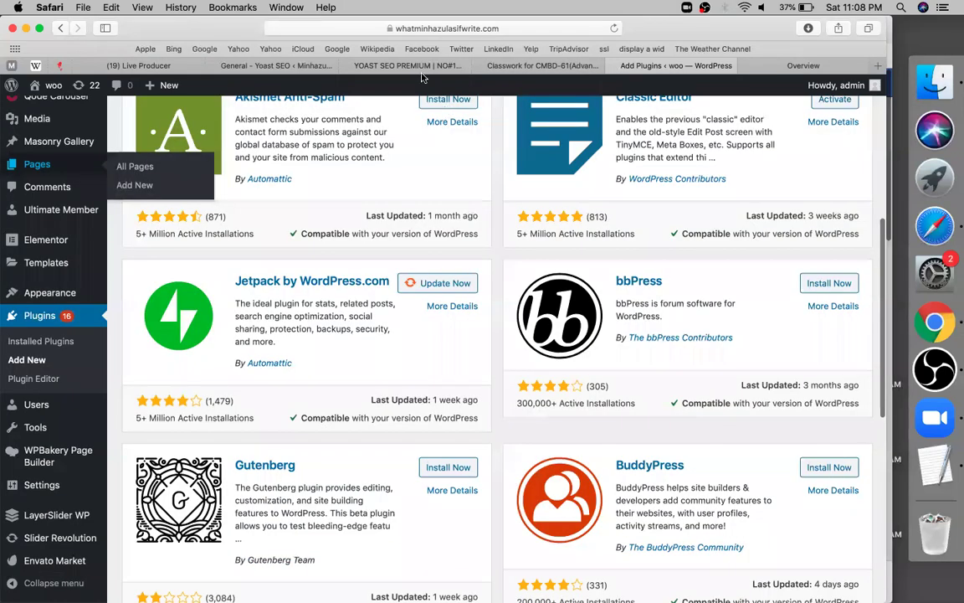
{"action": "left_click", "coordinate": [404, 69]}
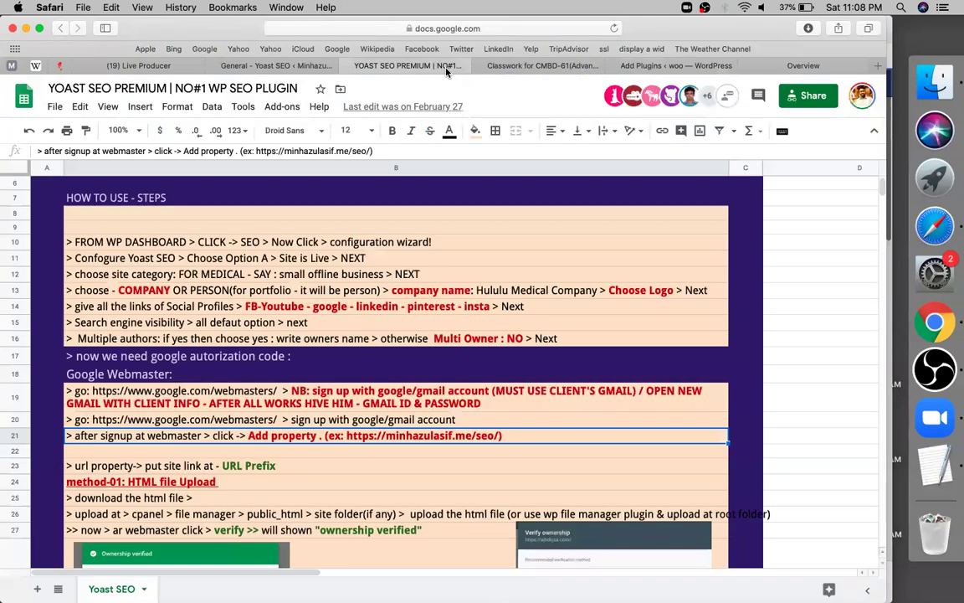
{"action": "key", "text": "ctrl+Tab"}
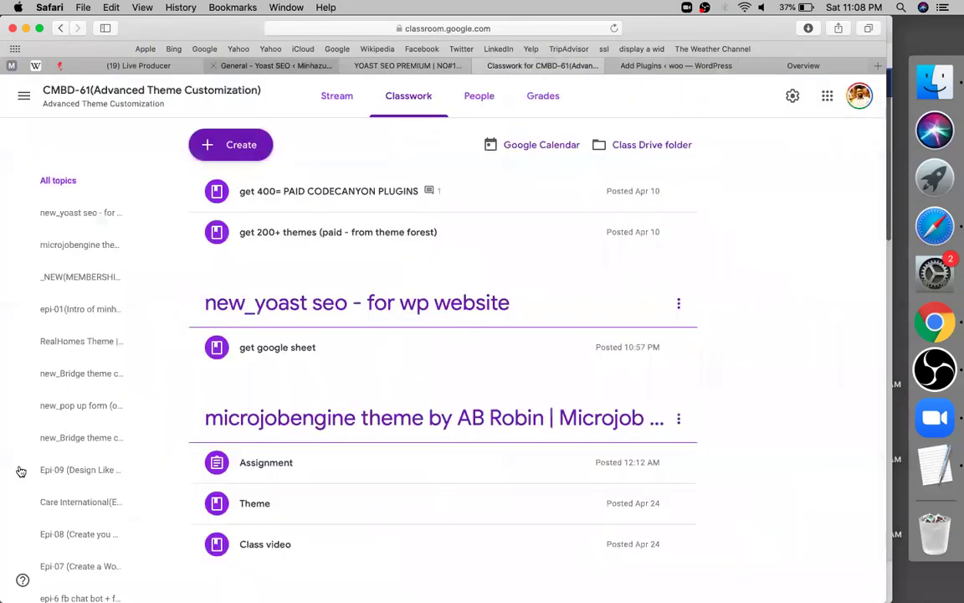
{"action": "key", "text": "ctrl+shift+Tab"}
{"action": "key", "text": "ctrl+shift+Tab"}
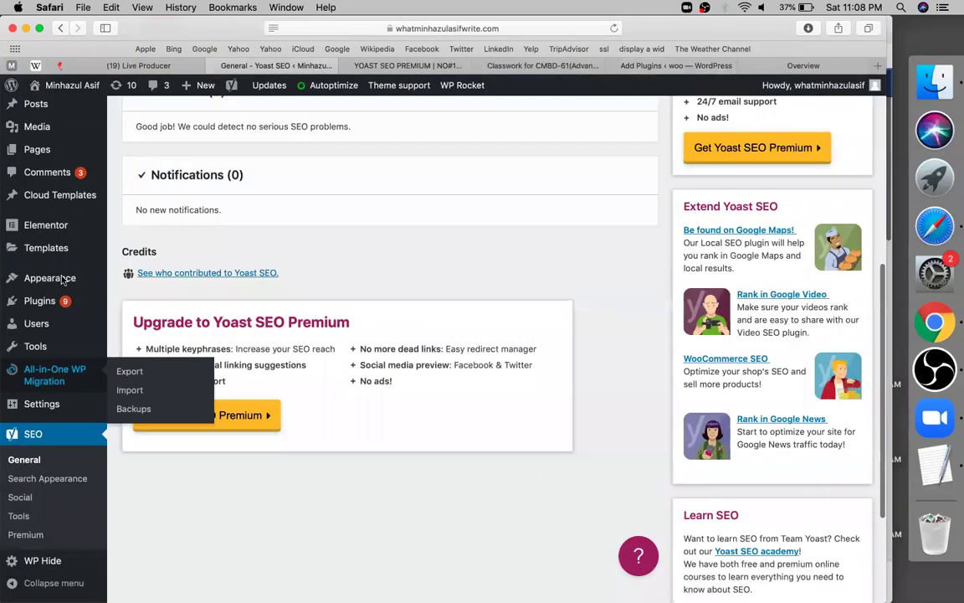
{"action": "scroll", "coordinate": [62, 281], "scroll_direction": "down", "scroll_amount": 3}
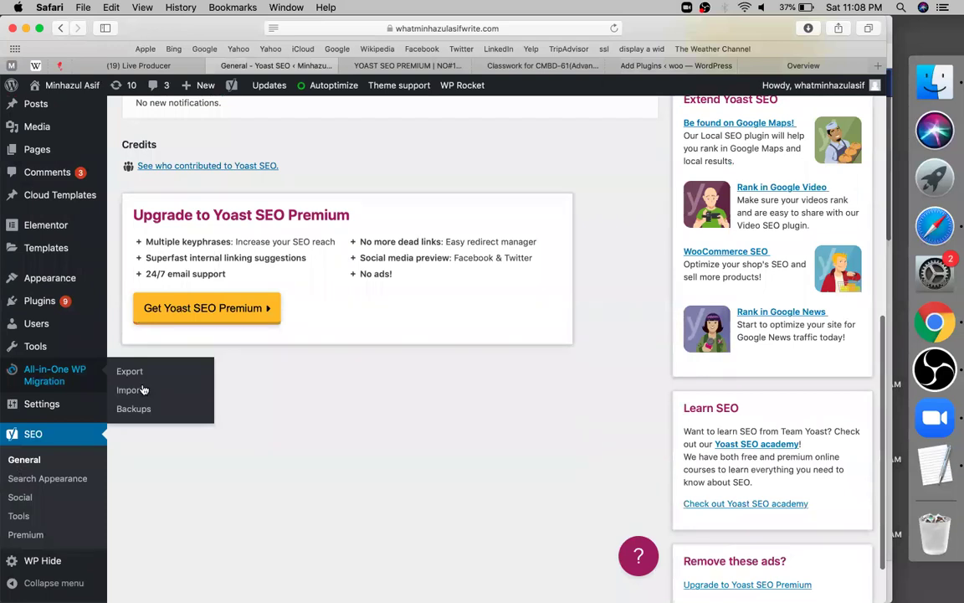
{"action": "scroll", "coordinate": [144, 390], "scroll_direction": "up", "scroll_amount": 10}
{"action": "left_click", "coordinate": [134, 385]}
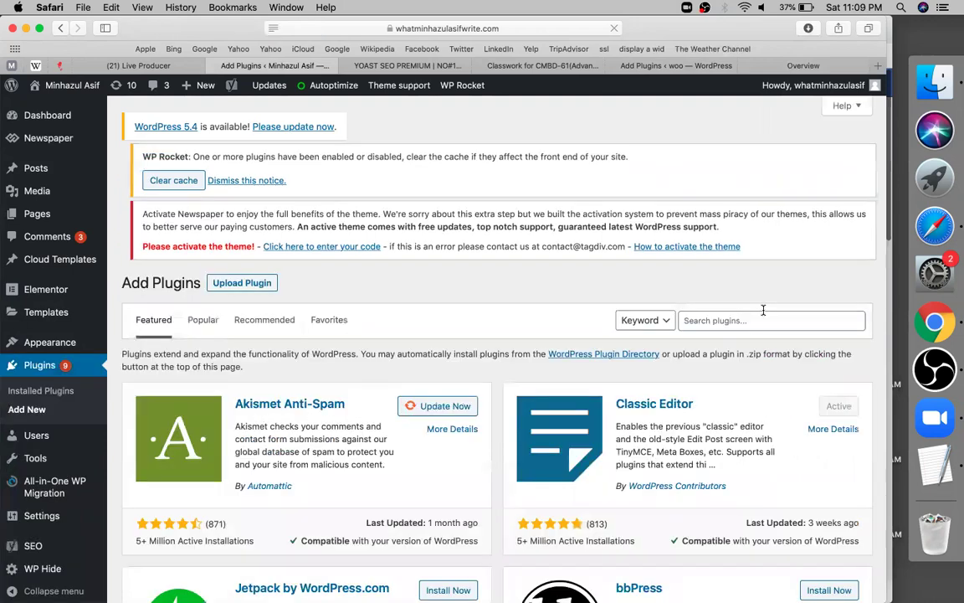
Step: Search plugins for 'file manager', then install and activate File Manager 5.9
{"action": "left_click", "coordinate": [763, 318]}
{"action": "type", "text": "file manager"}
{"action": "key", "text": "Return"}
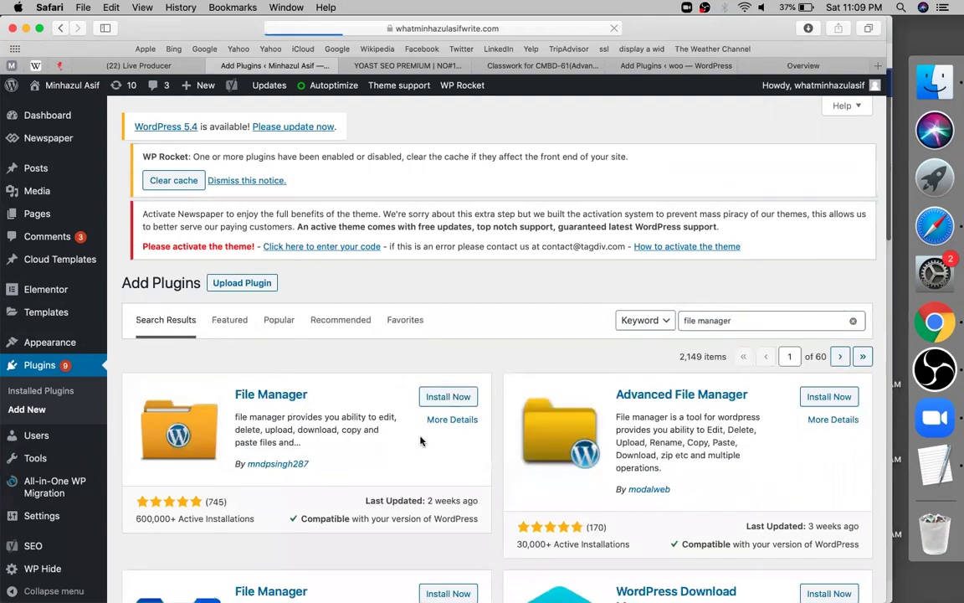
{"action": "left_click", "coordinate": [269, 466]}
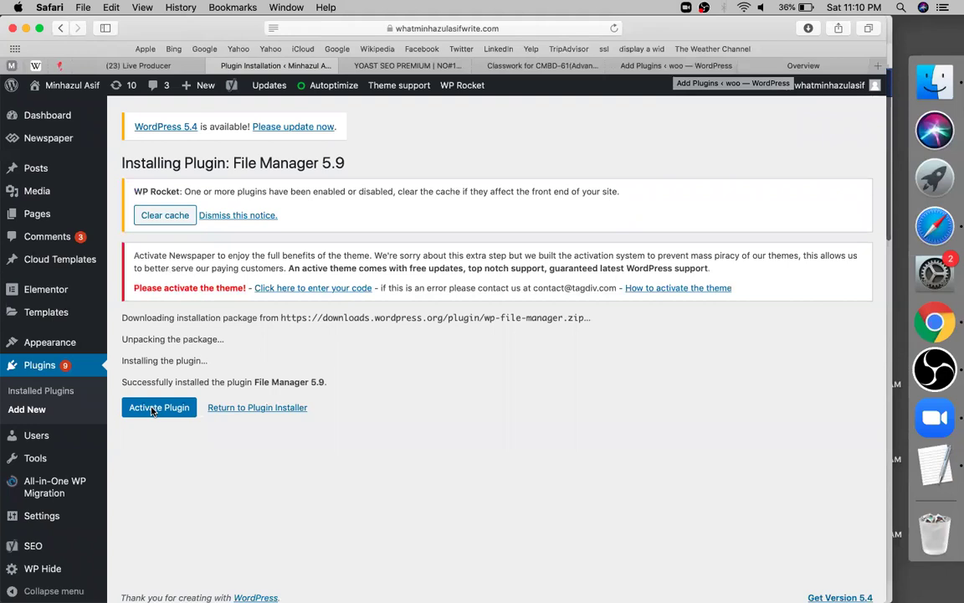
{"action": "left_click", "coordinate": [153, 410]}
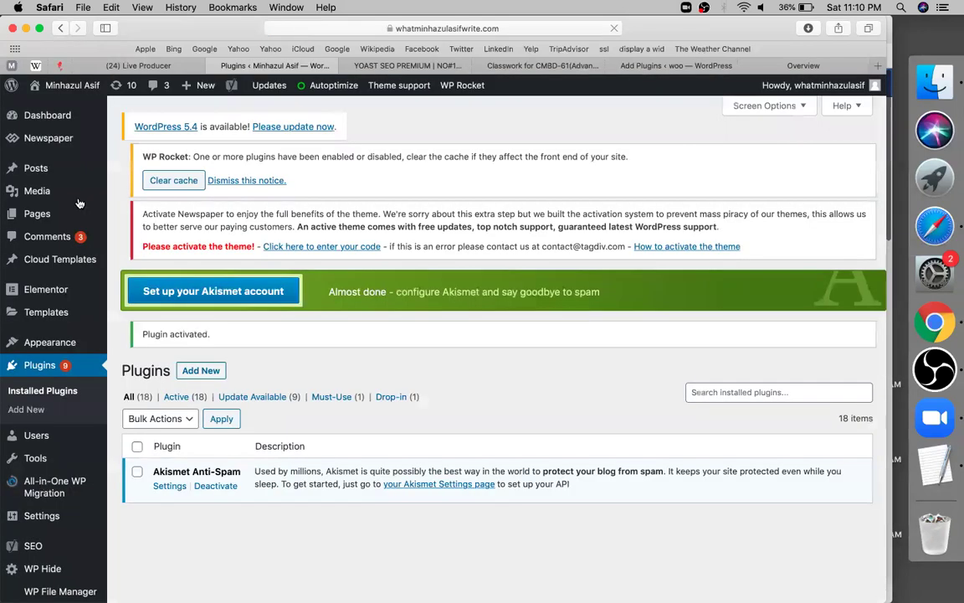
{"action": "scroll", "coordinate": [78, 203], "scroll_direction": "down", "scroll_amount": 5}
Step: Open WP File Manager from the WordPress admin sidebar
{"action": "scroll", "coordinate": [71, 208], "scroll_direction": "down", "scroll_amount": 3}
{"action": "left_click", "coordinate": [71, 206]}
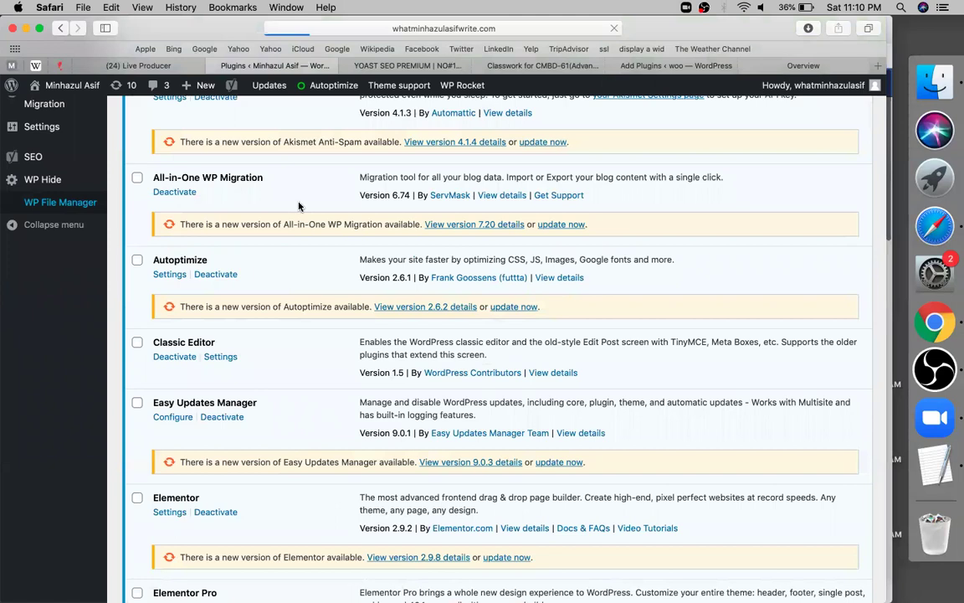
{"action": "scroll", "coordinate": [299, 206], "scroll_direction": "up", "scroll_amount": 5}
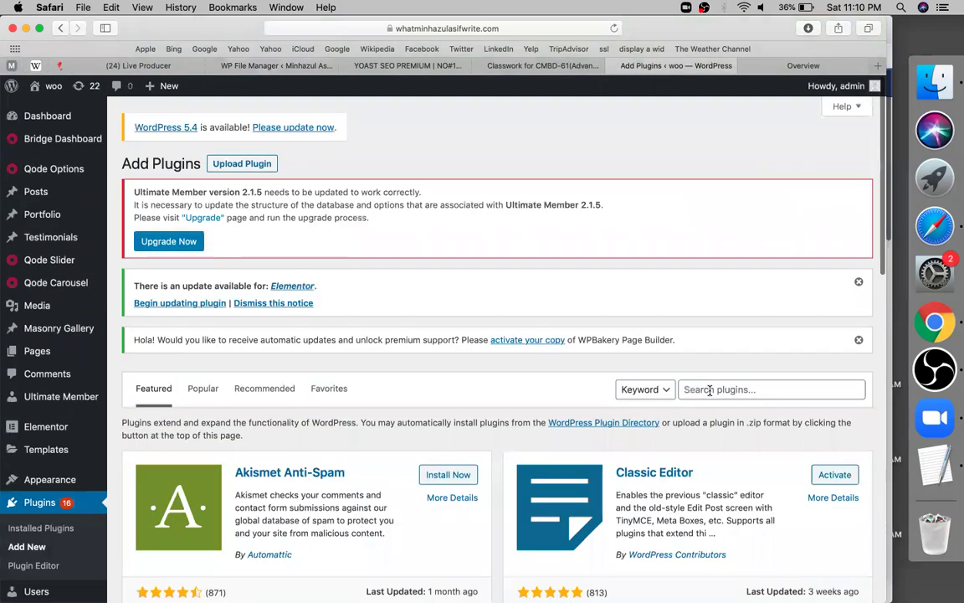
Step: Search the woo site's plugins for 'yoast seo', retry the stalled search, and install Yoast SEO
{"action": "left_click", "coordinate": [720, 389]}
{"action": "type", "text": "yoast seo"}
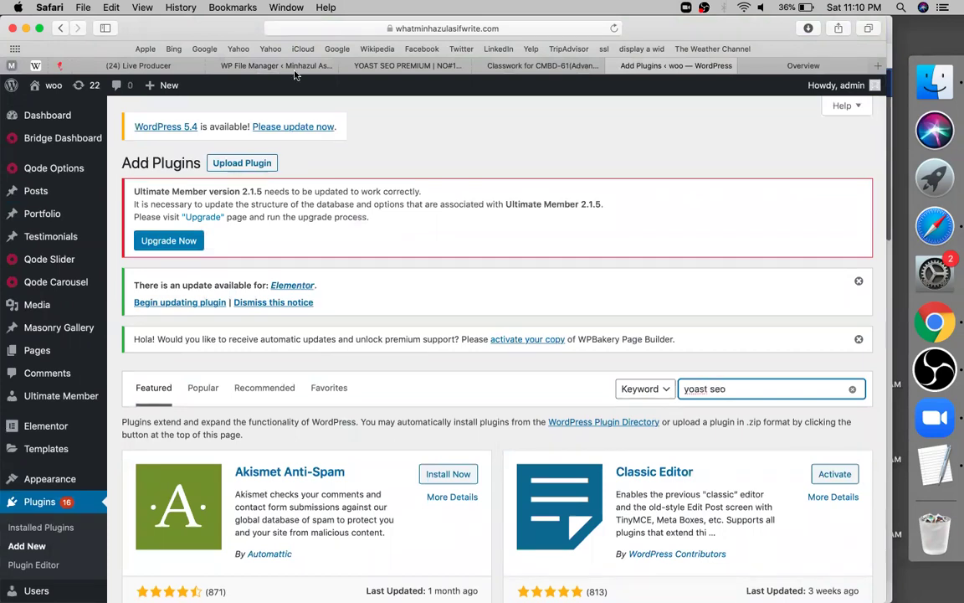
{"action": "key", "text": "Return"}
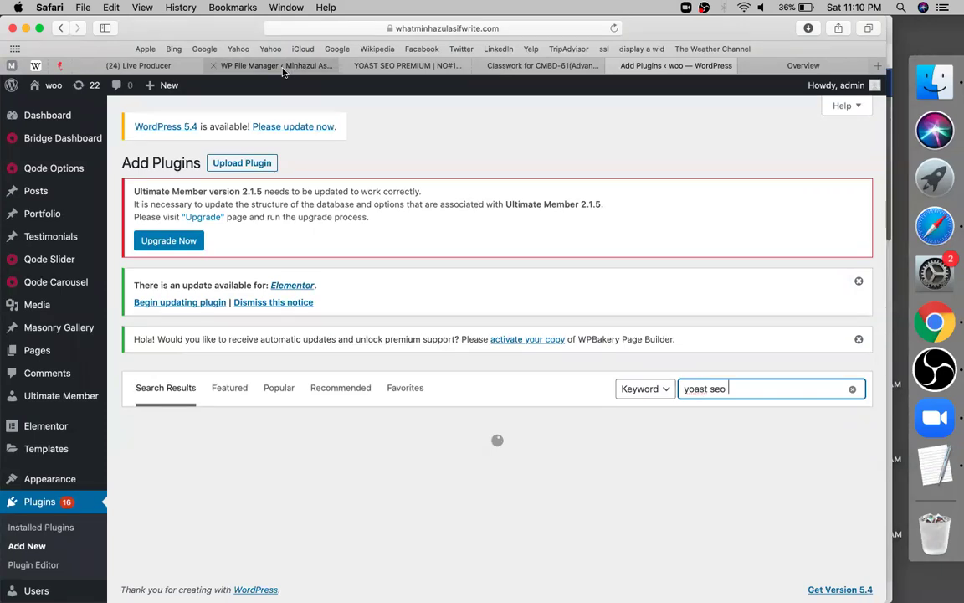
{"action": "left_click", "coordinate": [276, 65]}
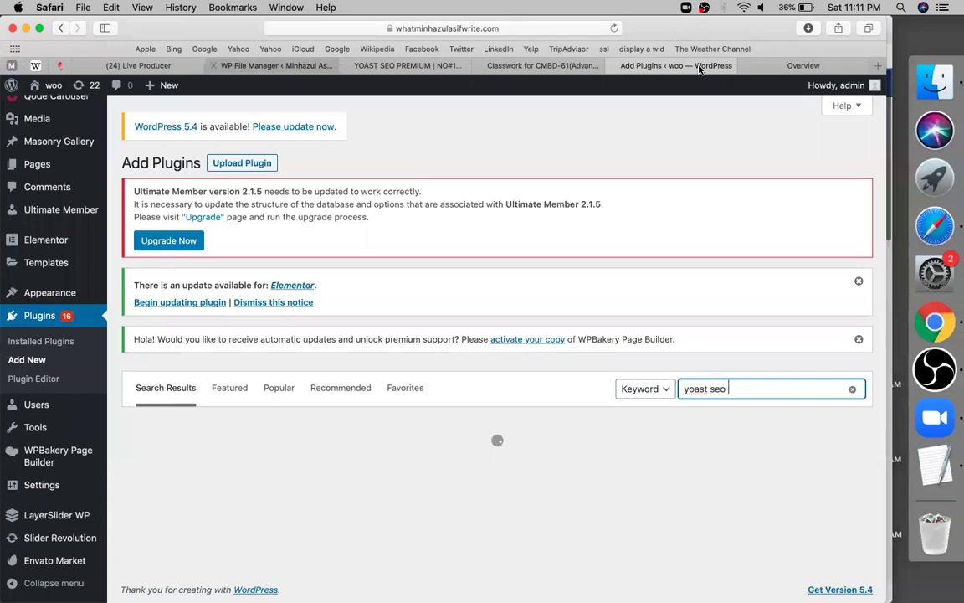
{"action": "key", "text": "Return"}
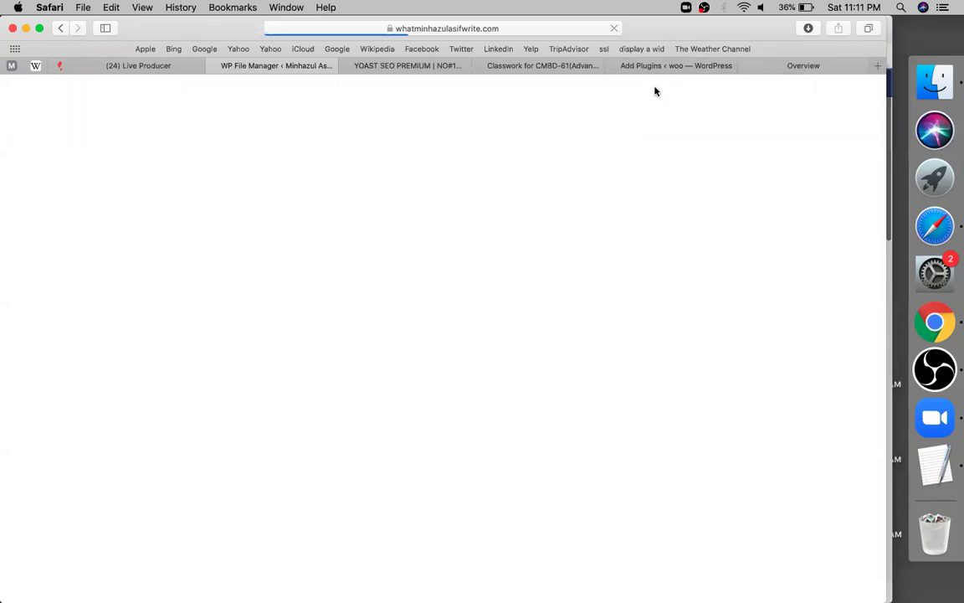
{"action": "left_click", "coordinate": [427, 362]}
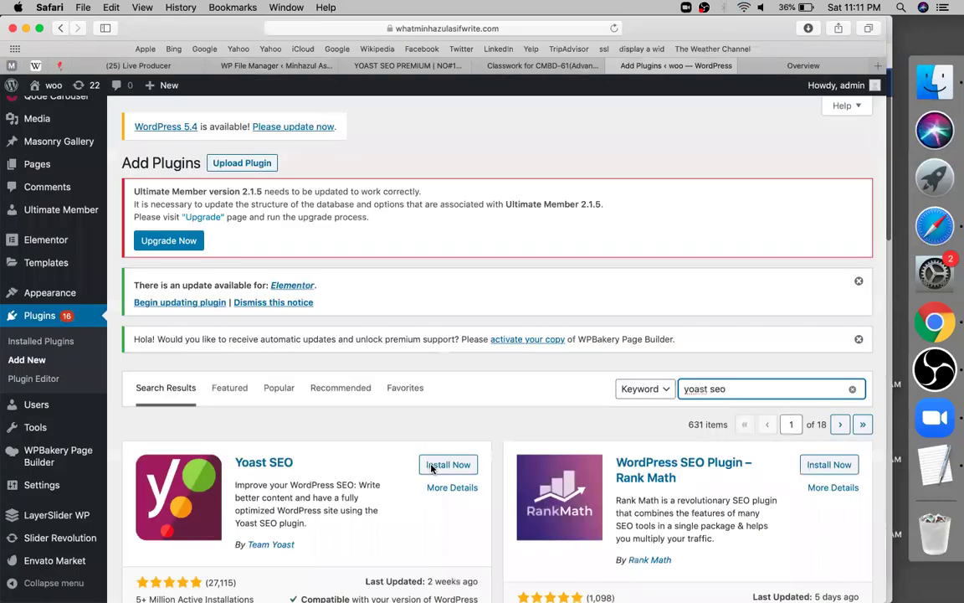
{"action": "left_click", "coordinate": [432, 466]}
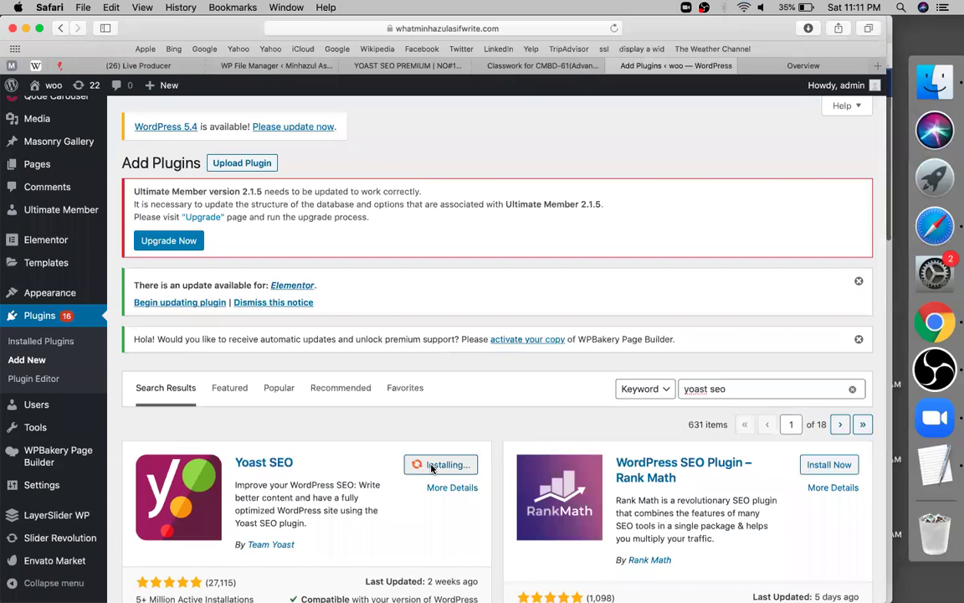
{"action": "left_click", "coordinate": [304, 71]}
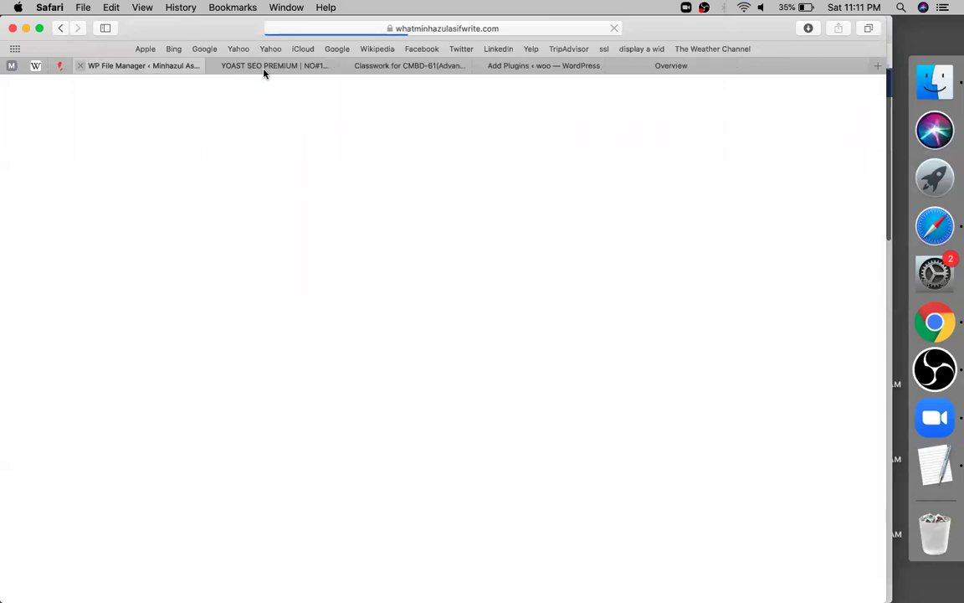
Step: Review the YOAST SEO HTML-file upload steps and reopen the closed Live Producer tab
{"action": "left_click", "coordinate": [264, 71]}
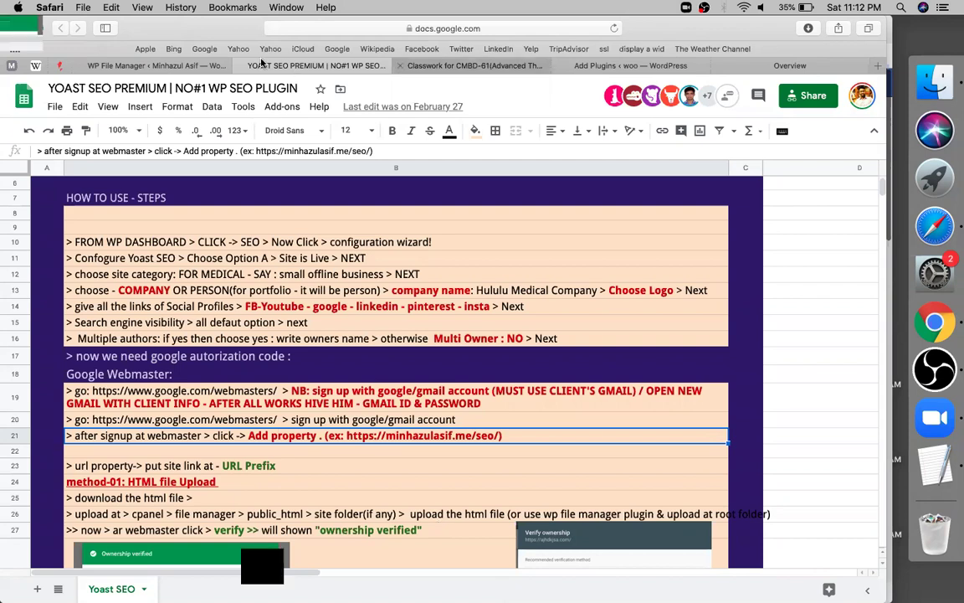
{"action": "key", "text": "ctrl+Tab"}
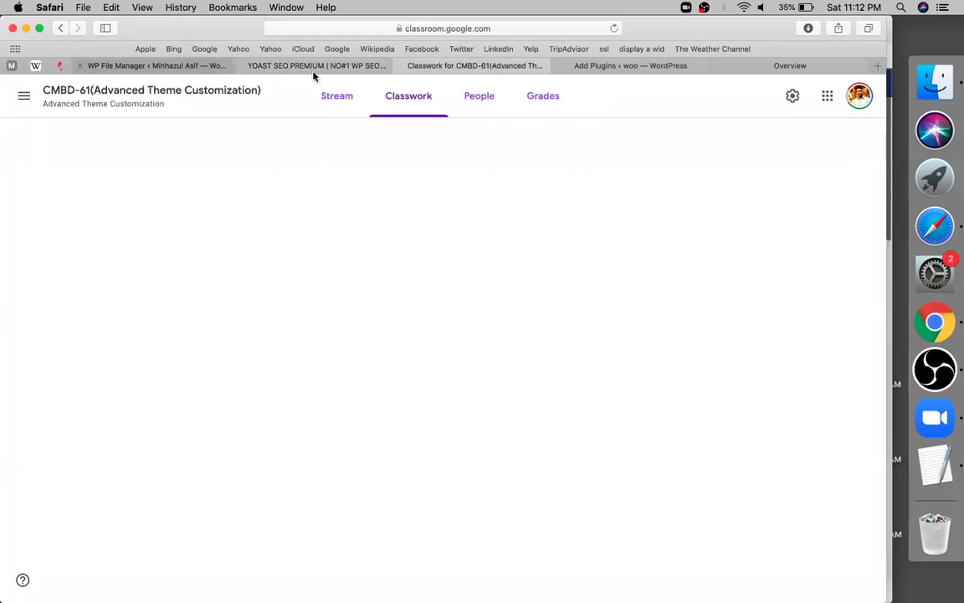
{"action": "key", "text": "ctrl+shift+Tab"}
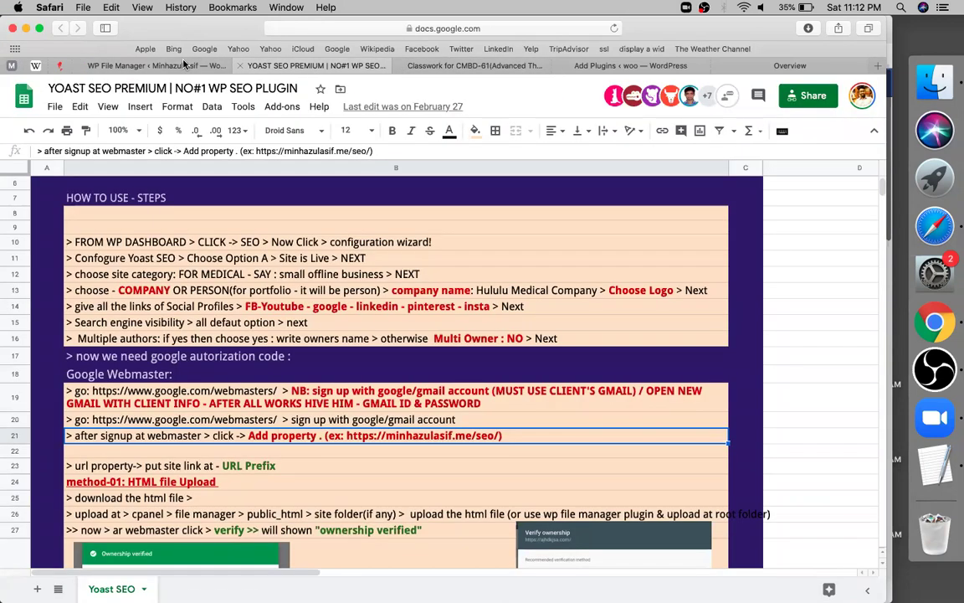
{"action": "key", "text": "ctrl+shift+Tab"}
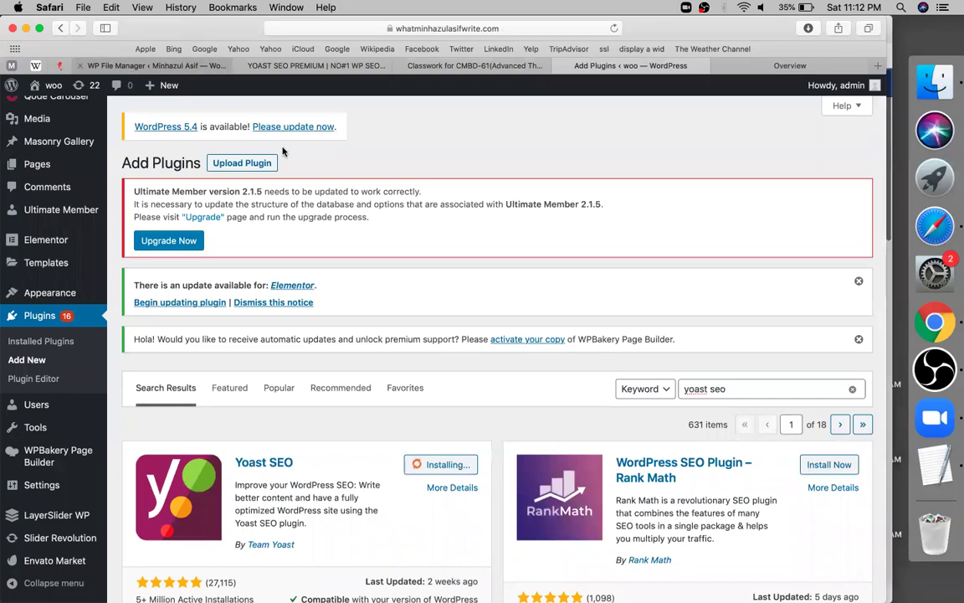
{"action": "key", "text": "super+r"}
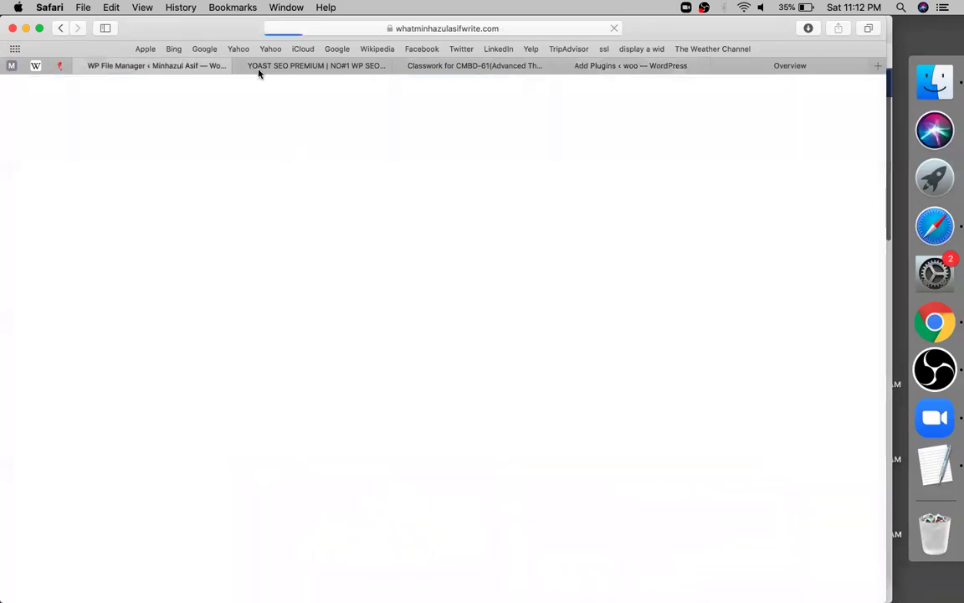
{"action": "key", "text": "super+shift+t"}
Step: Return to the Search Console overview and open a new blank Safari tab
{"action": "left_click", "coordinate": [258, 72]}
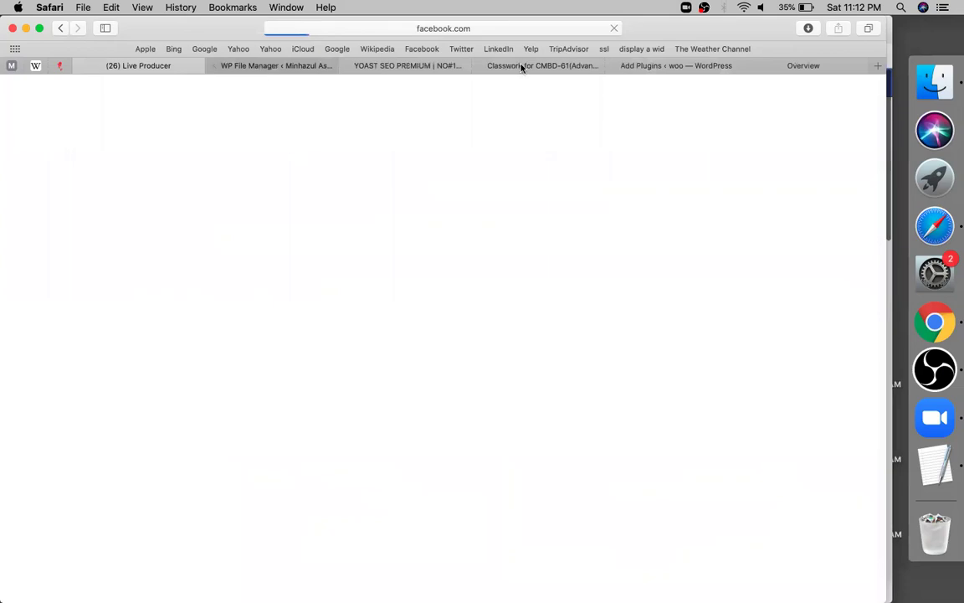
{"action": "left_click", "coordinate": [520, 67]}
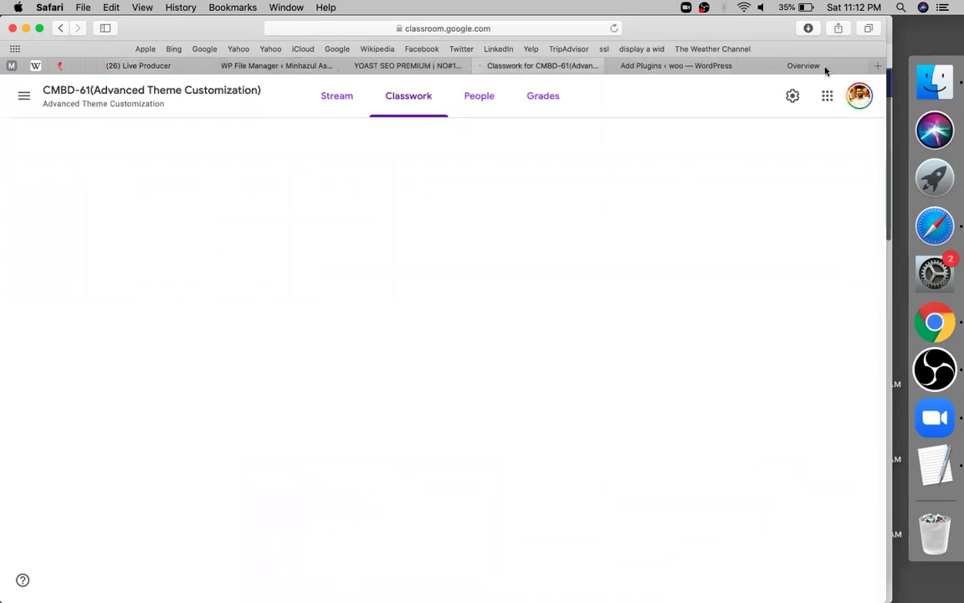
{"action": "left_click", "coordinate": [783, 53]}
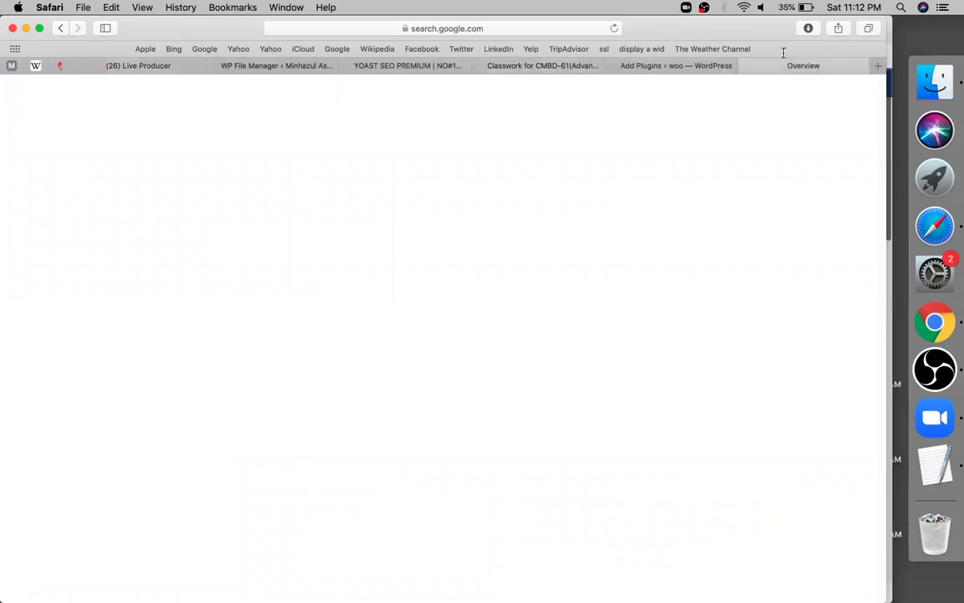
{"action": "key", "text": "super+l"}
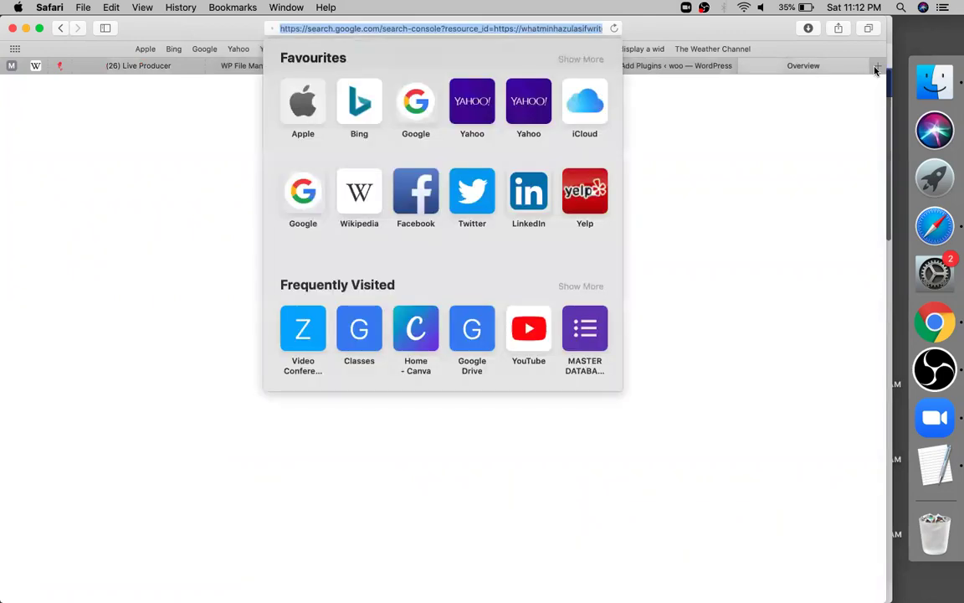
{"action": "key", "text": "Escape"}
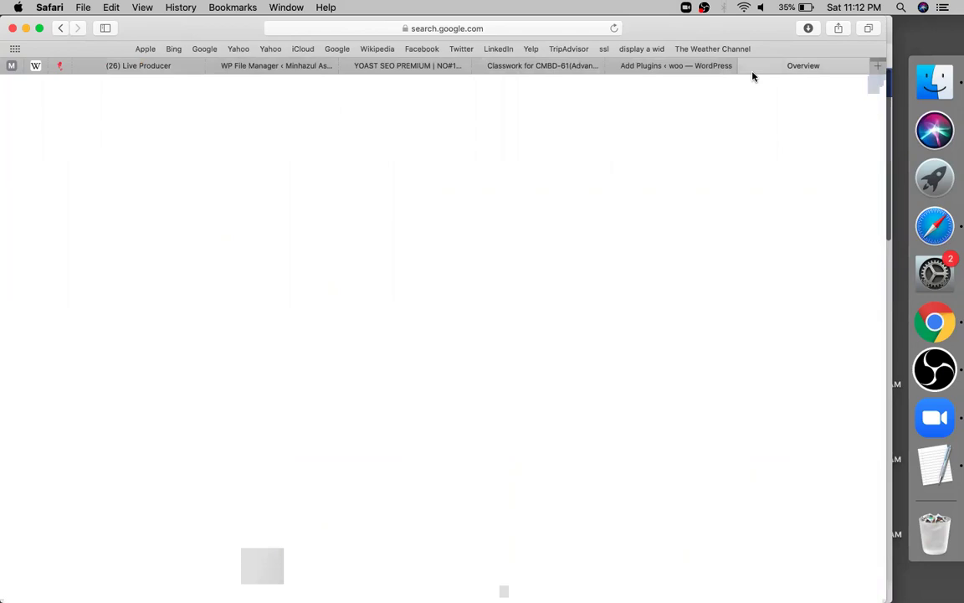
{"action": "key", "text": "super+t"}
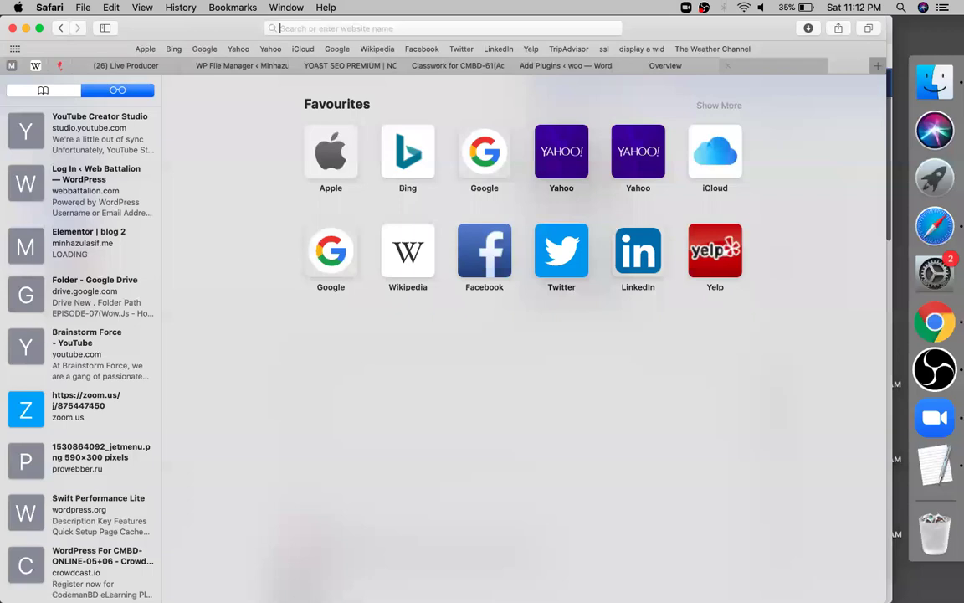
Step: Load the site's cPanel address, the site domain followed by /cpanel, in the new tab
{"action": "type", "text": "wha"}
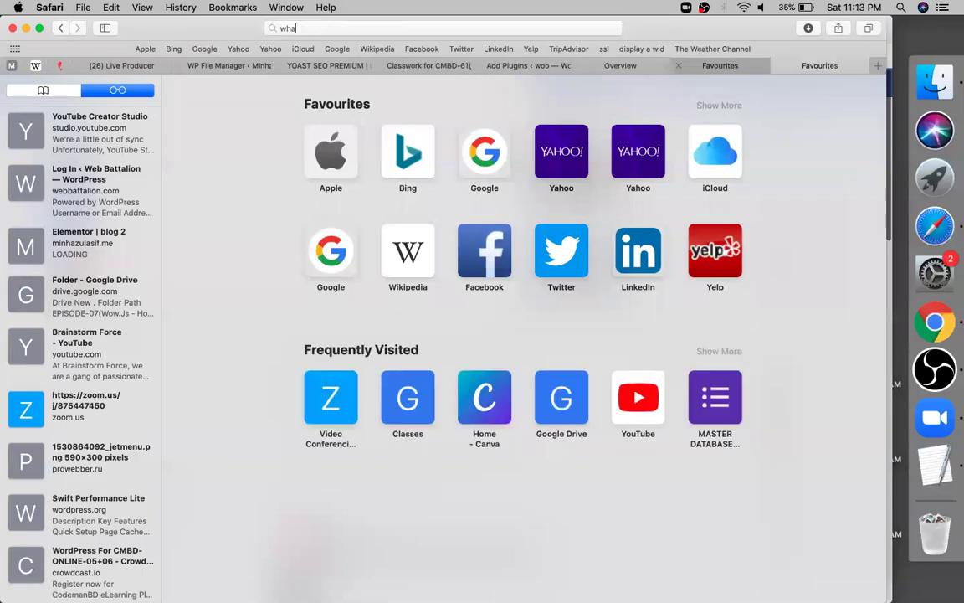
{"action": "type", "text": "t"}
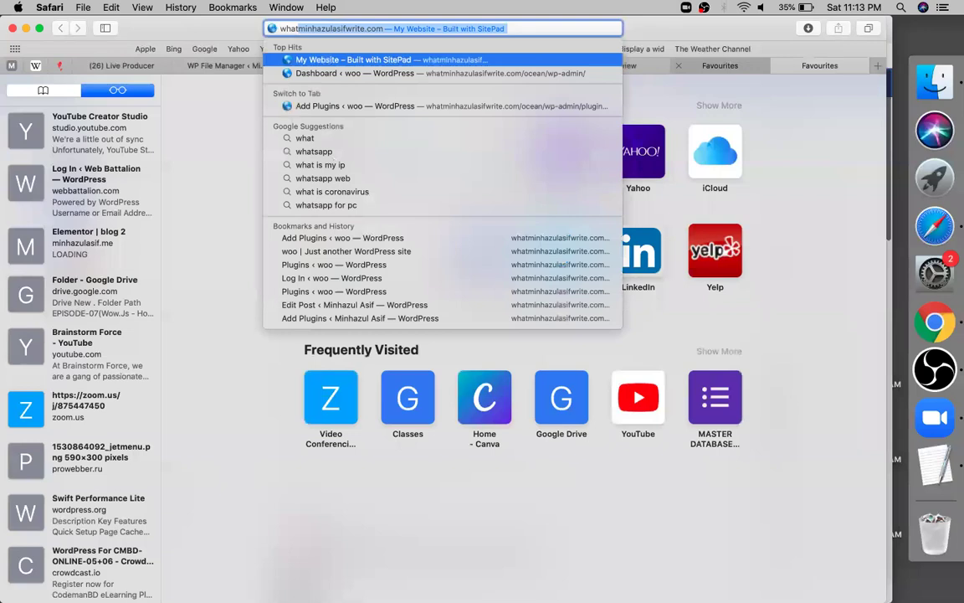
{"action": "key", "text": "Right"}
{"action": "type", "text": "/"}
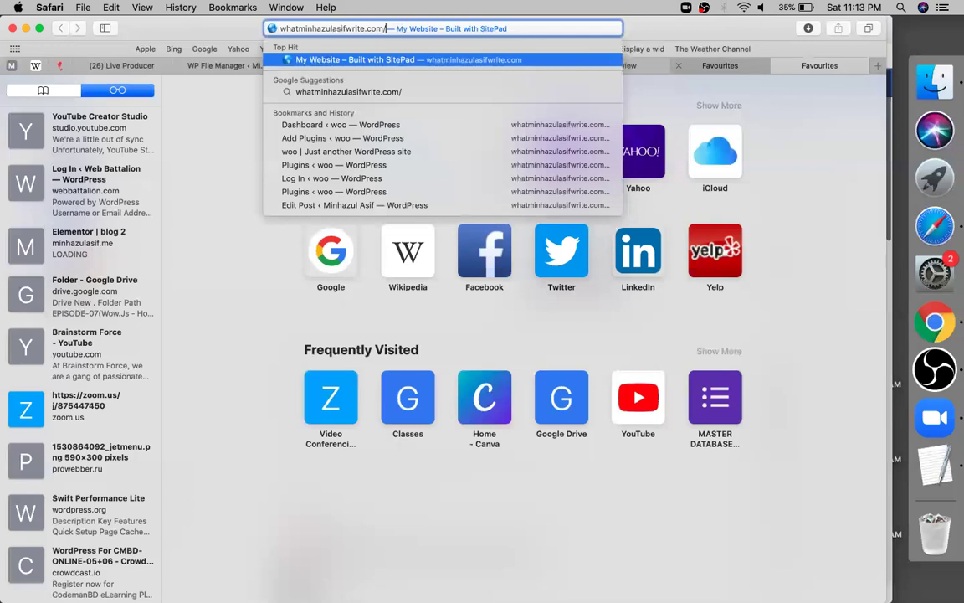
{"action": "type", "text": "cpa"}
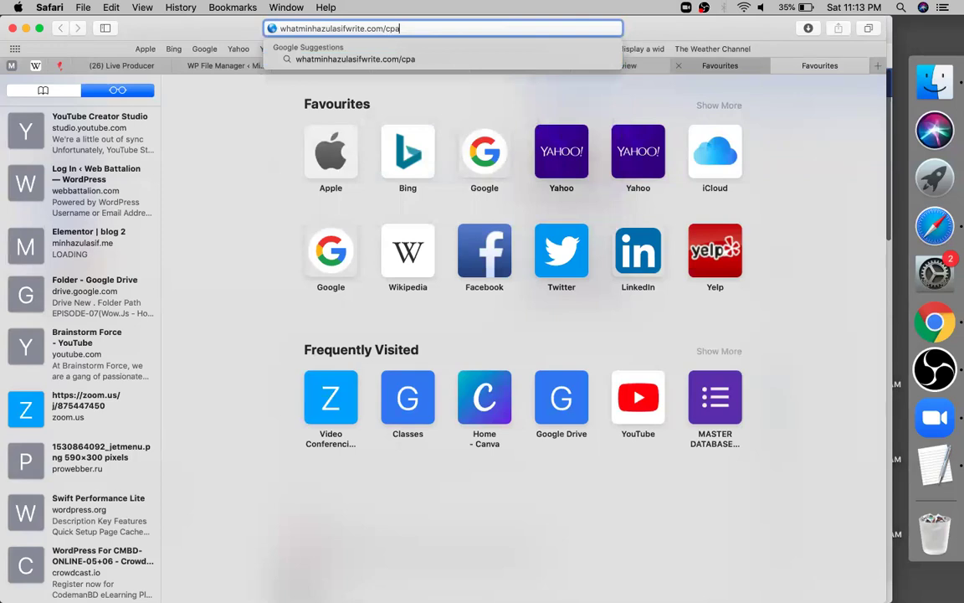
{"action": "key", "text": "Return"}
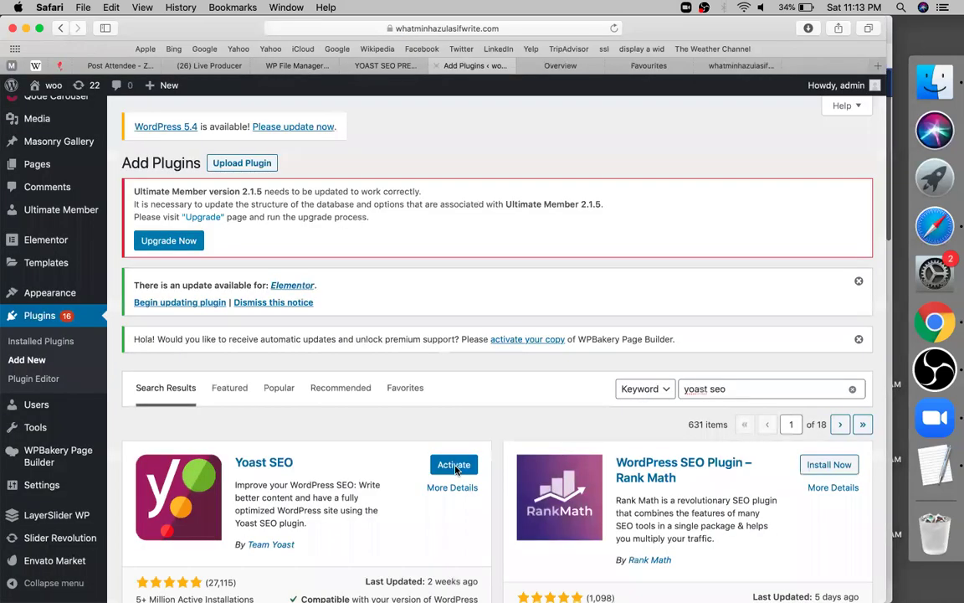
Step: Activate the Yoast SEO plugin from its card in the 'yoast seo' plugin results
{"action": "left_click", "coordinate": [453, 465]}
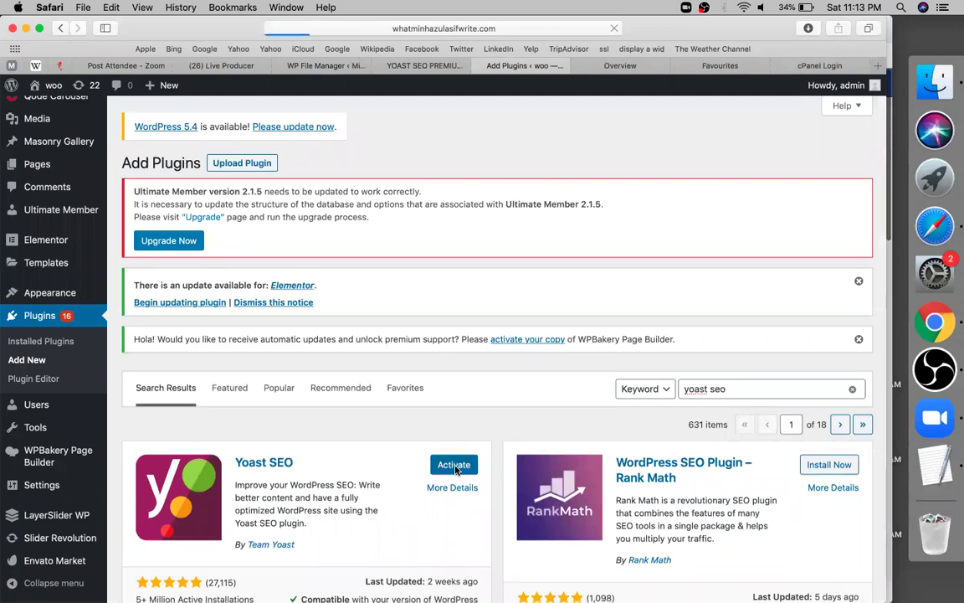
{"action": "scroll", "coordinate": [510, 486], "scroll_direction": "down", "scroll_amount": 3}
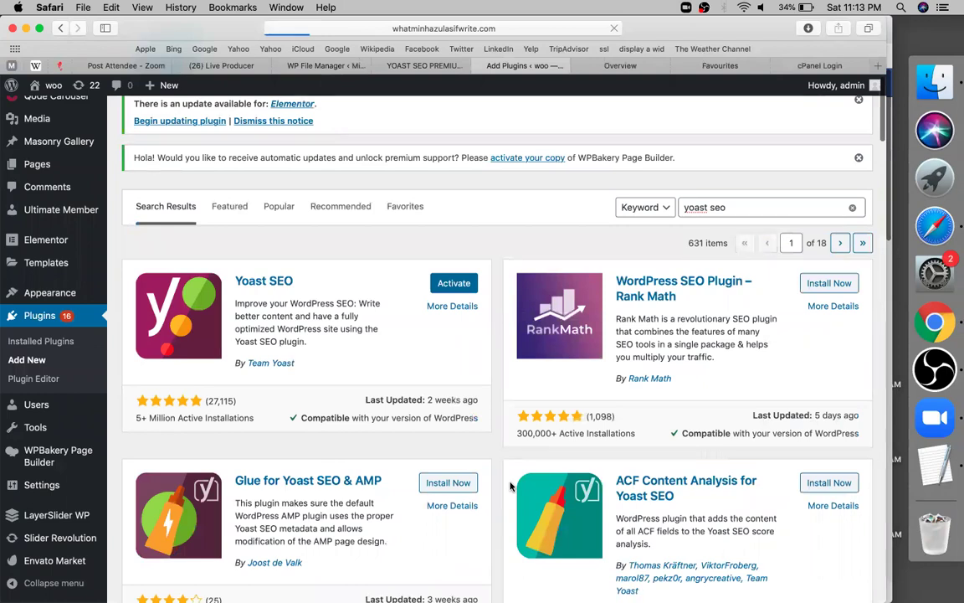
{"action": "scroll", "coordinate": [510, 486], "scroll_direction": "down", "scroll_amount": 15}
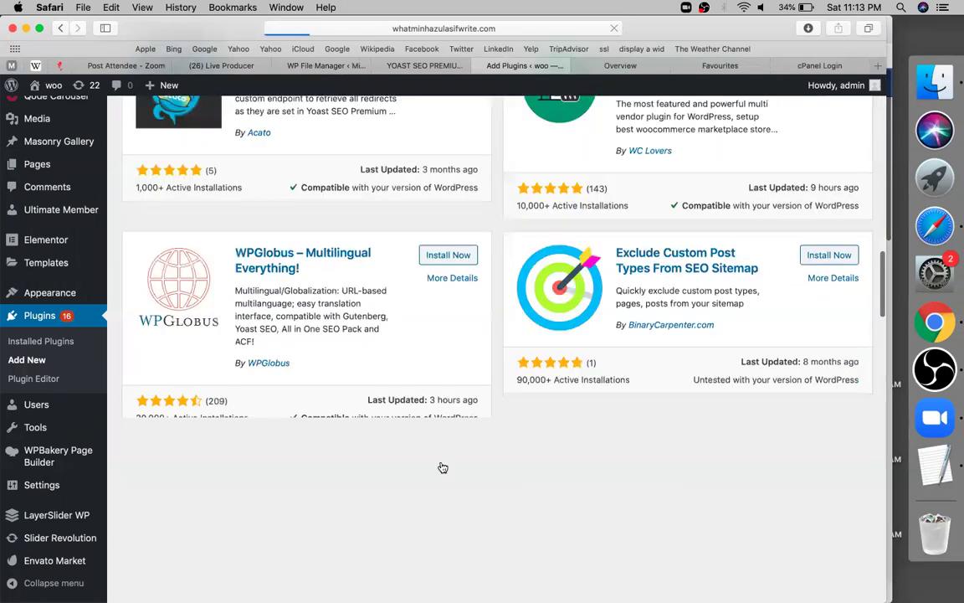
{"action": "scroll", "coordinate": [443, 467], "scroll_direction": "up", "scroll_amount": 15}
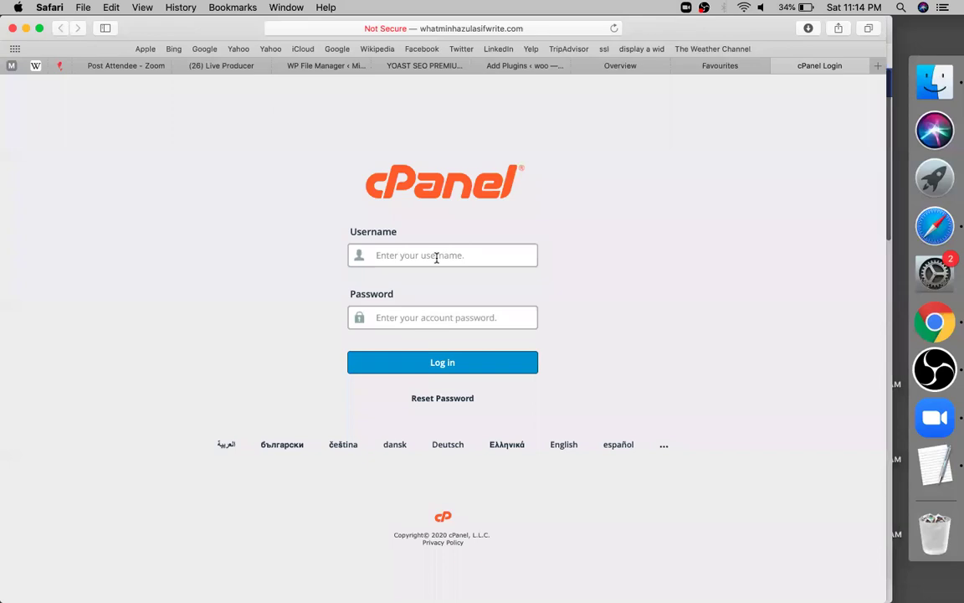
Step: Log in to cPanel using the browser-autofilled username and password
{"action": "left_click", "coordinate": [409, 363]}
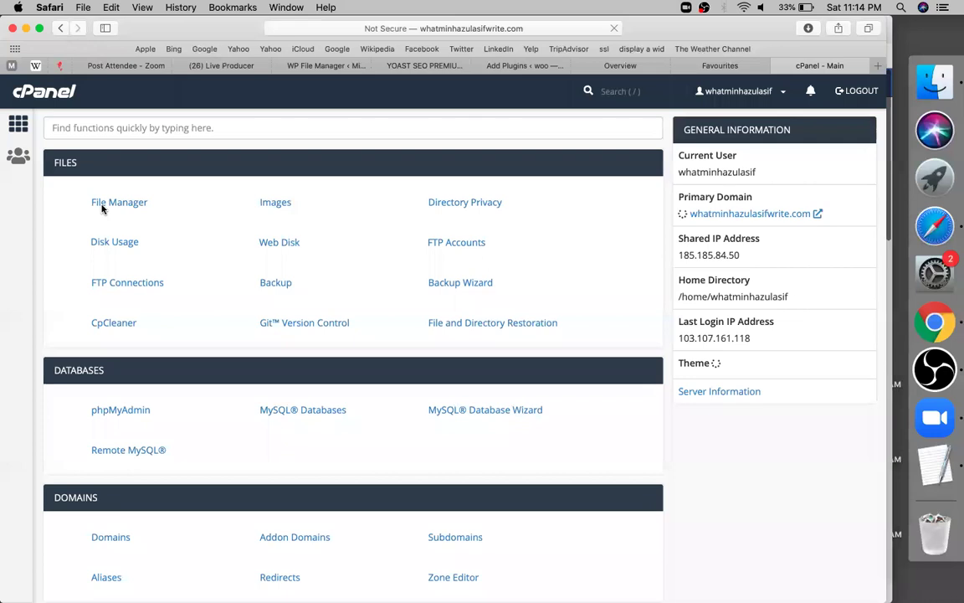
Step: Open File Manager from the Files section of the cPanel dashboard
{"action": "left_click", "coordinate": [102, 209]}
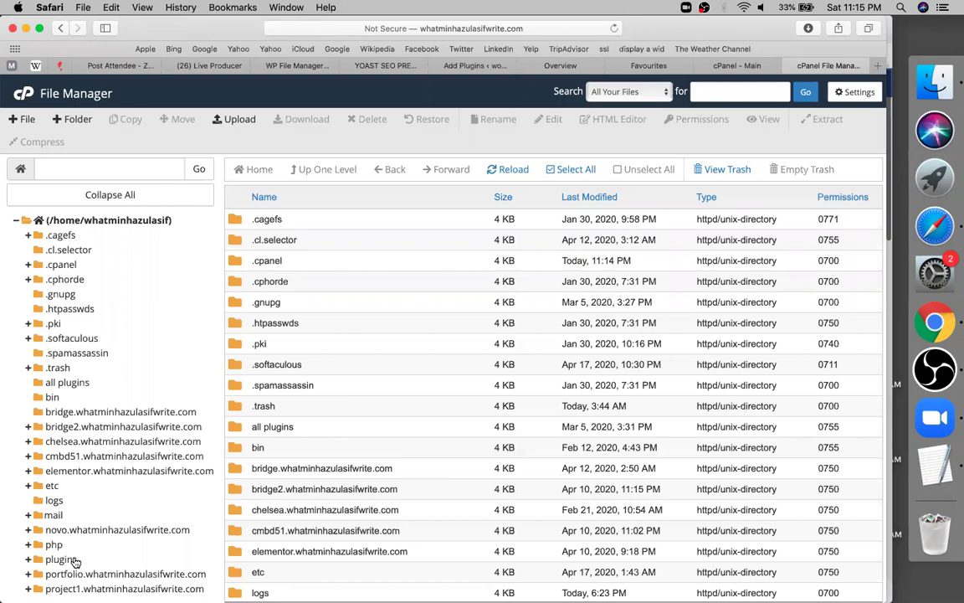
Step: Expand public_html and select the google7423ca6c8ba097c0.html verification file
{"action": "scroll", "coordinate": [74, 535], "scroll_direction": "down", "scroll_amount": 4}
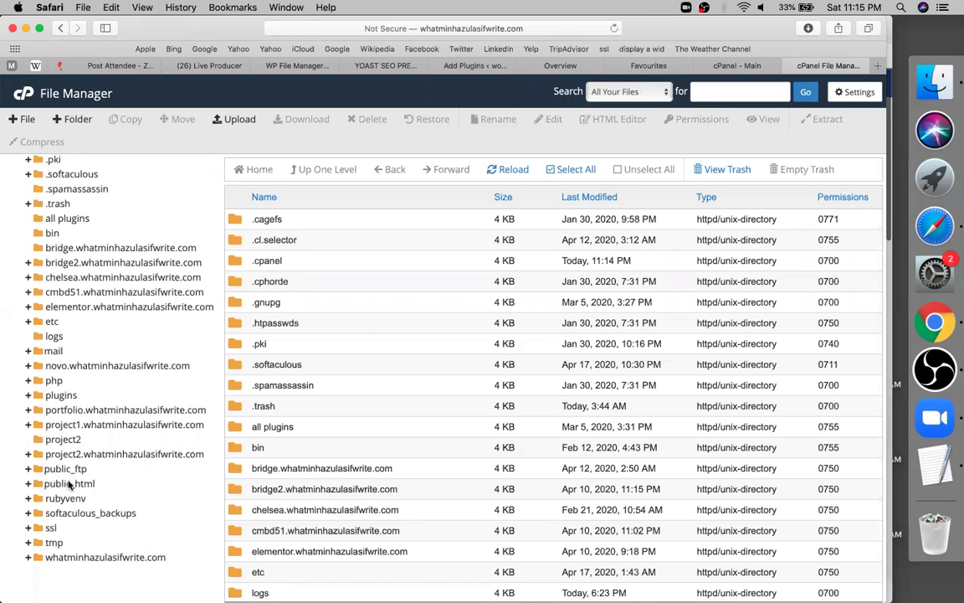
{"action": "left_click", "coordinate": [71, 484]}
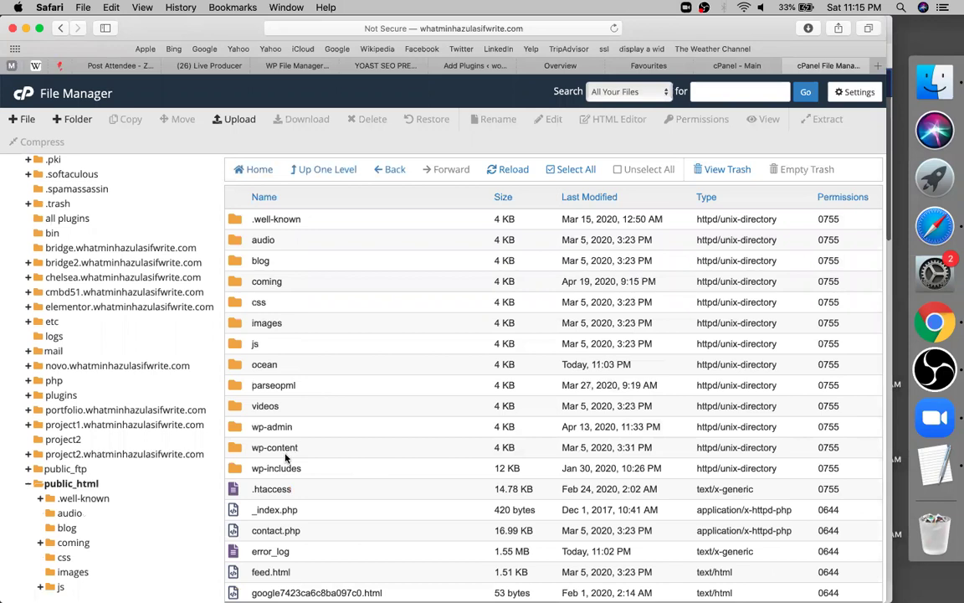
{"action": "scroll", "coordinate": [285, 454], "scroll_direction": "down", "scroll_amount": 3}
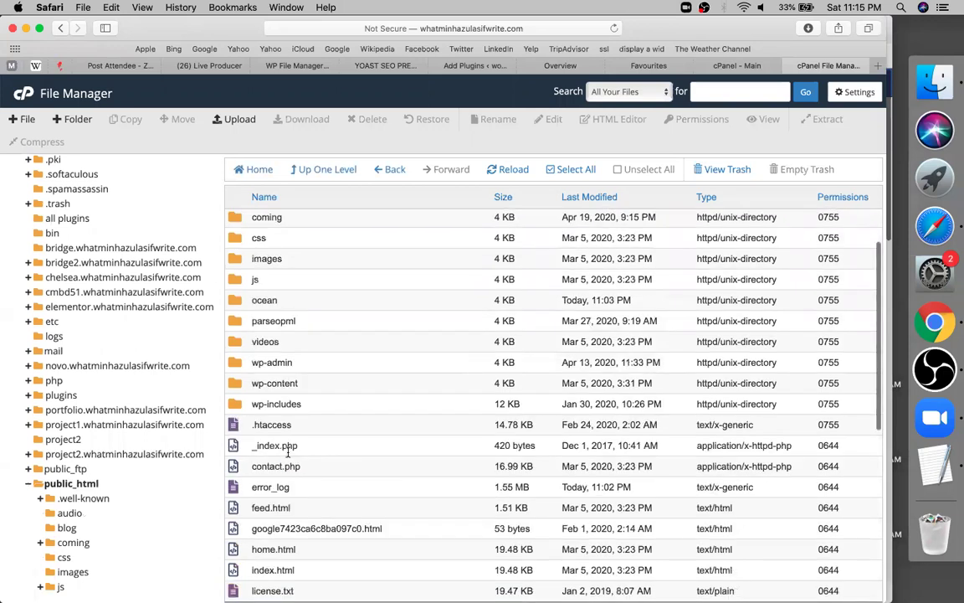
{"action": "scroll", "coordinate": [325, 433], "scroll_direction": "down", "scroll_amount": 5}
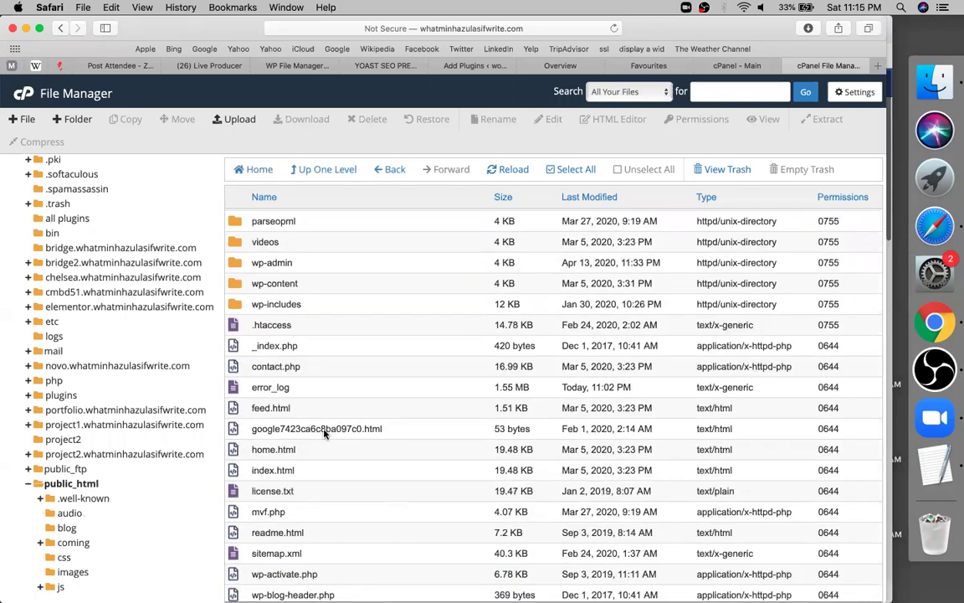
{"action": "left_click", "coordinate": [326, 433]}
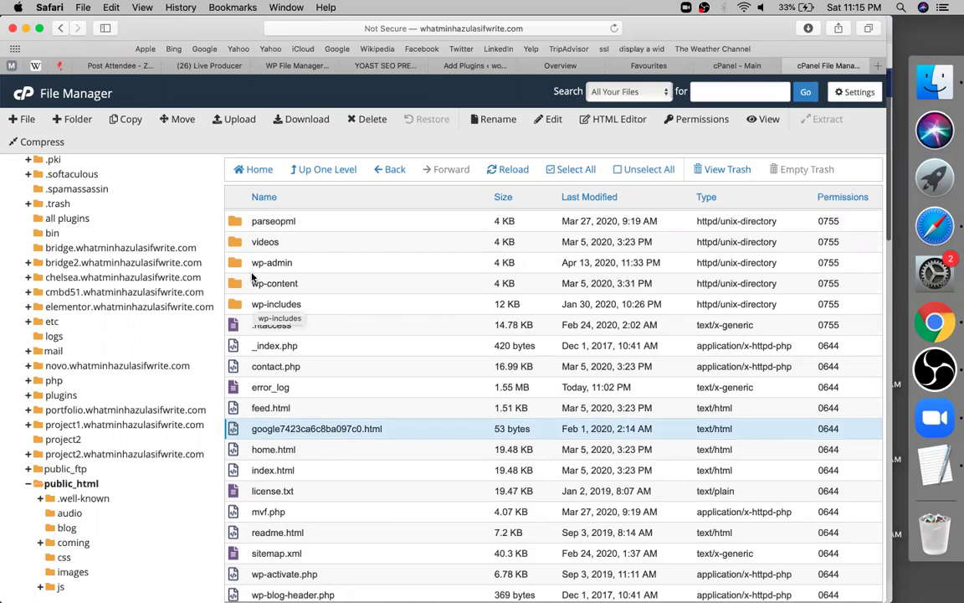
Step: Open the coming folder, then go back to Search Console's ownership verification
{"action": "scroll", "coordinate": [253, 299], "scroll_direction": "up", "scroll_amount": 5}
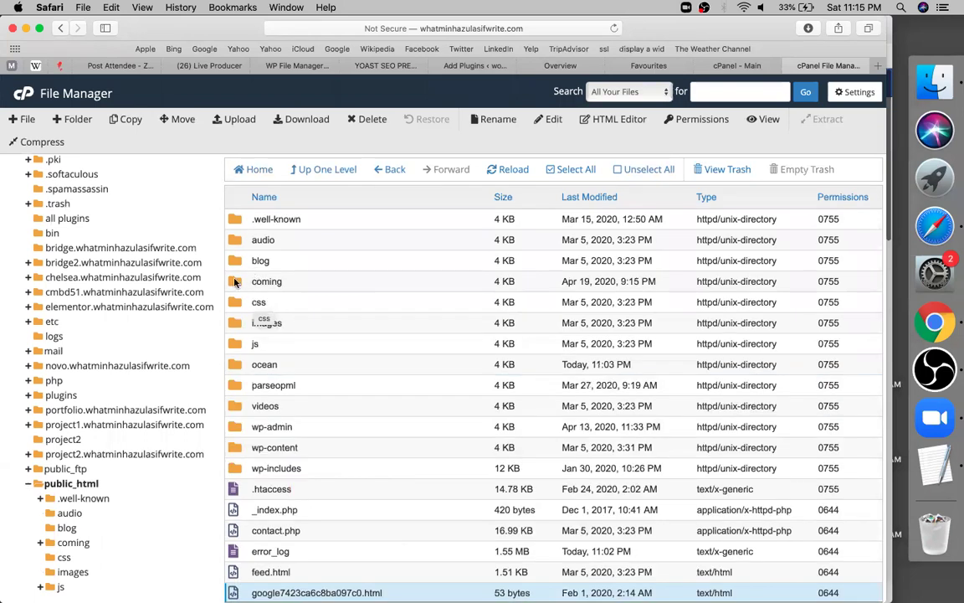
{"action": "left_click", "coordinate": [235, 284]}
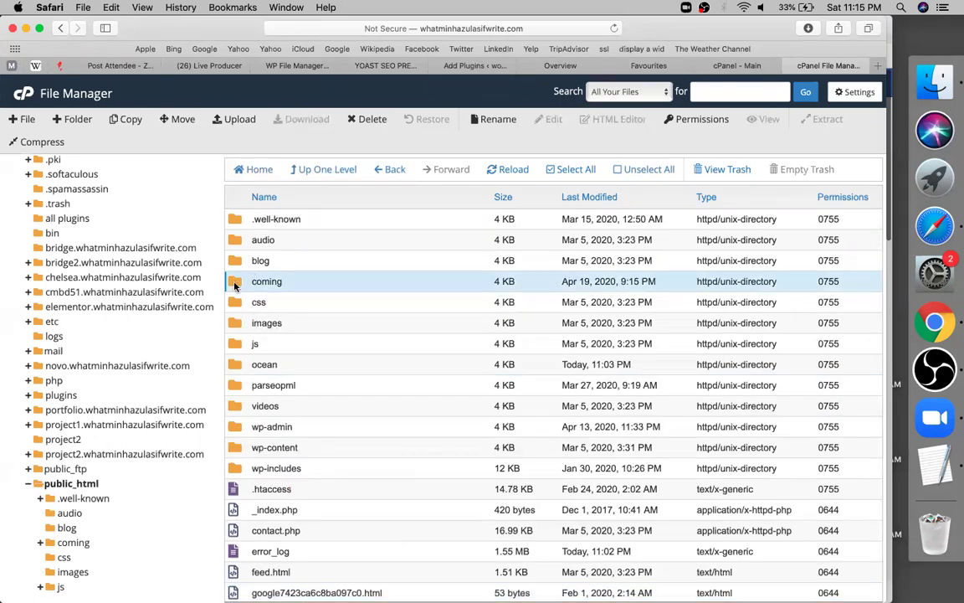
{"action": "double_click", "coordinate": [235, 285]}
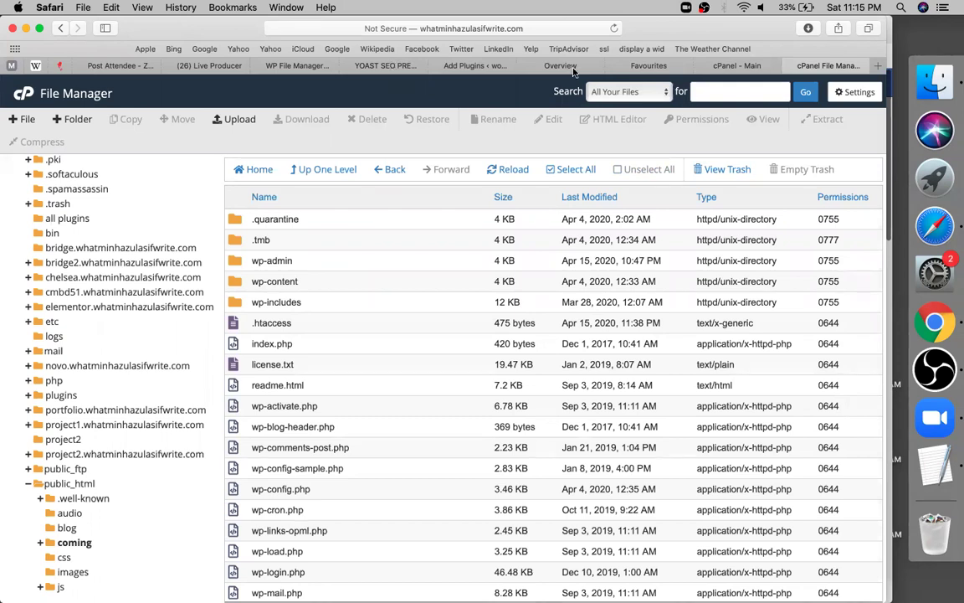
{"action": "left_click", "coordinate": [574, 68]}
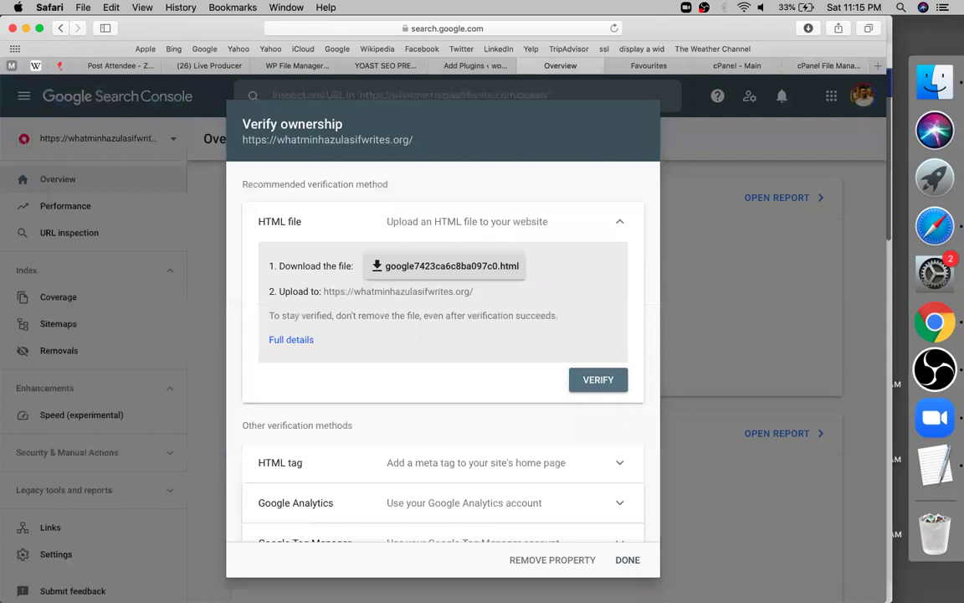
Step: Close the Verify ownership dialog and view the whatminhazulasifwrite.com Overview charts
{"action": "left_click", "coordinate": [627, 560]}
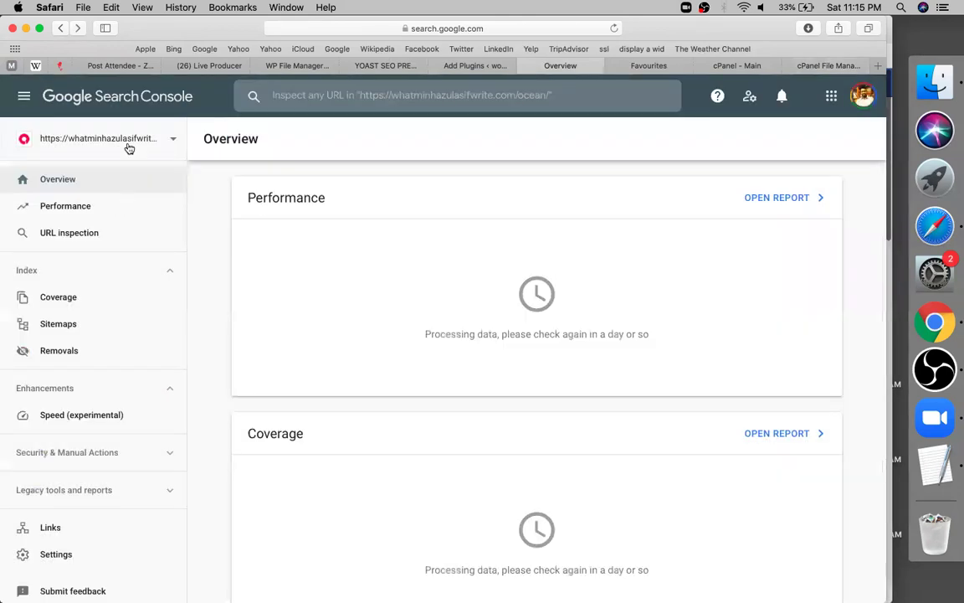
{"action": "left_click", "coordinate": [97, 347]}
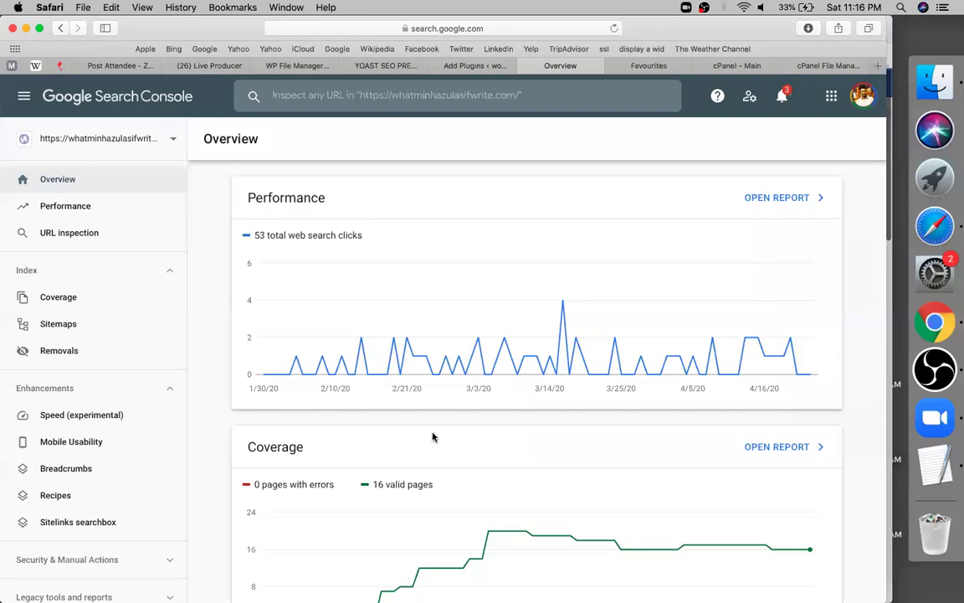
{"action": "scroll", "coordinate": [432, 436], "scroll_direction": "down", "scroll_amount": 3}
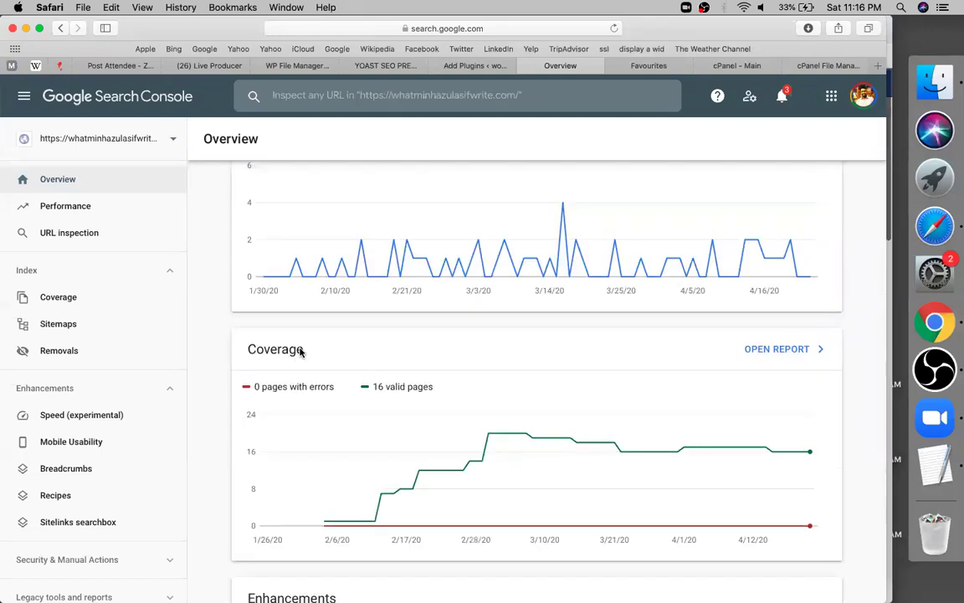
{"action": "scroll", "coordinate": [295, 333], "scroll_direction": "down", "scroll_amount": 1}
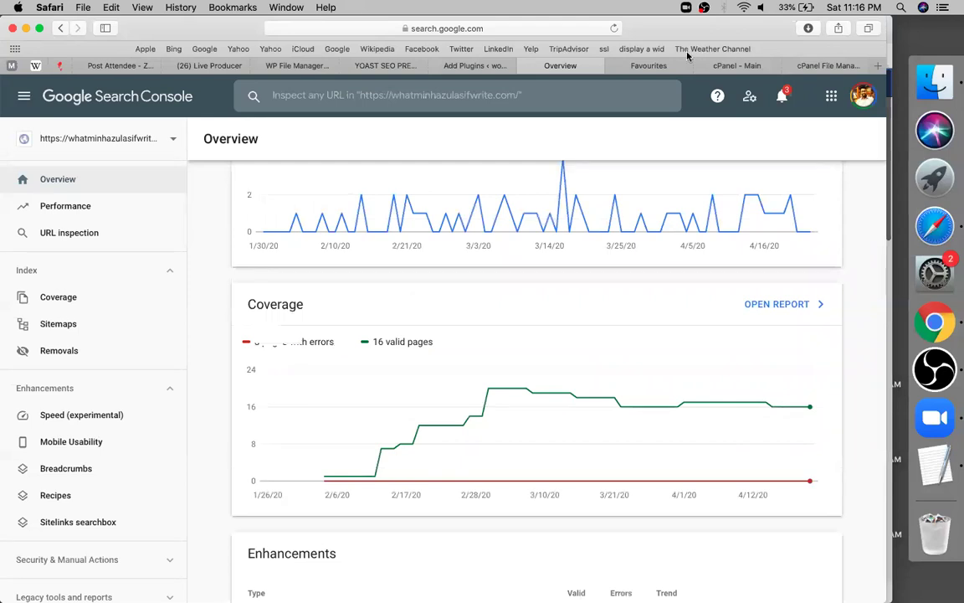
{"action": "scroll", "coordinate": [411, 303], "scroll_direction": "down", "scroll_amount": 2}
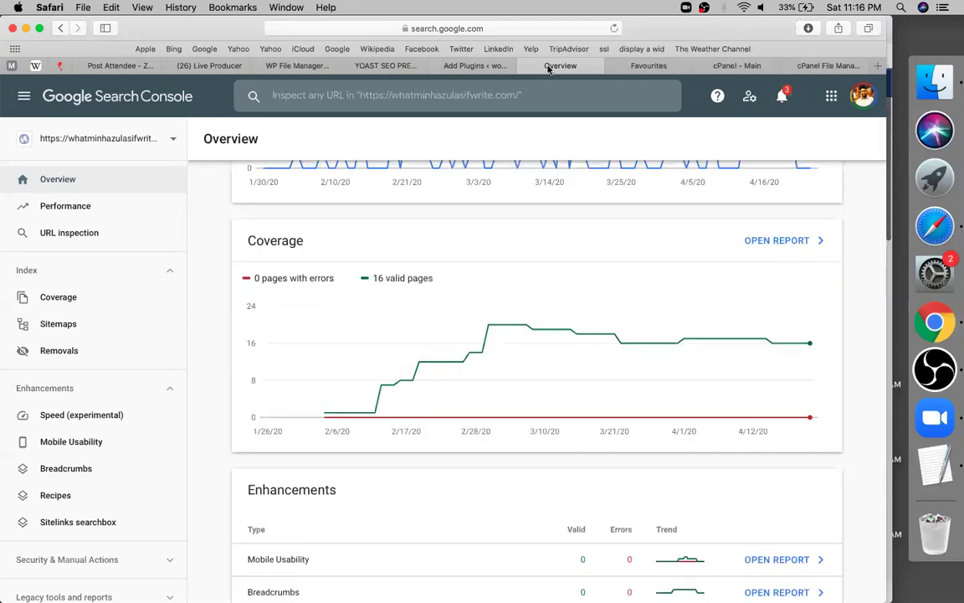
{"action": "left_click", "coordinate": [387, 67]}
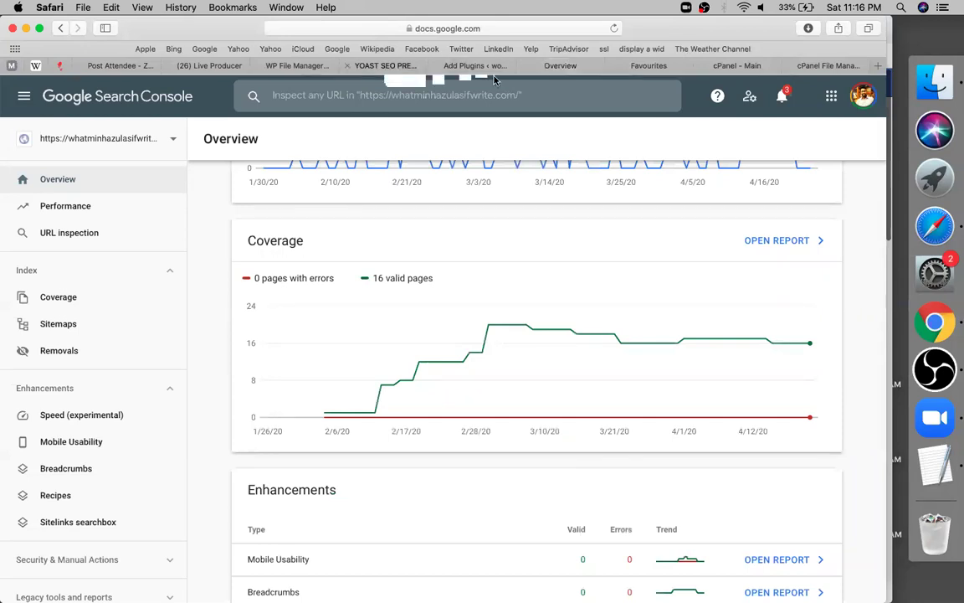
{"action": "left_click", "coordinate": [474, 67]}
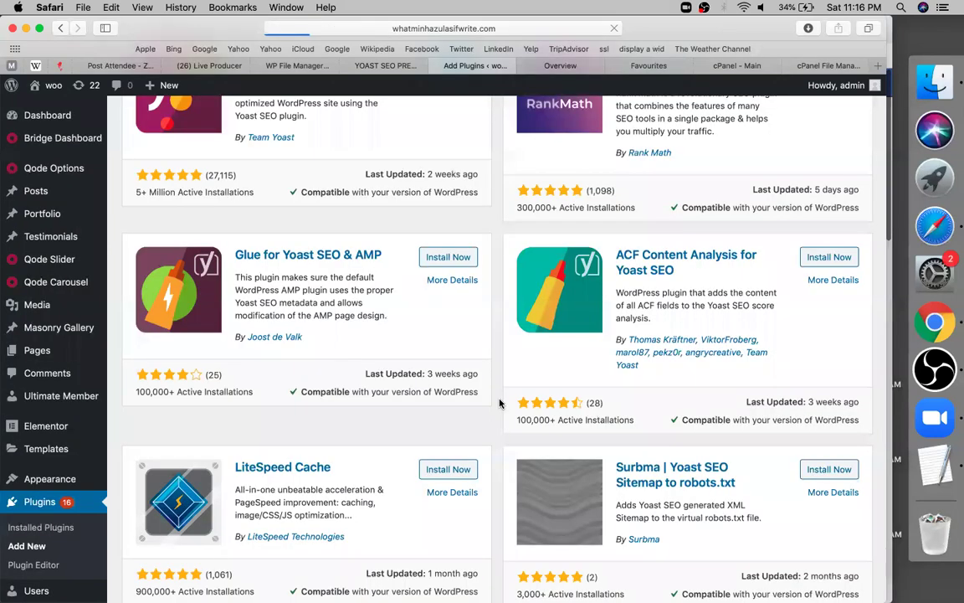
{"action": "scroll", "coordinate": [453, 445], "scroll_direction": "up", "scroll_amount": 5}
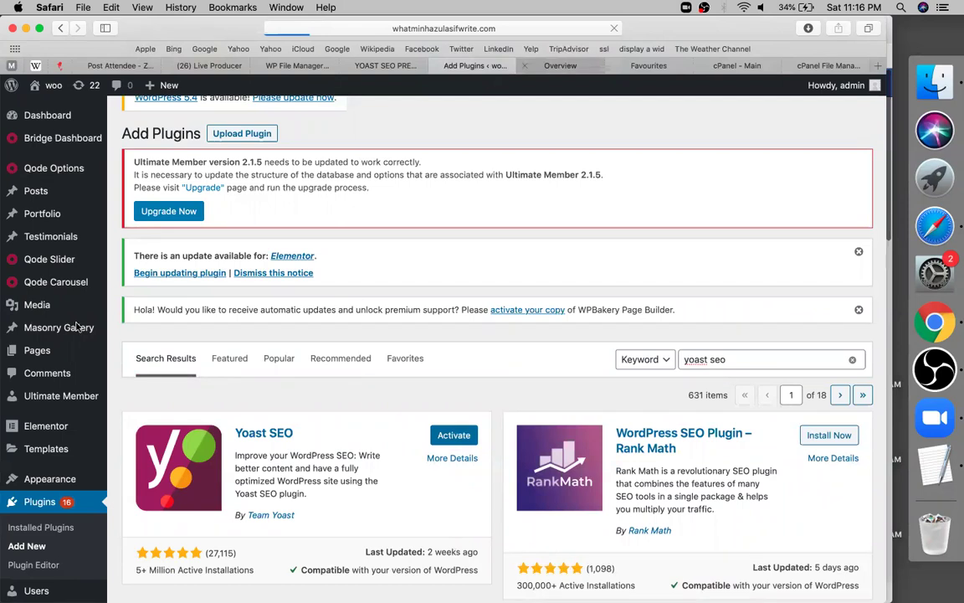
{"action": "key", "text": "ctrl+Tab"}
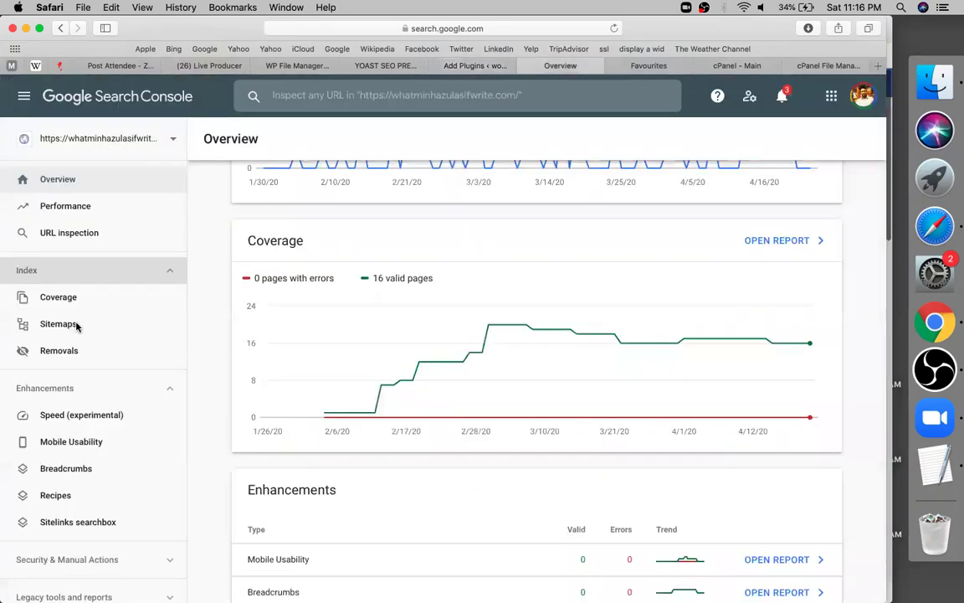
Step: Review the Coverage, Speed and Overview reports, then return to WordPress Add Plugins
{"action": "left_click", "coordinate": [75, 326]}
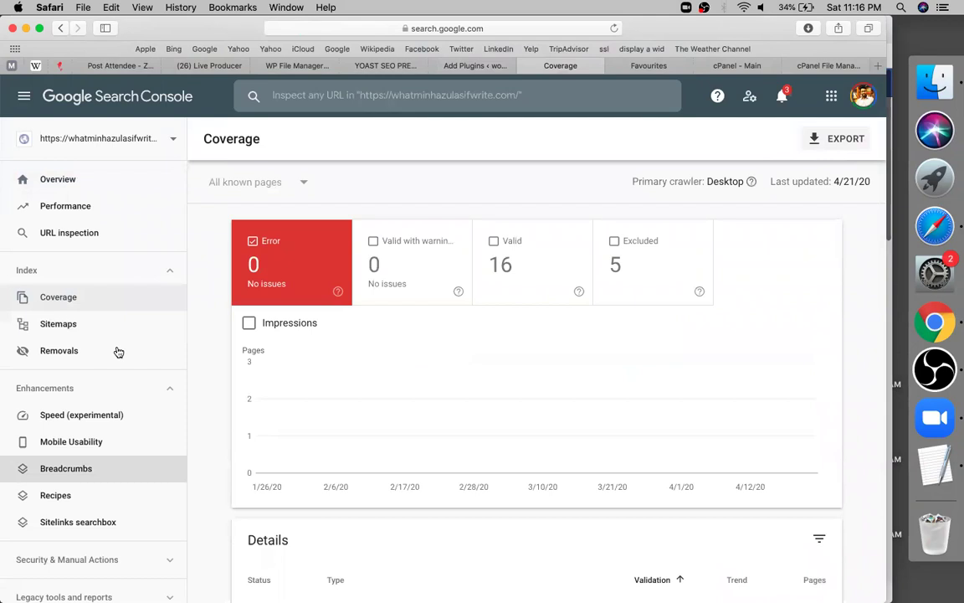
{"action": "left_click", "coordinate": [77, 316]}
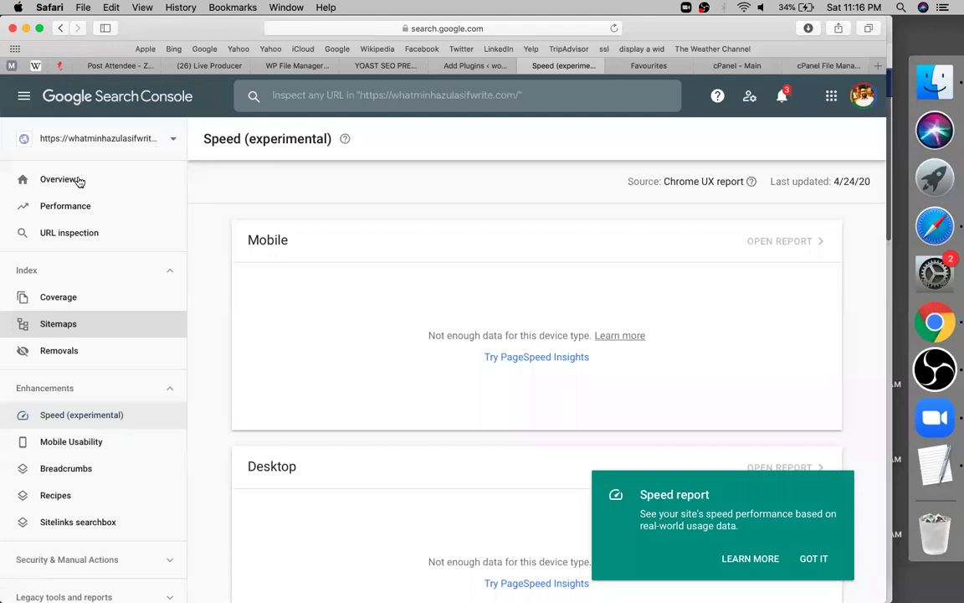
{"action": "left_click", "coordinate": [60, 179]}
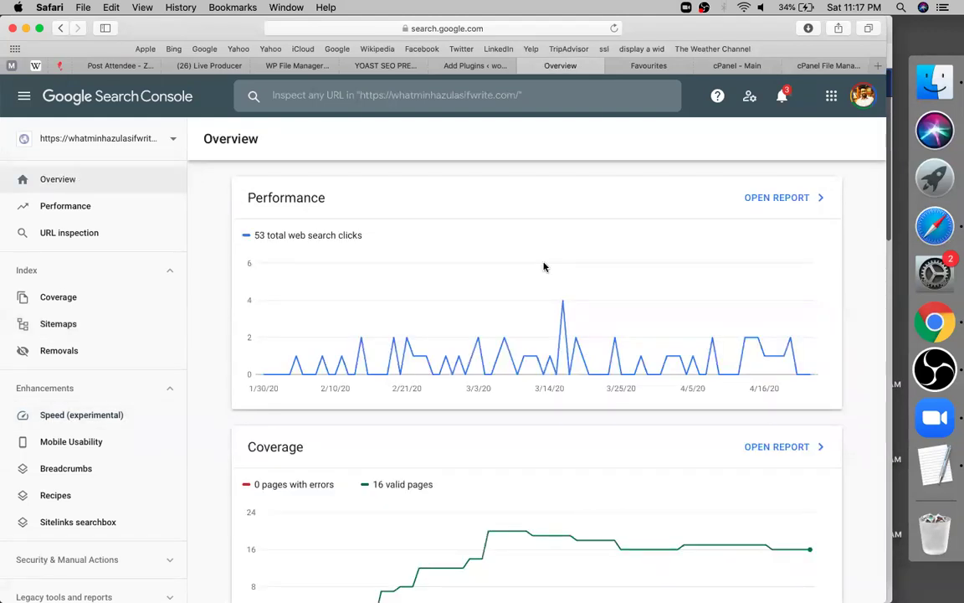
{"action": "scroll", "coordinate": [543, 266], "scroll_direction": "down", "scroll_amount": 1}
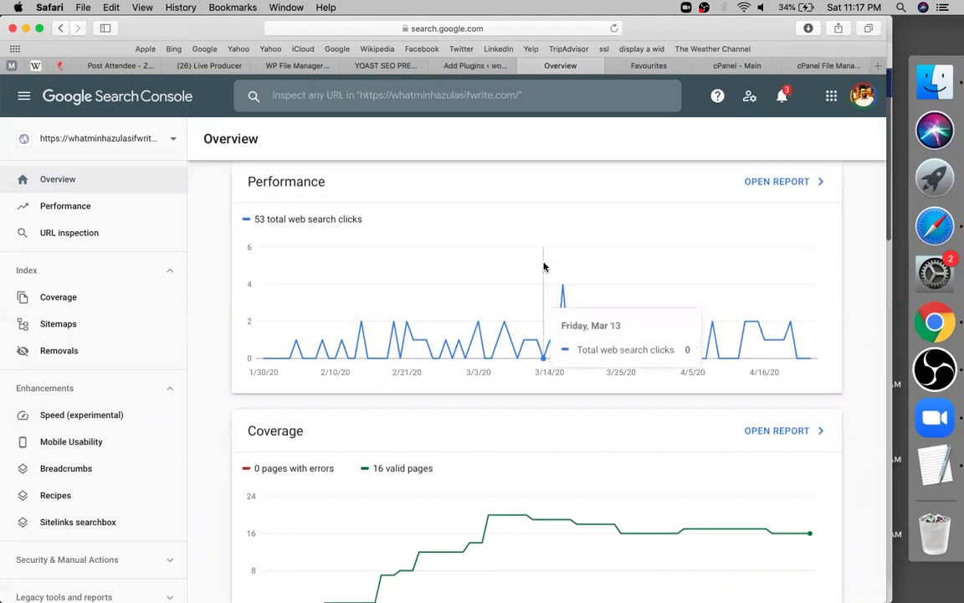
{"action": "scroll", "coordinate": [397, 162], "scroll_direction": "up", "scroll_amount": 1}
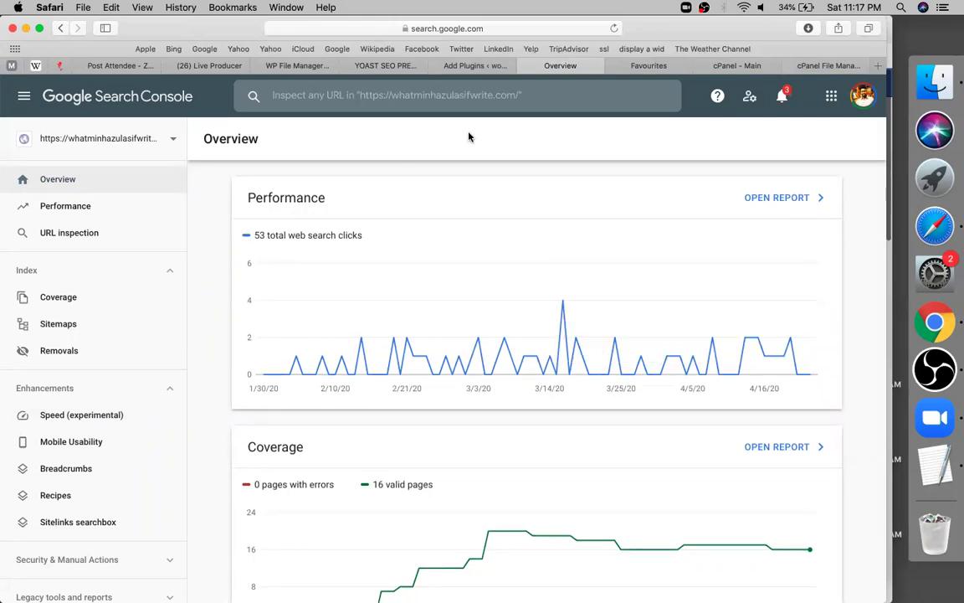
{"action": "left_click", "coordinate": [475, 65]}
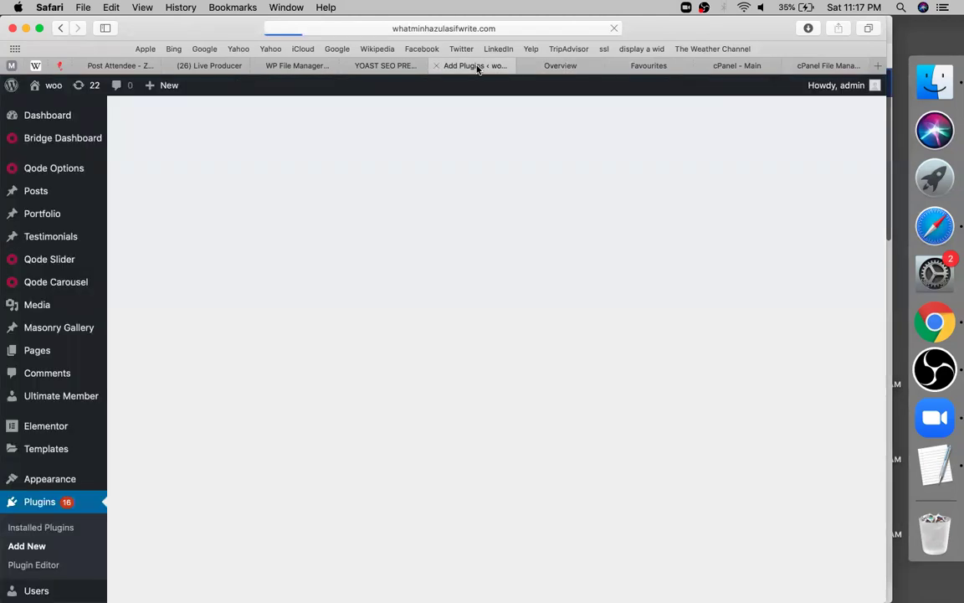